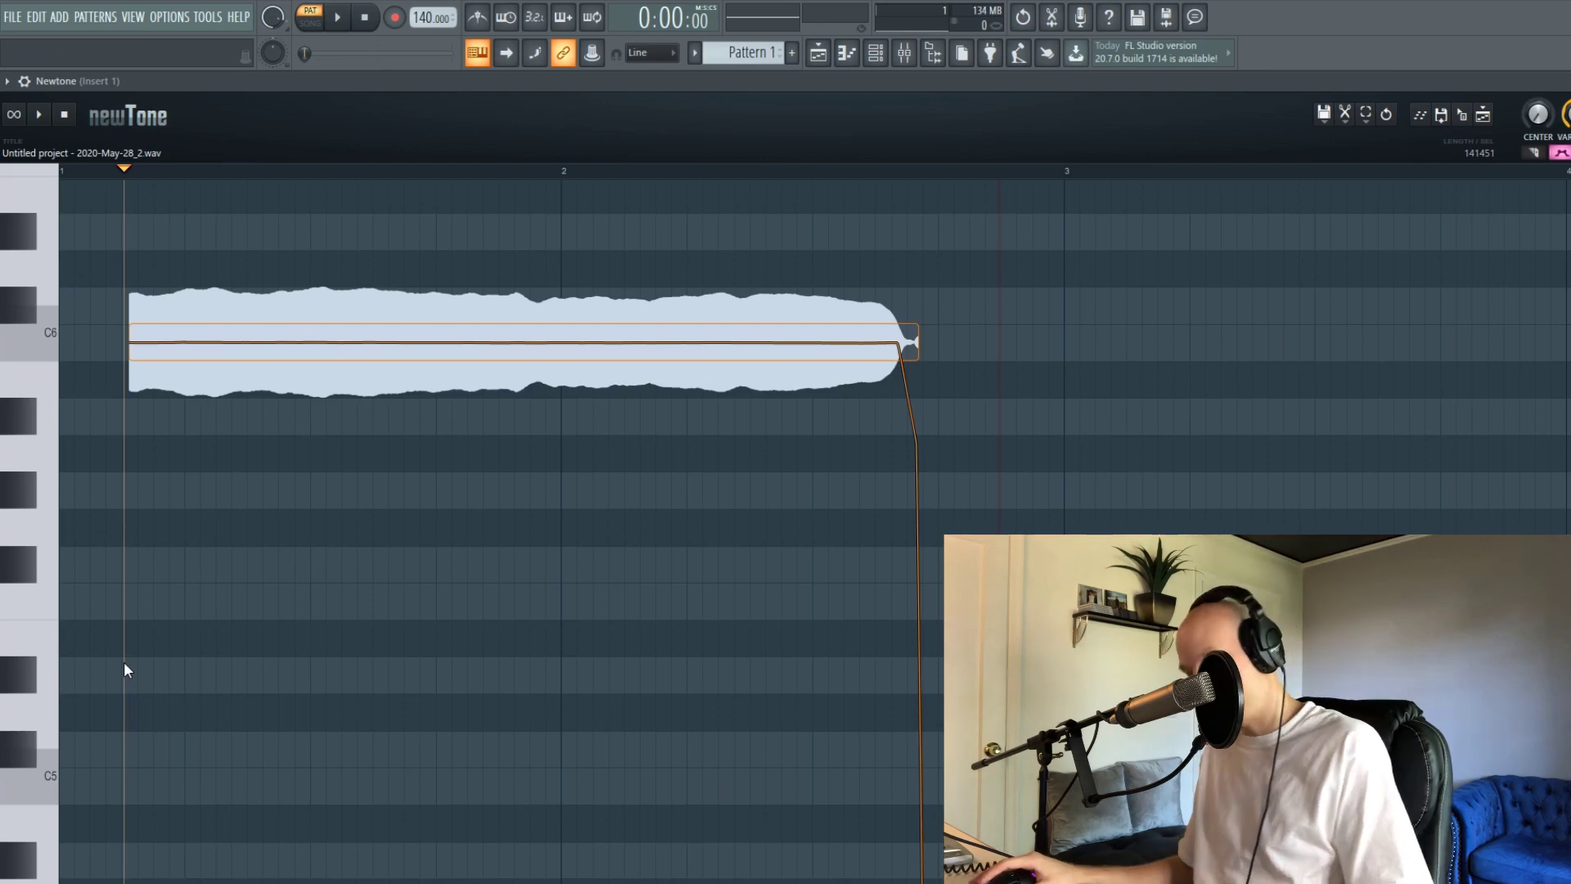
- Move the vocal note in Newtone to the start of the timeline and play it back
drag(260, 358, 192, 358)
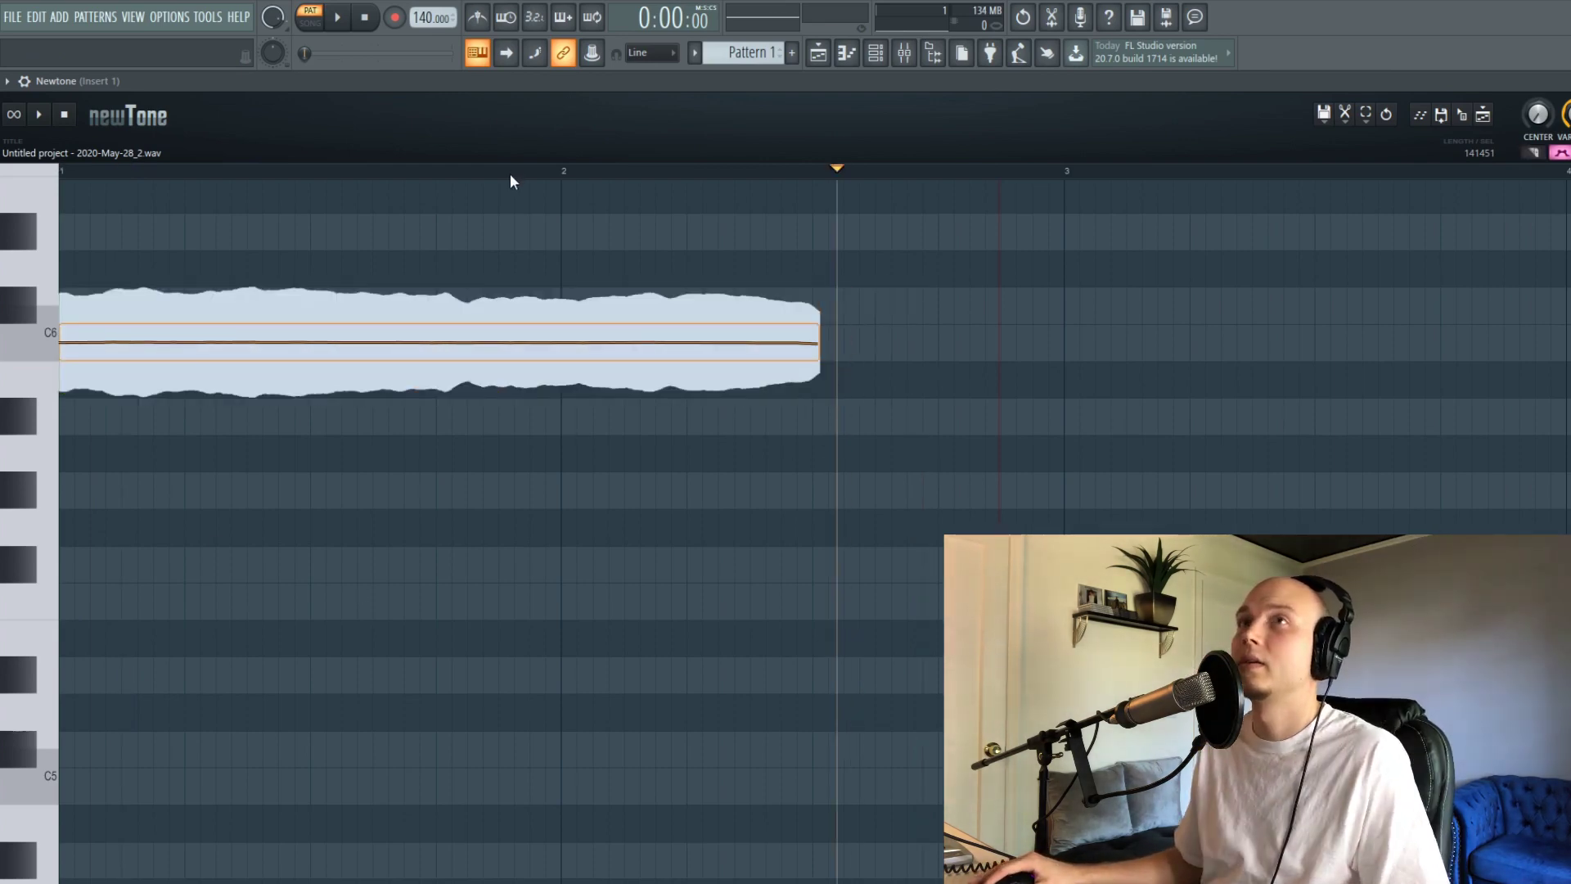
click(628, 293)
key(space)
key(space)
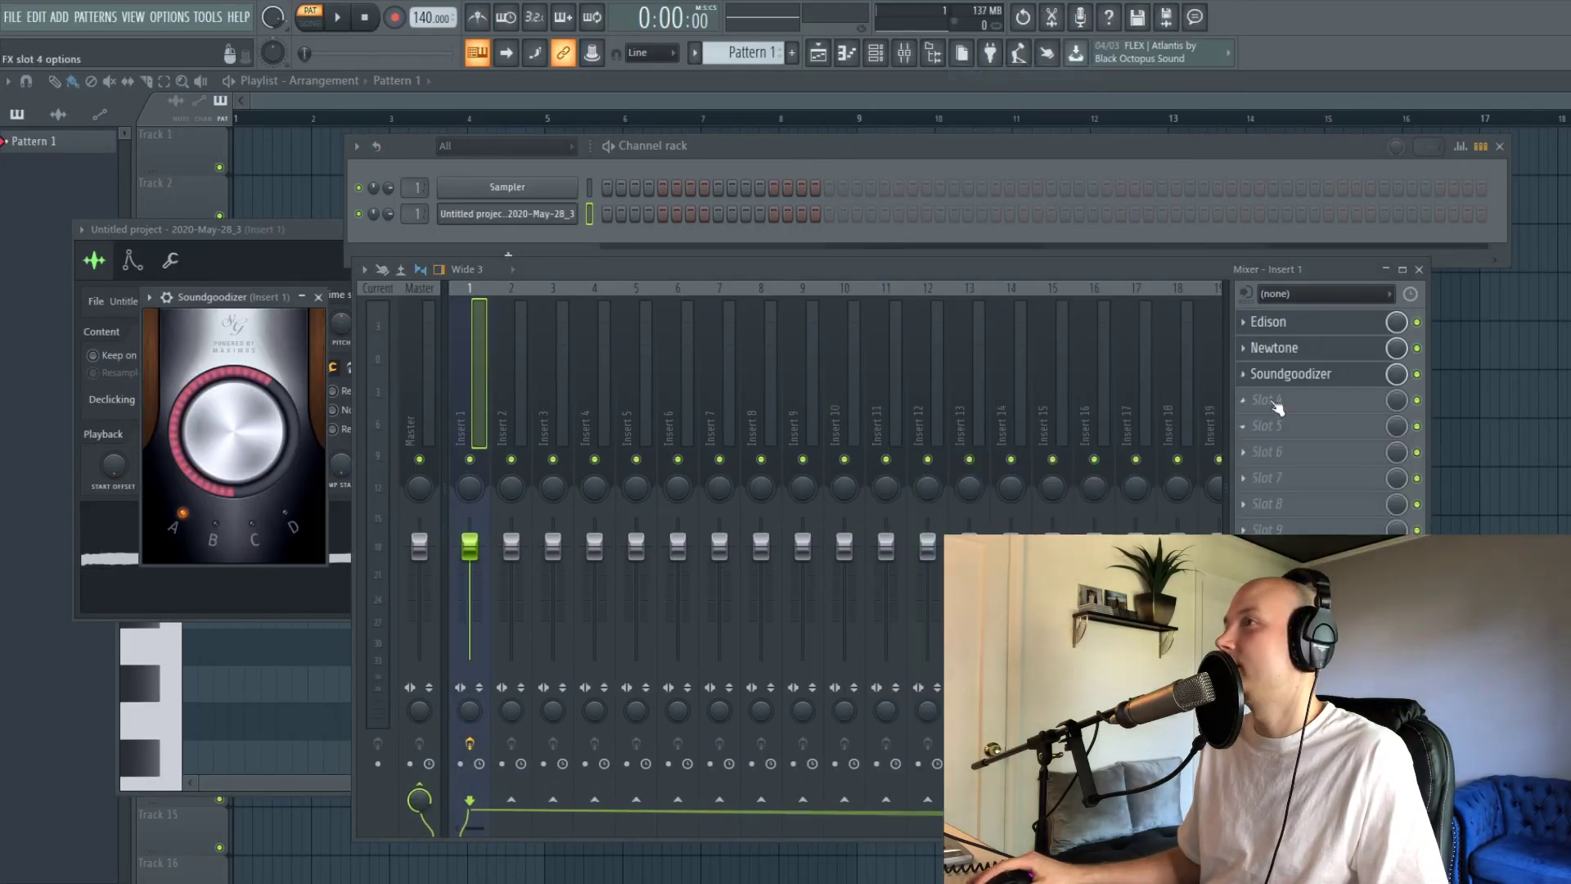
- Load Fruity parametric EQ 2 and Fruity Reeverb 2 into the next two free effect slots of mixer Insert 1
click(1271, 406)
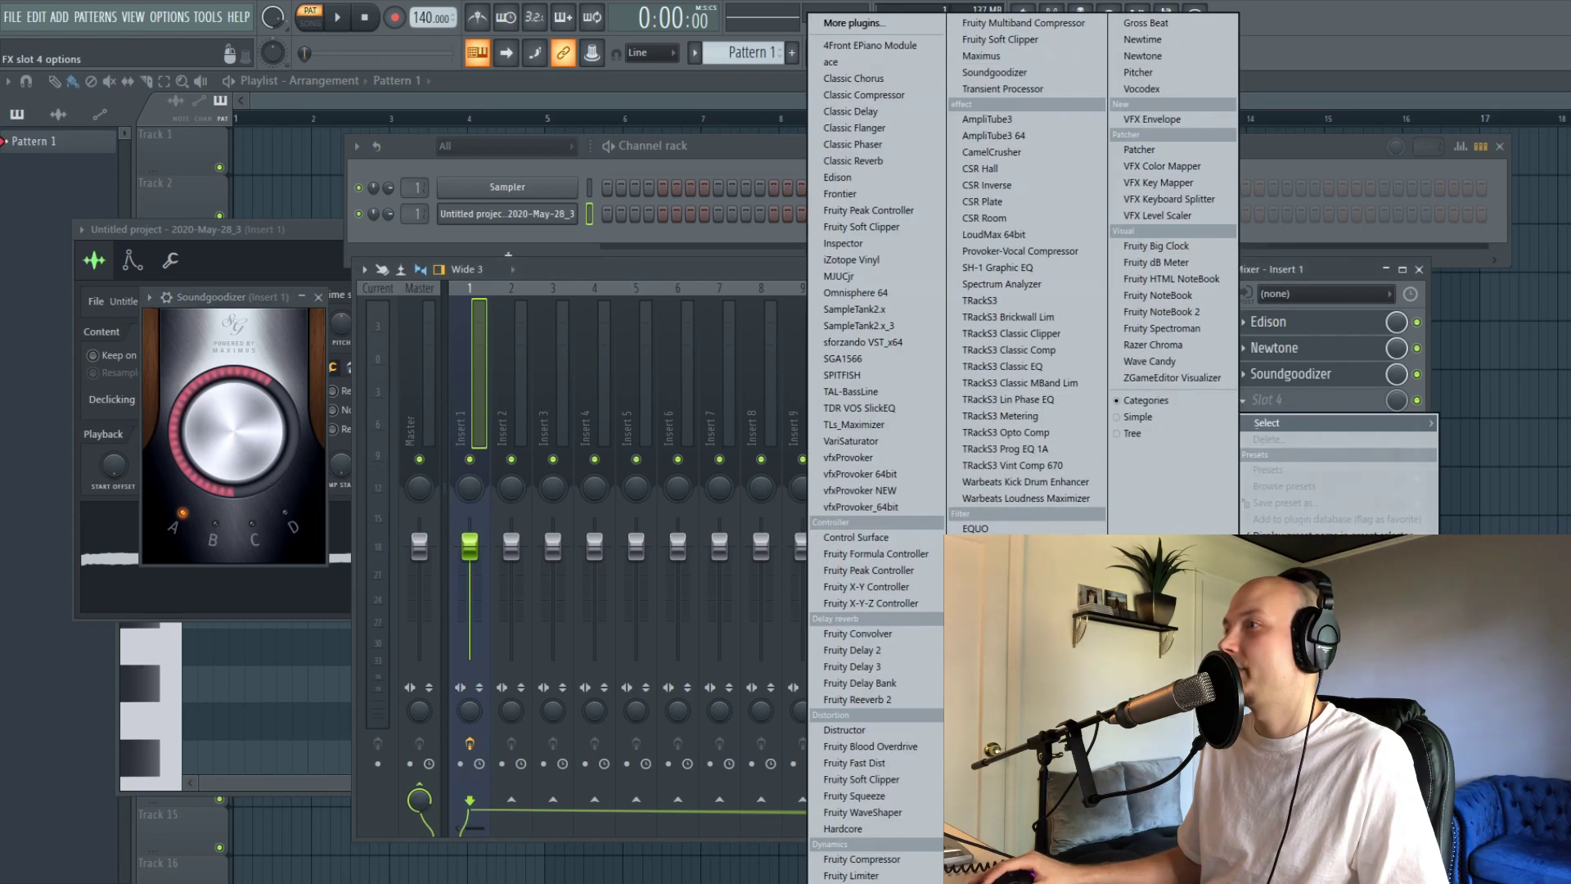
click(1007, 545)
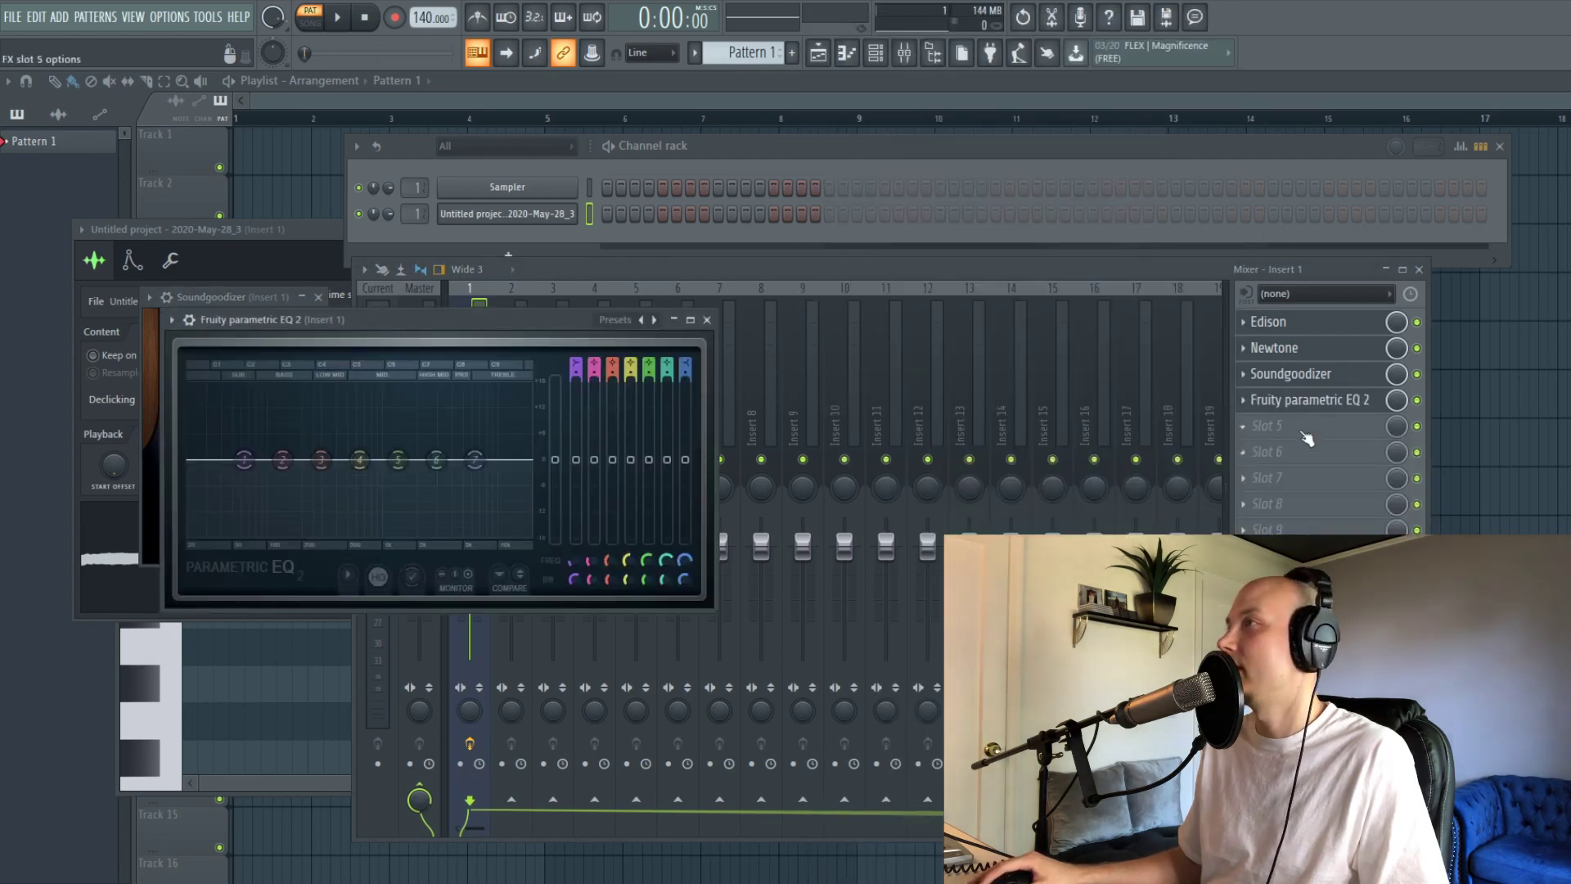
click(1309, 426)
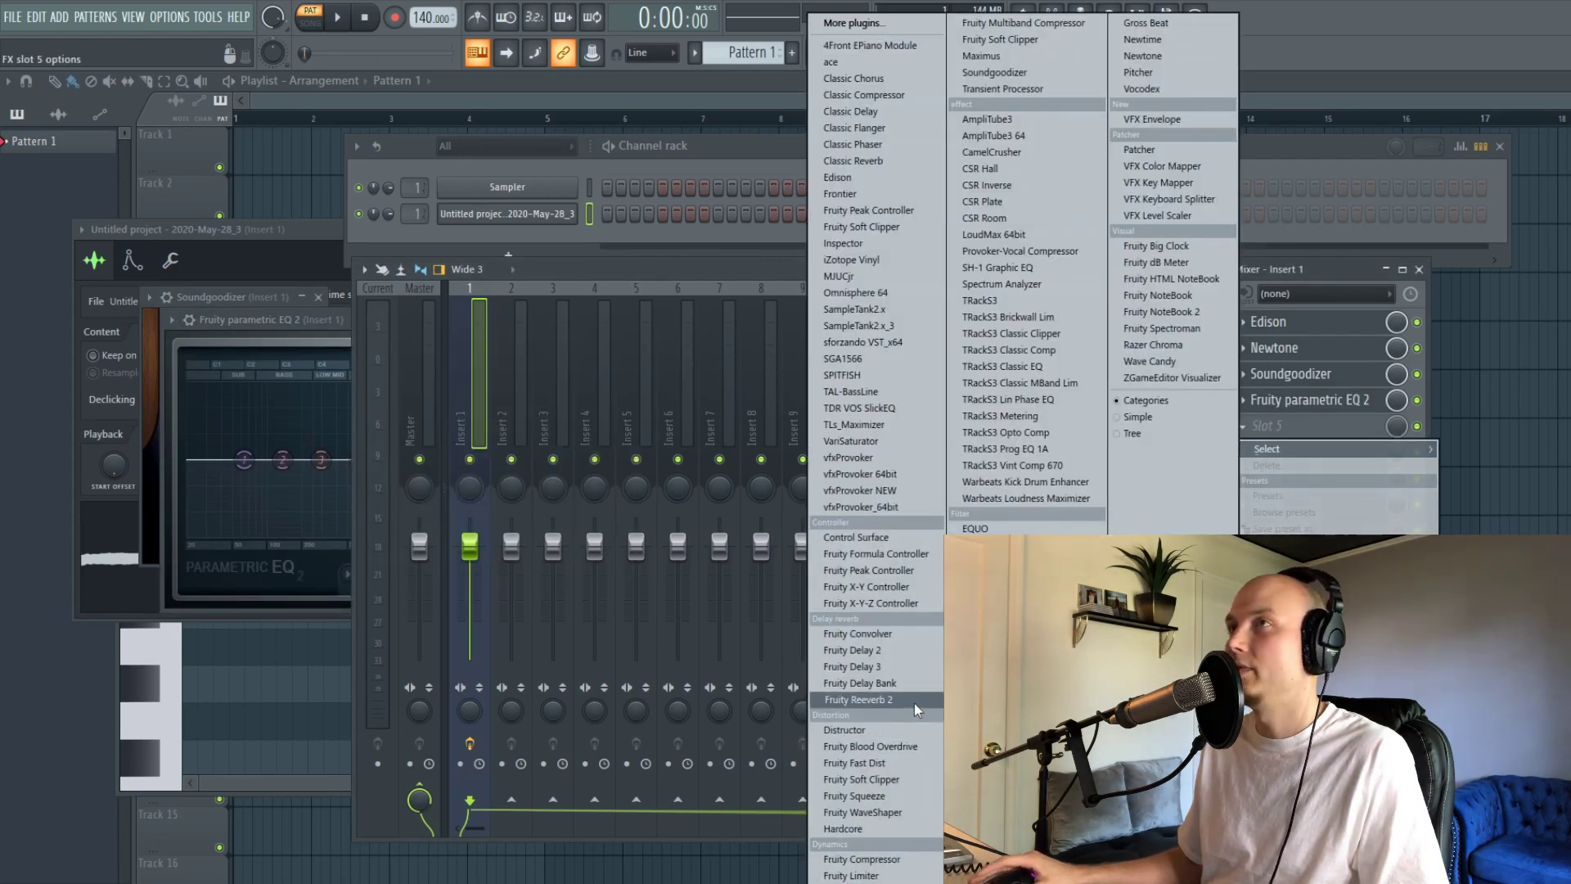
click(860, 700)
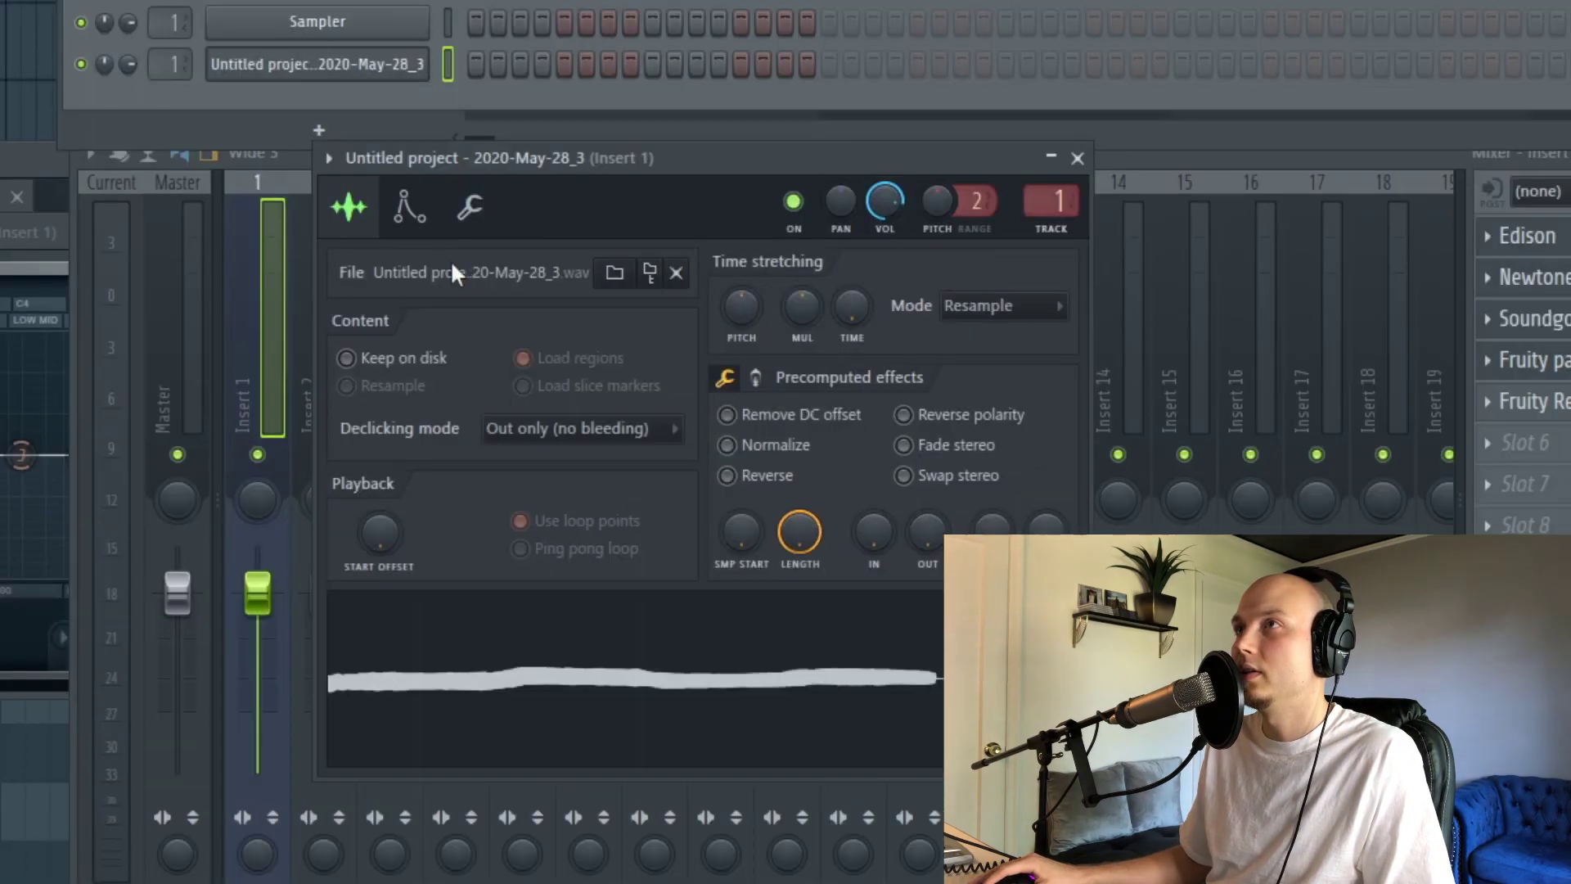
click(568, 306)
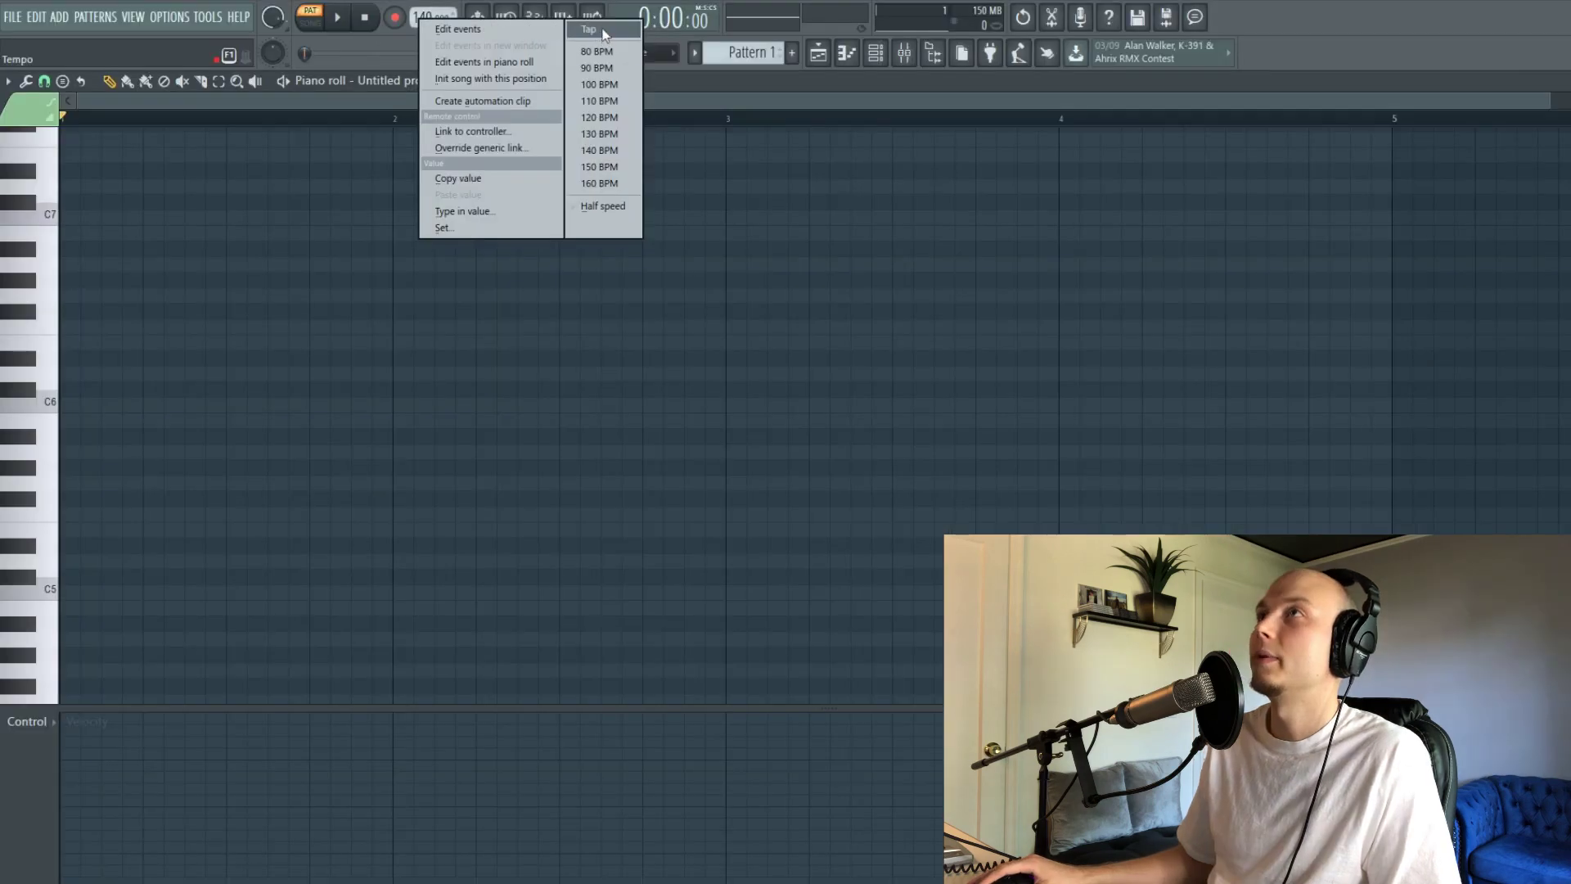
- Tap in a project tempo of about 89 BPM with the tempo tapper and start playback
click(604, 31)
click(852, 435)
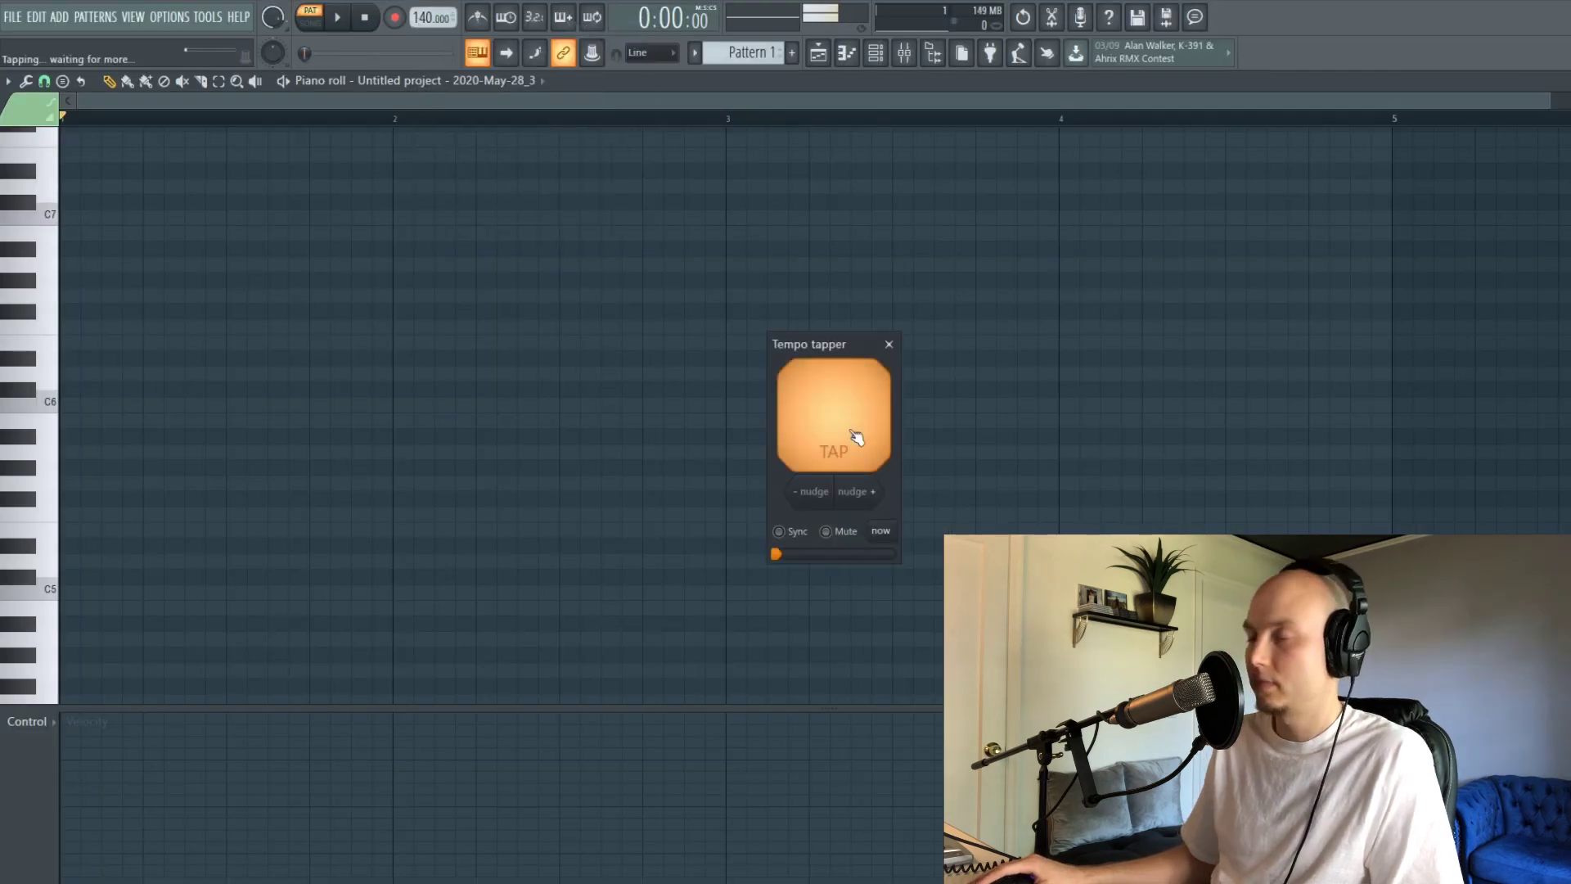
click(856, 437)
click(853, 435)
click(854, 435)
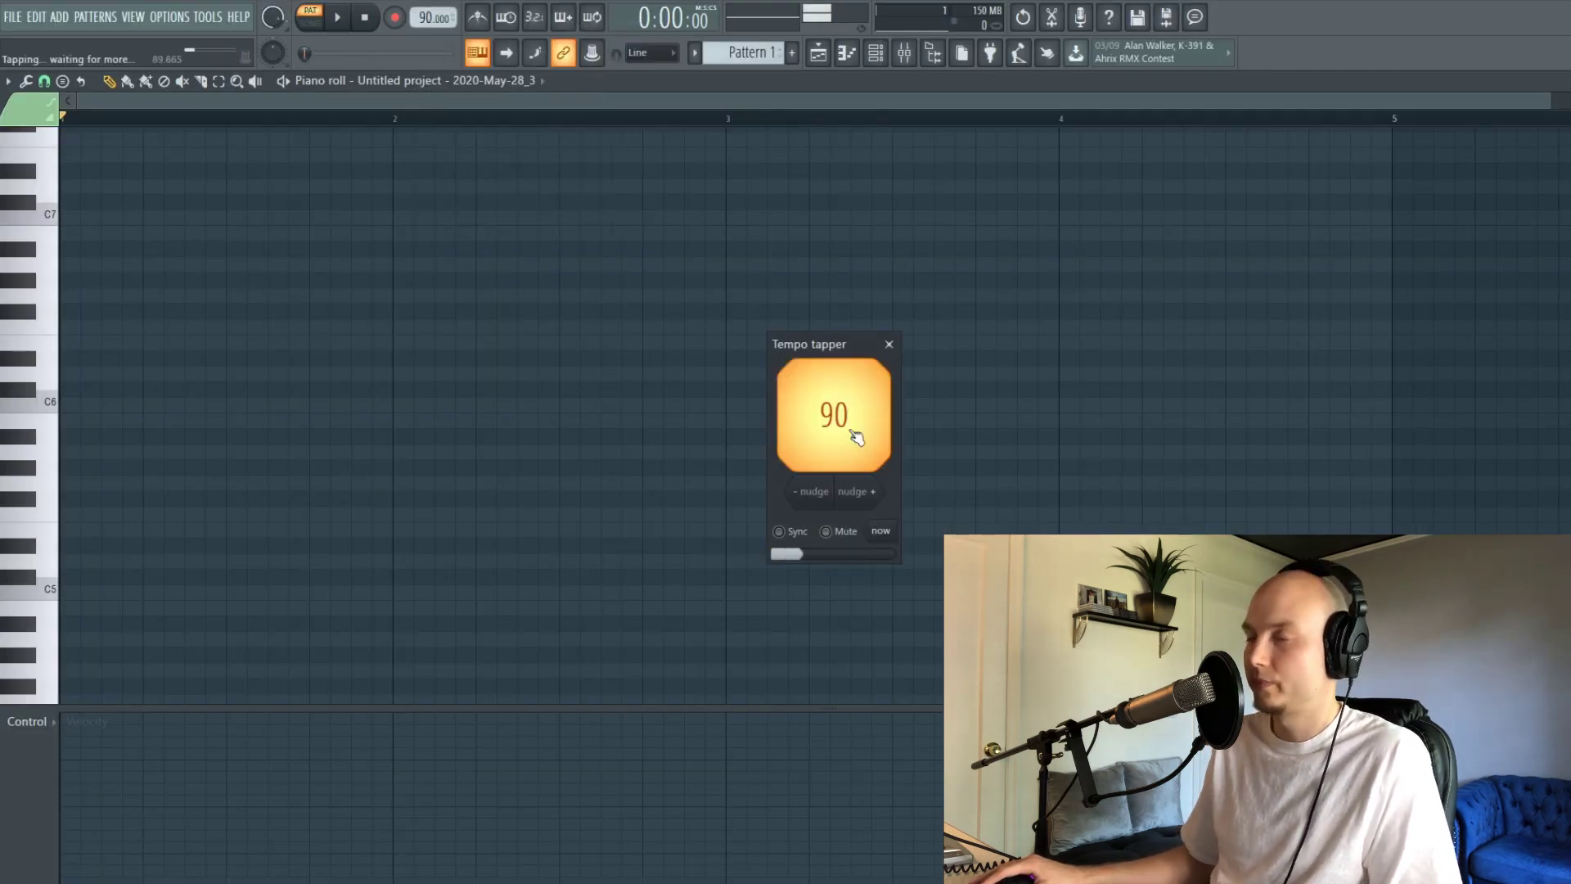
click(337, 17)
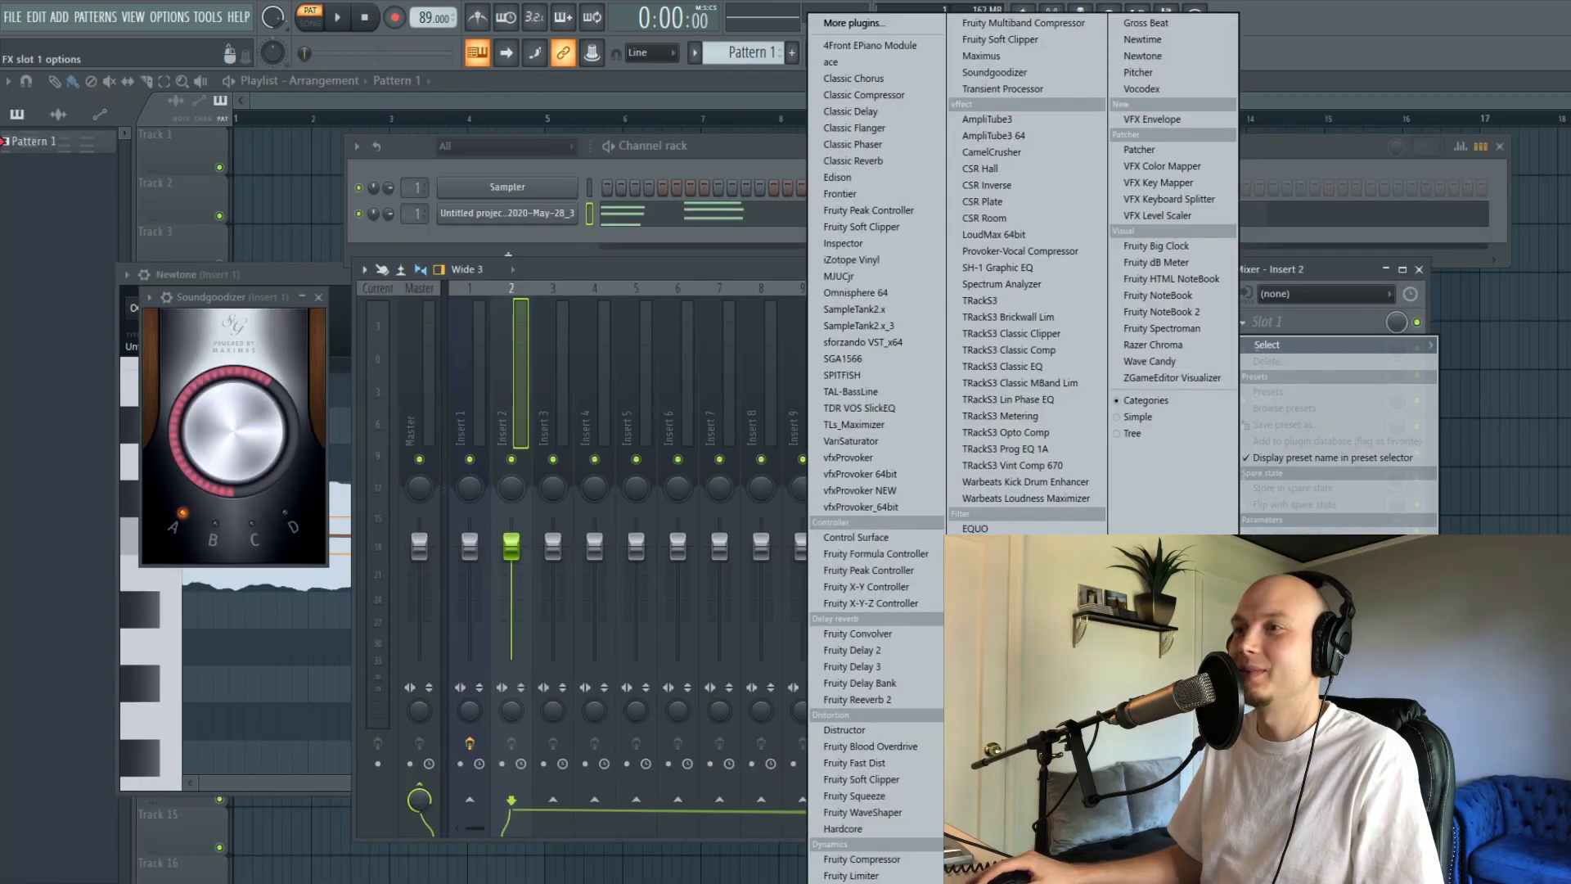
- Load Edison into the first effect slot of mixer Insert 2
click(1302, 328)
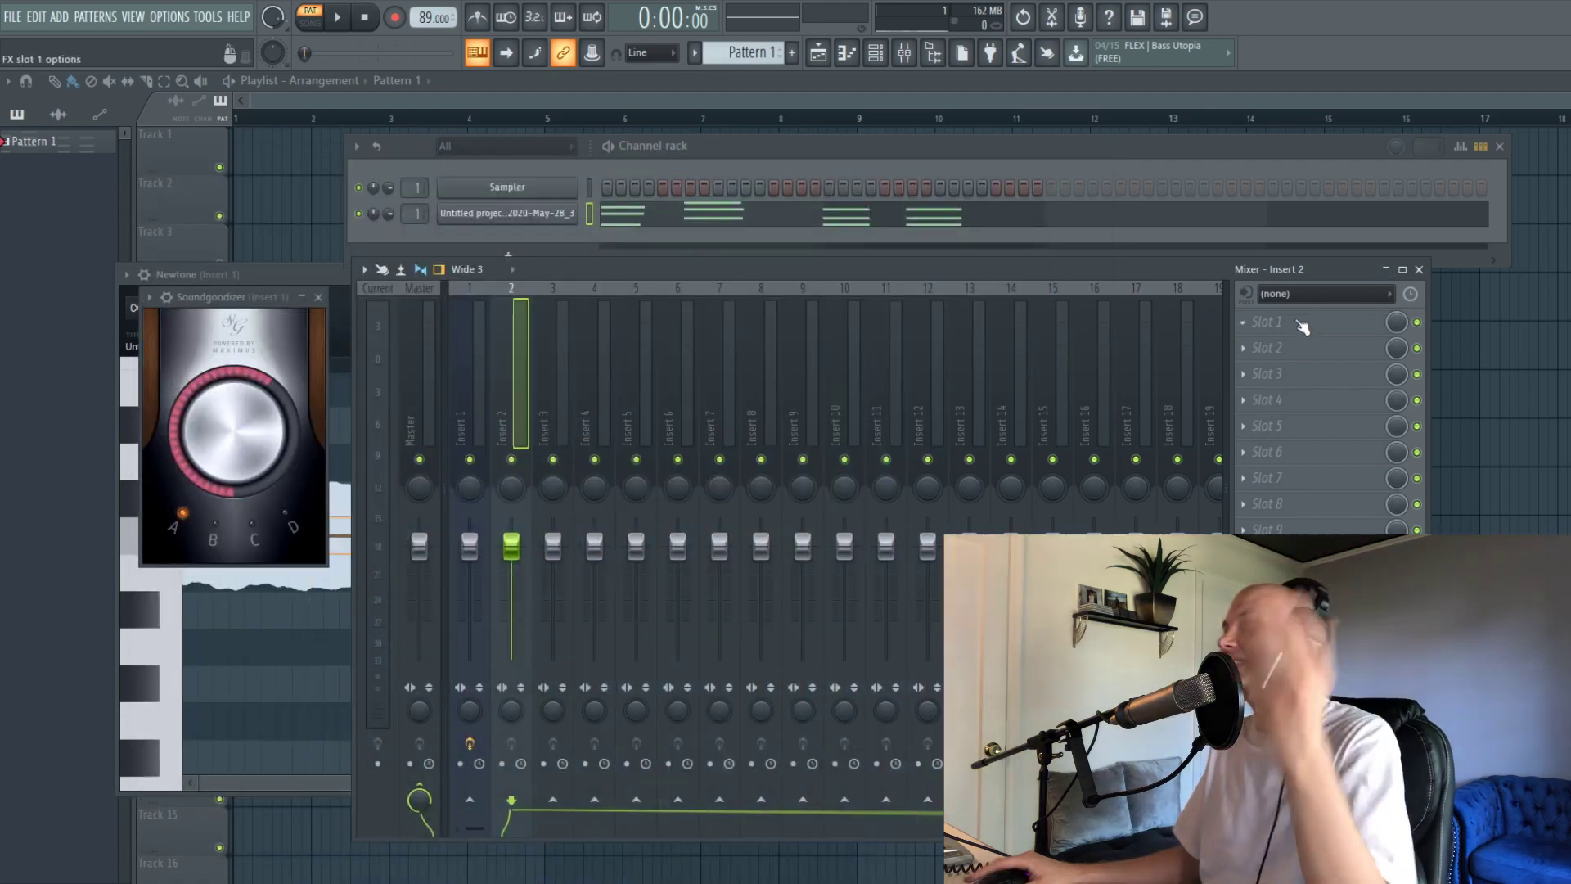
click(1302, 327)
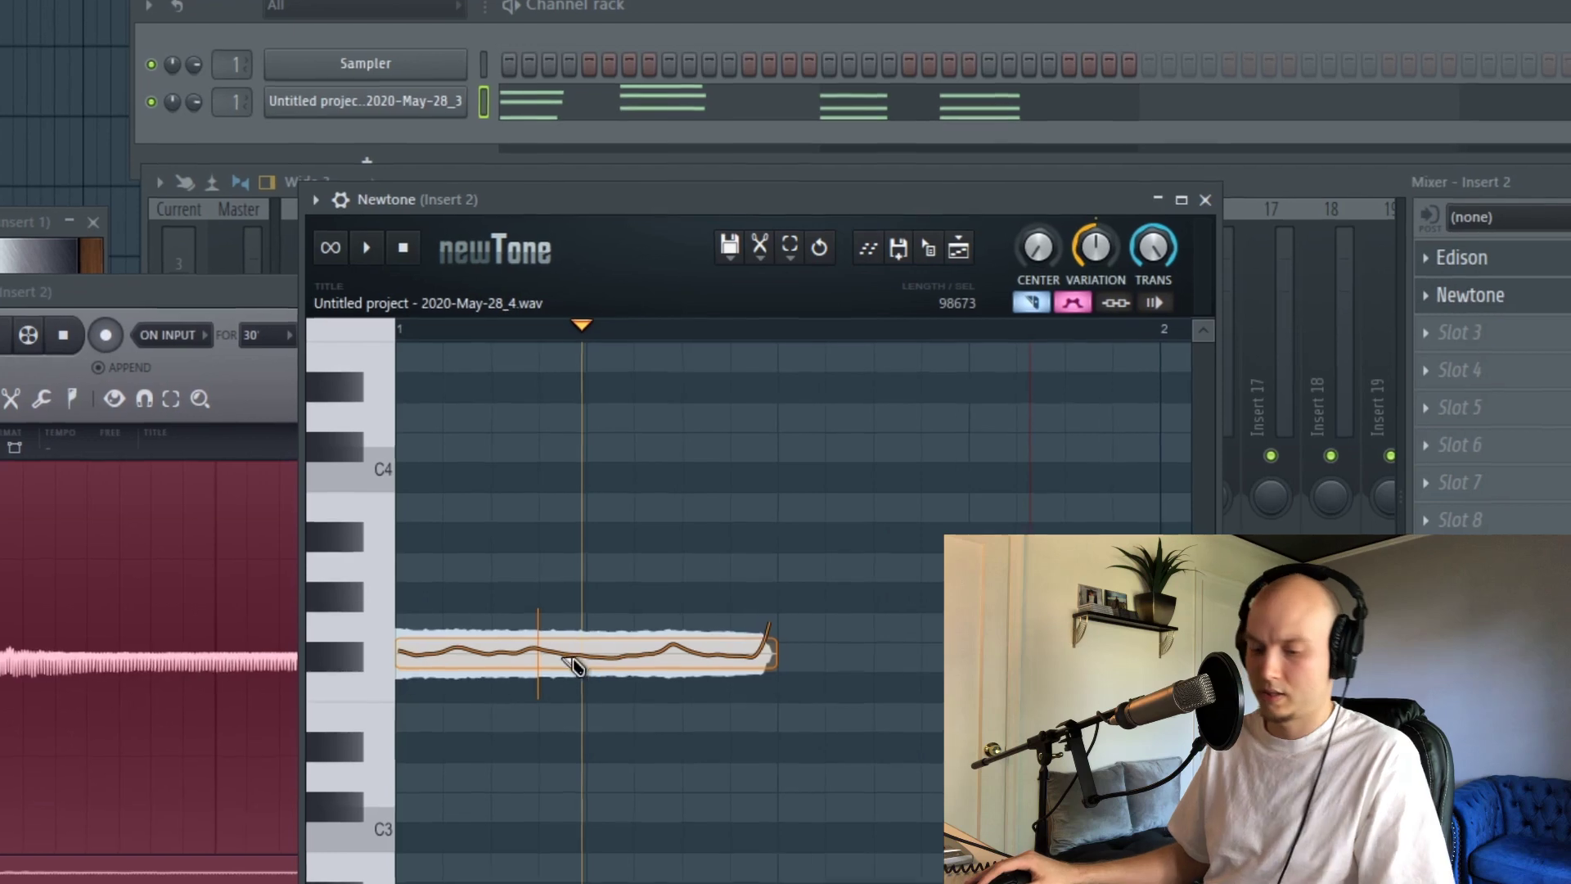
- Shift the Insert 2 vocal note up to C4 in Newtone, set its variation to about 4.35%, and play it back
drag(573, 664, 565, 463)
drag(580, 516, 595, 467)
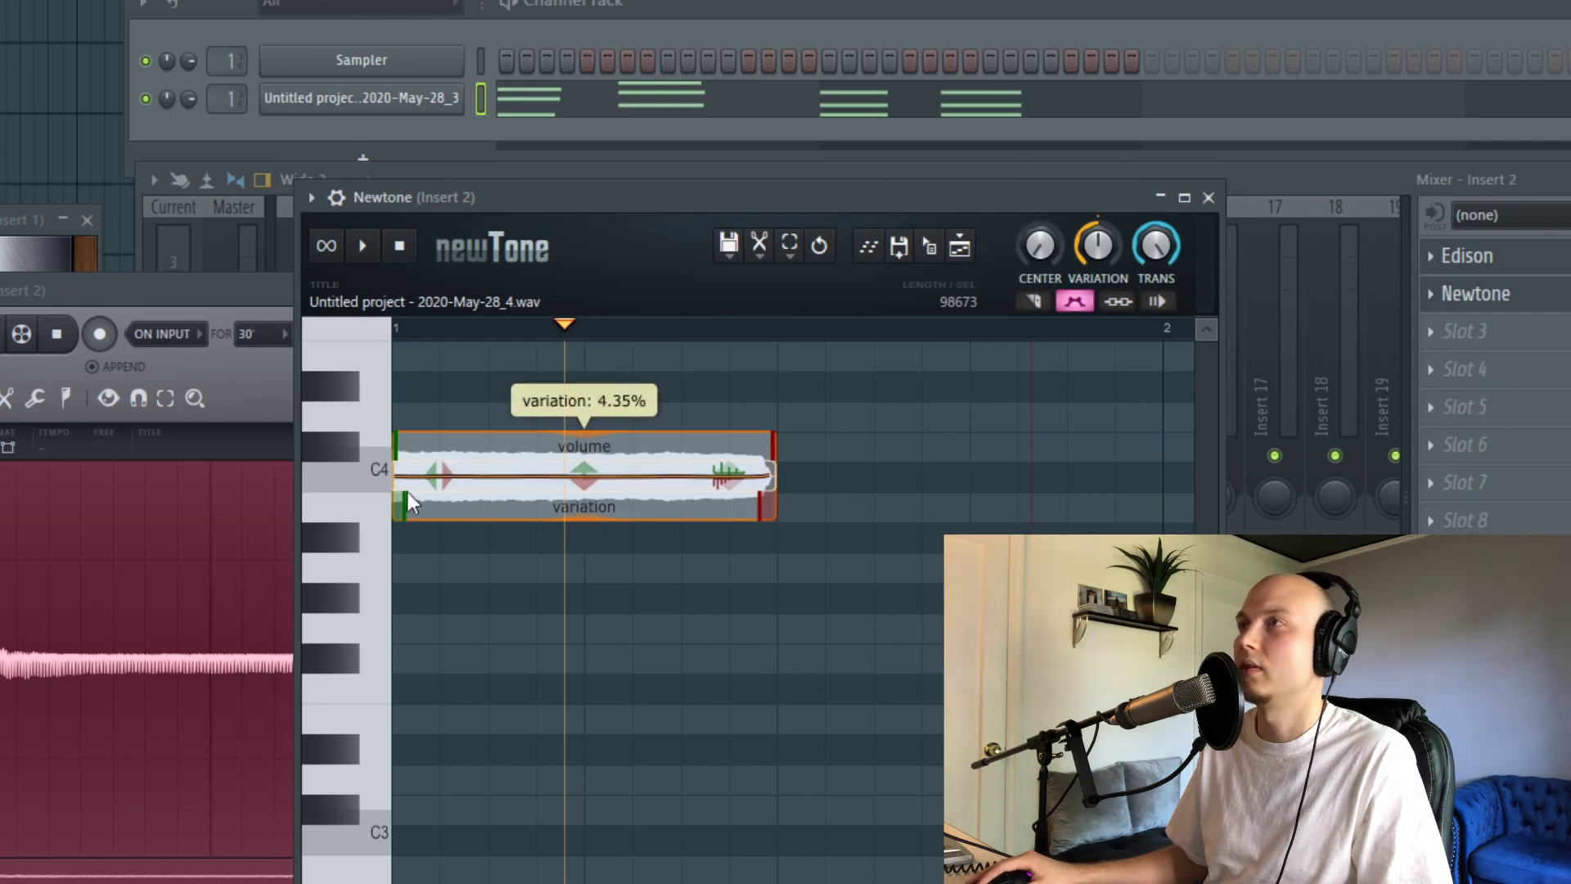
key(space)
click(543, 328)
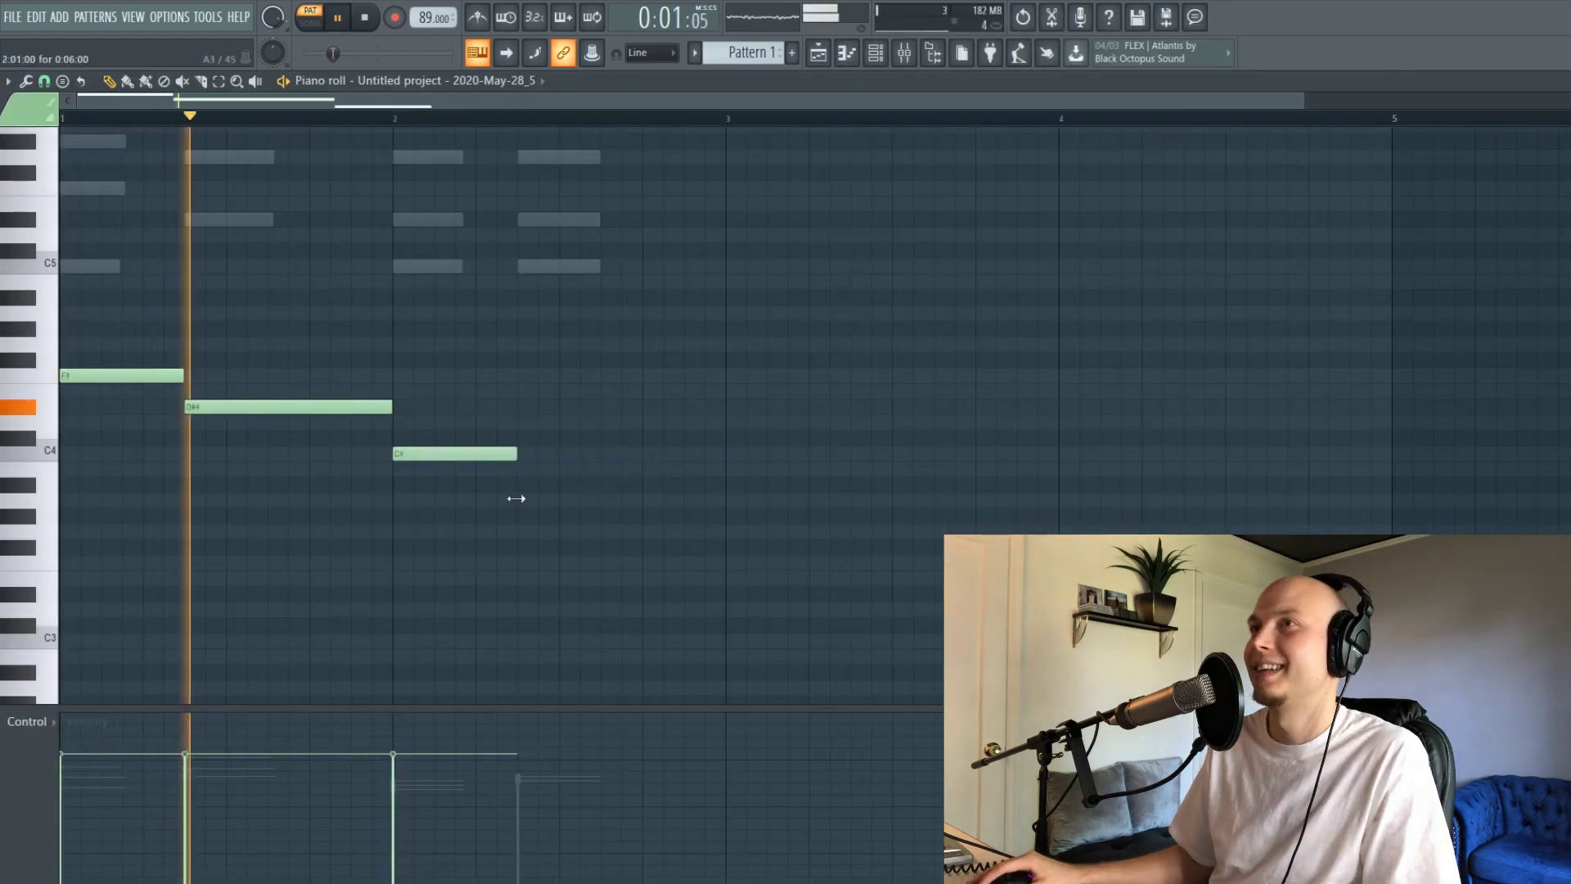
- Add another C4 note right after the existing C4 in the bass line
click(528, 454)
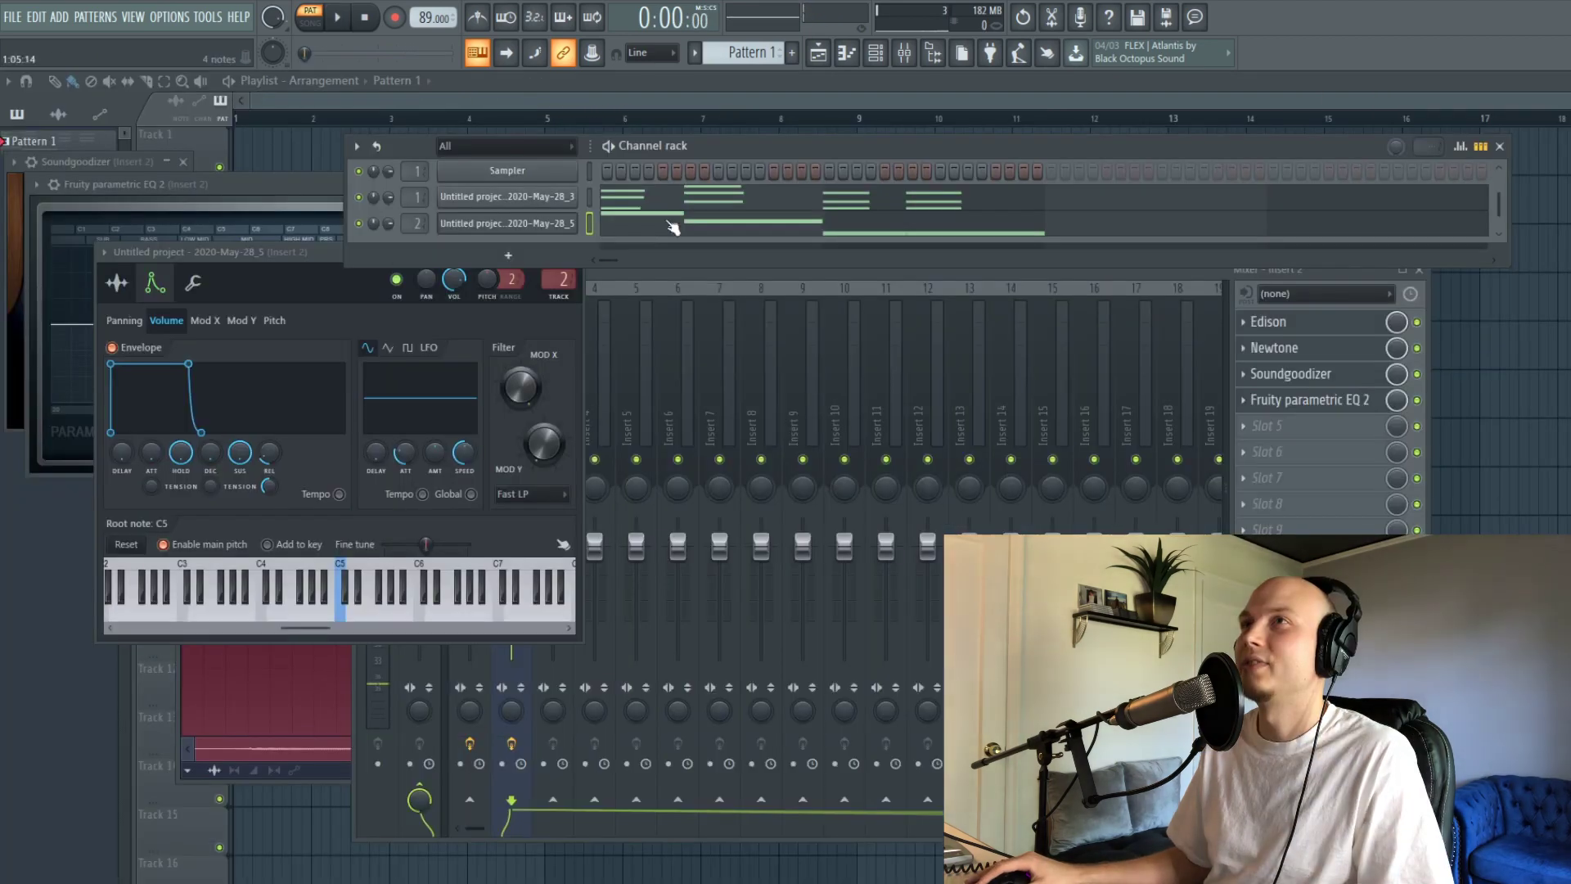
- Apply the 20Hz + 18kHz cut preset to Insert 2's parametric EQ, lower its high cut during playback, and check the Soundgoodizer
double_click(419, 223)
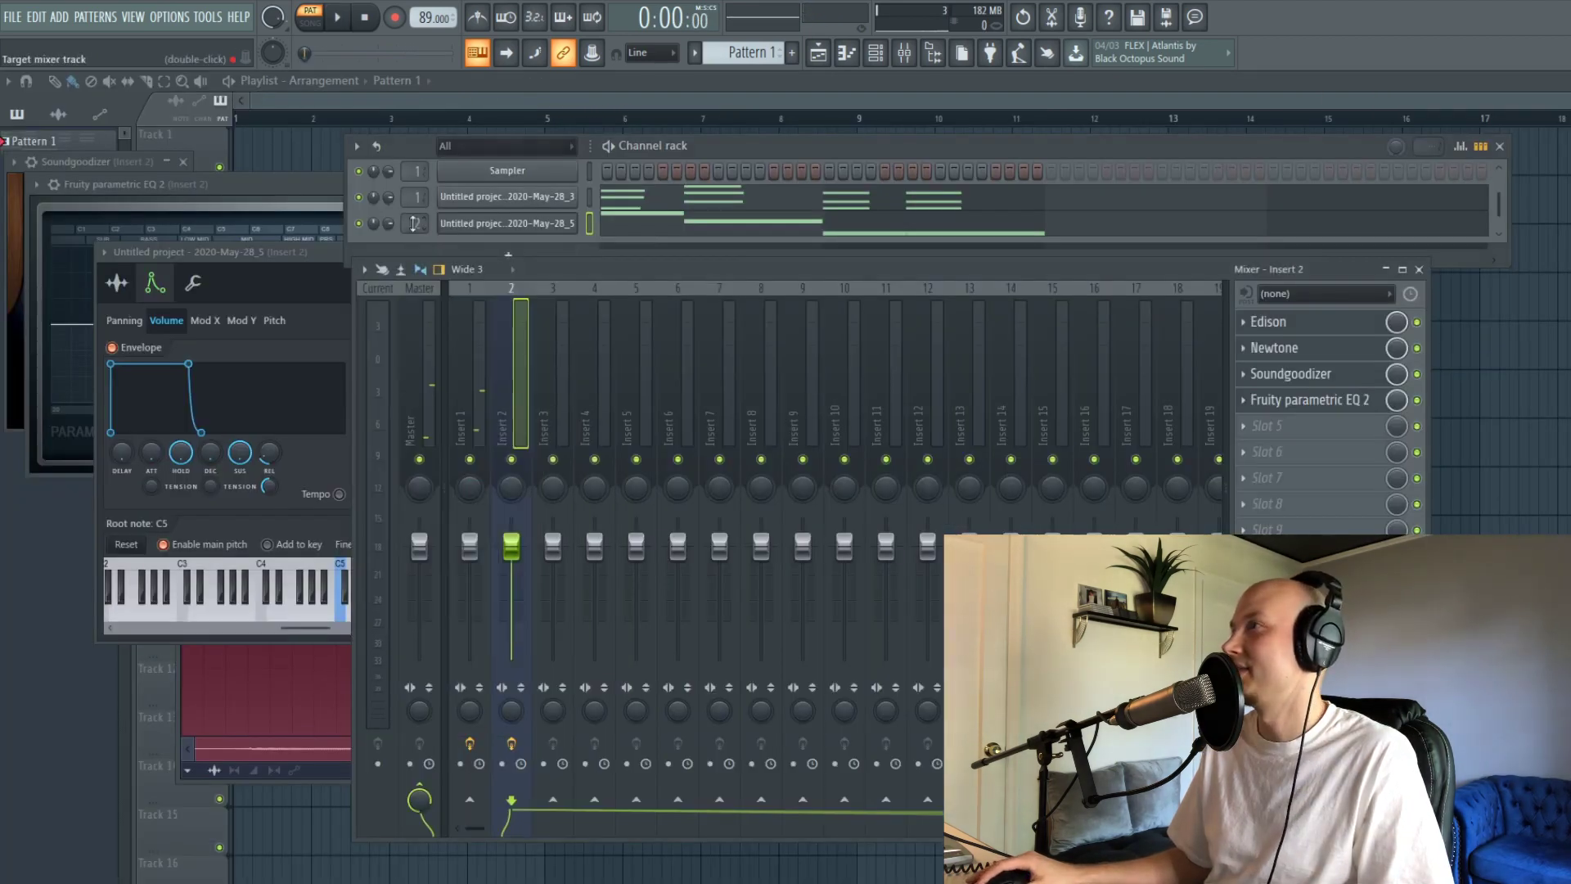
click(1290, 409)
click(509, 184)
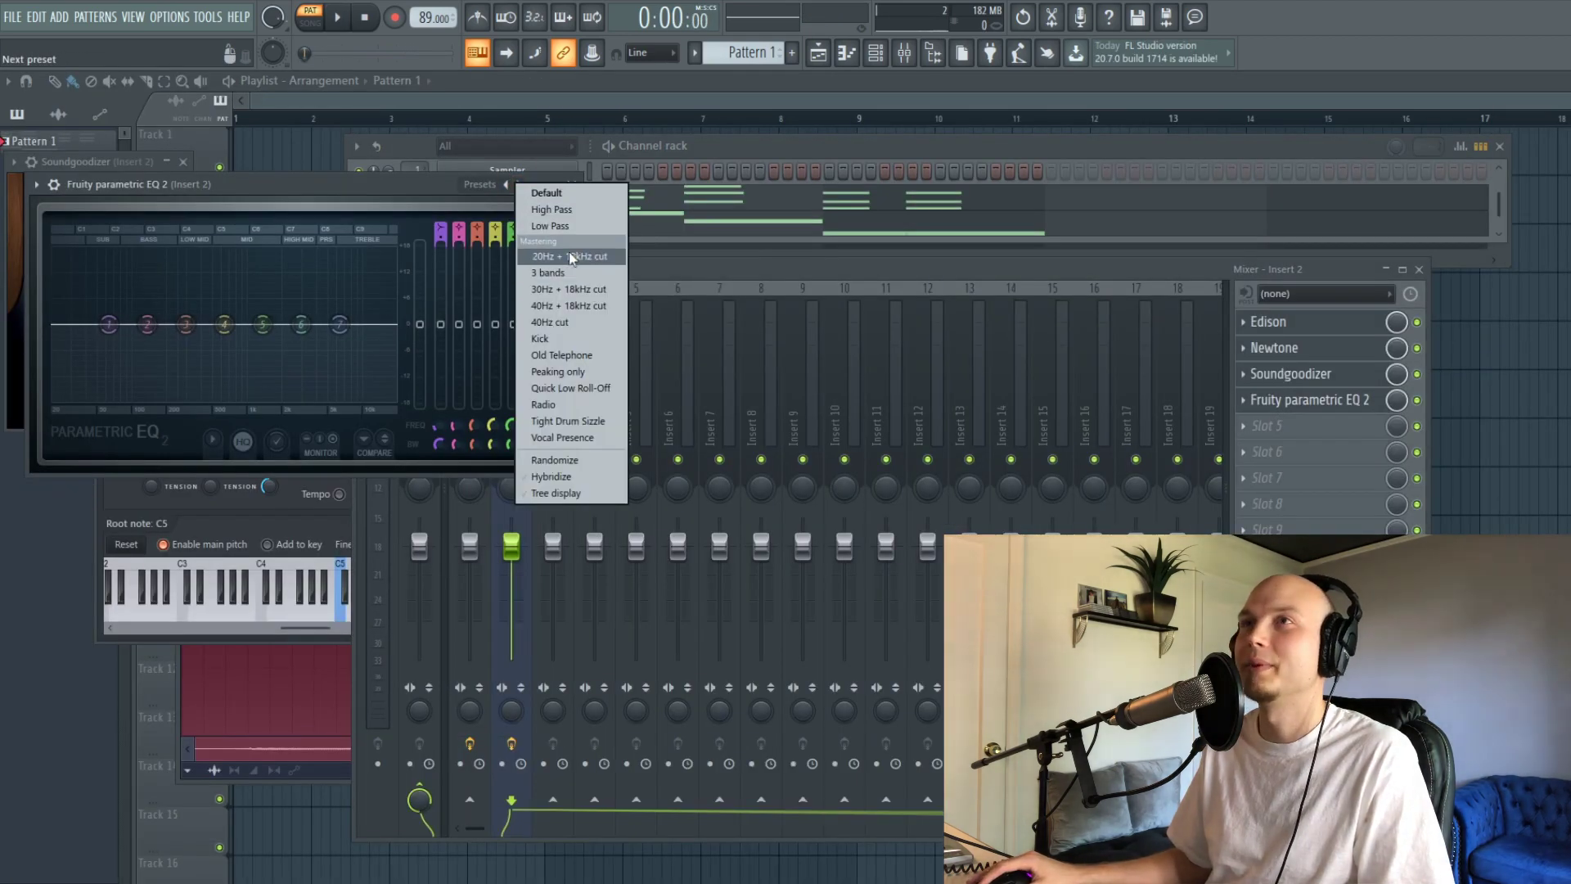
click(571, 256)
key(space)
drag(379, 325, 252, 324)
click(1291, 373)
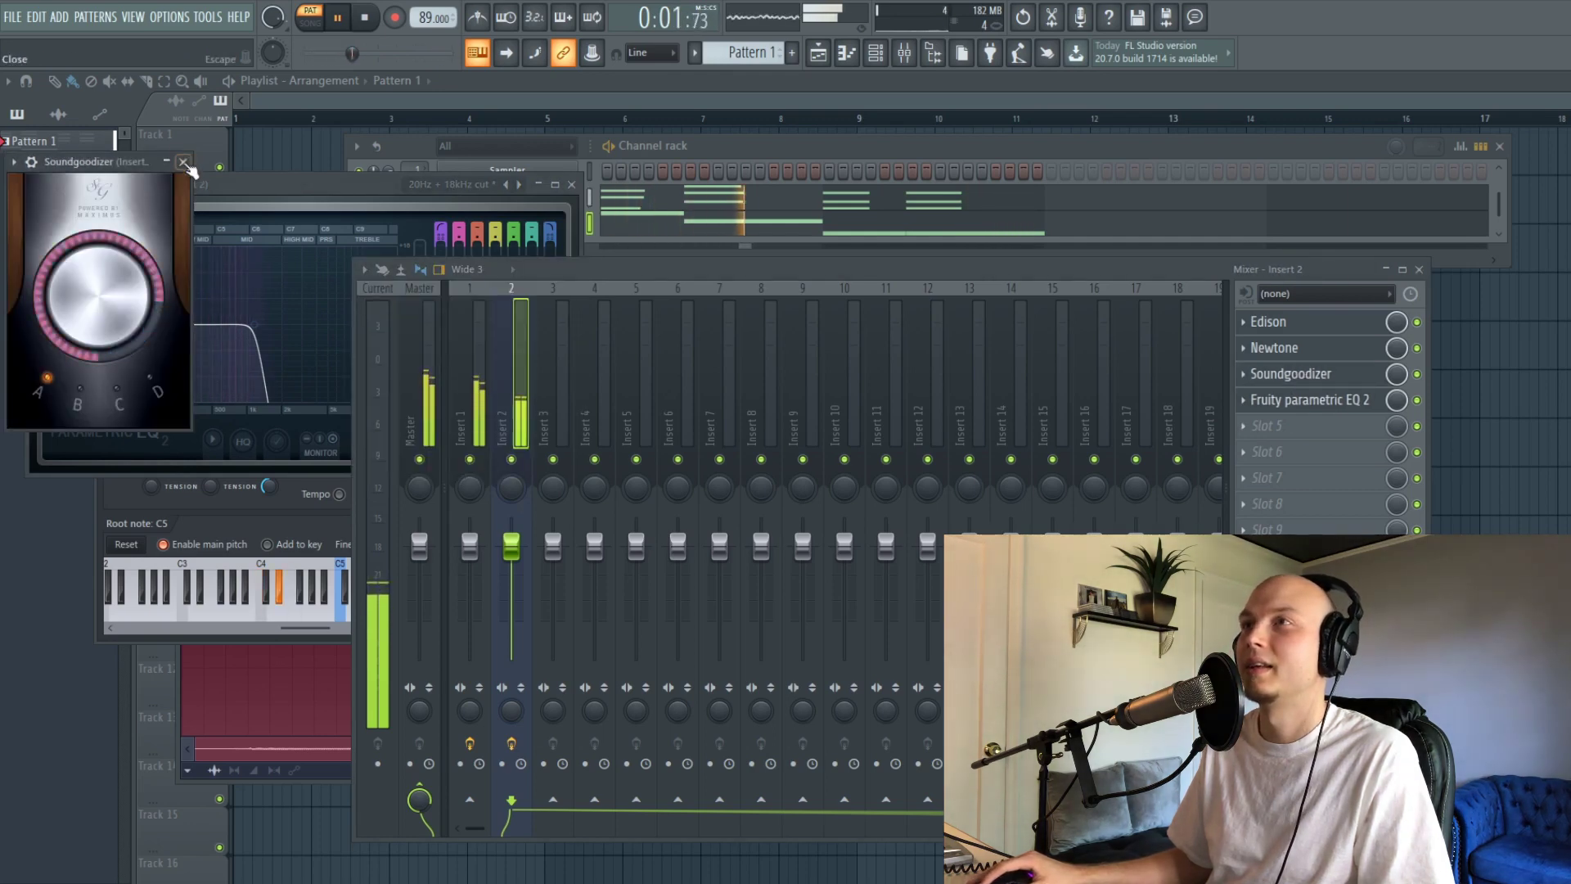
click(185, 163)
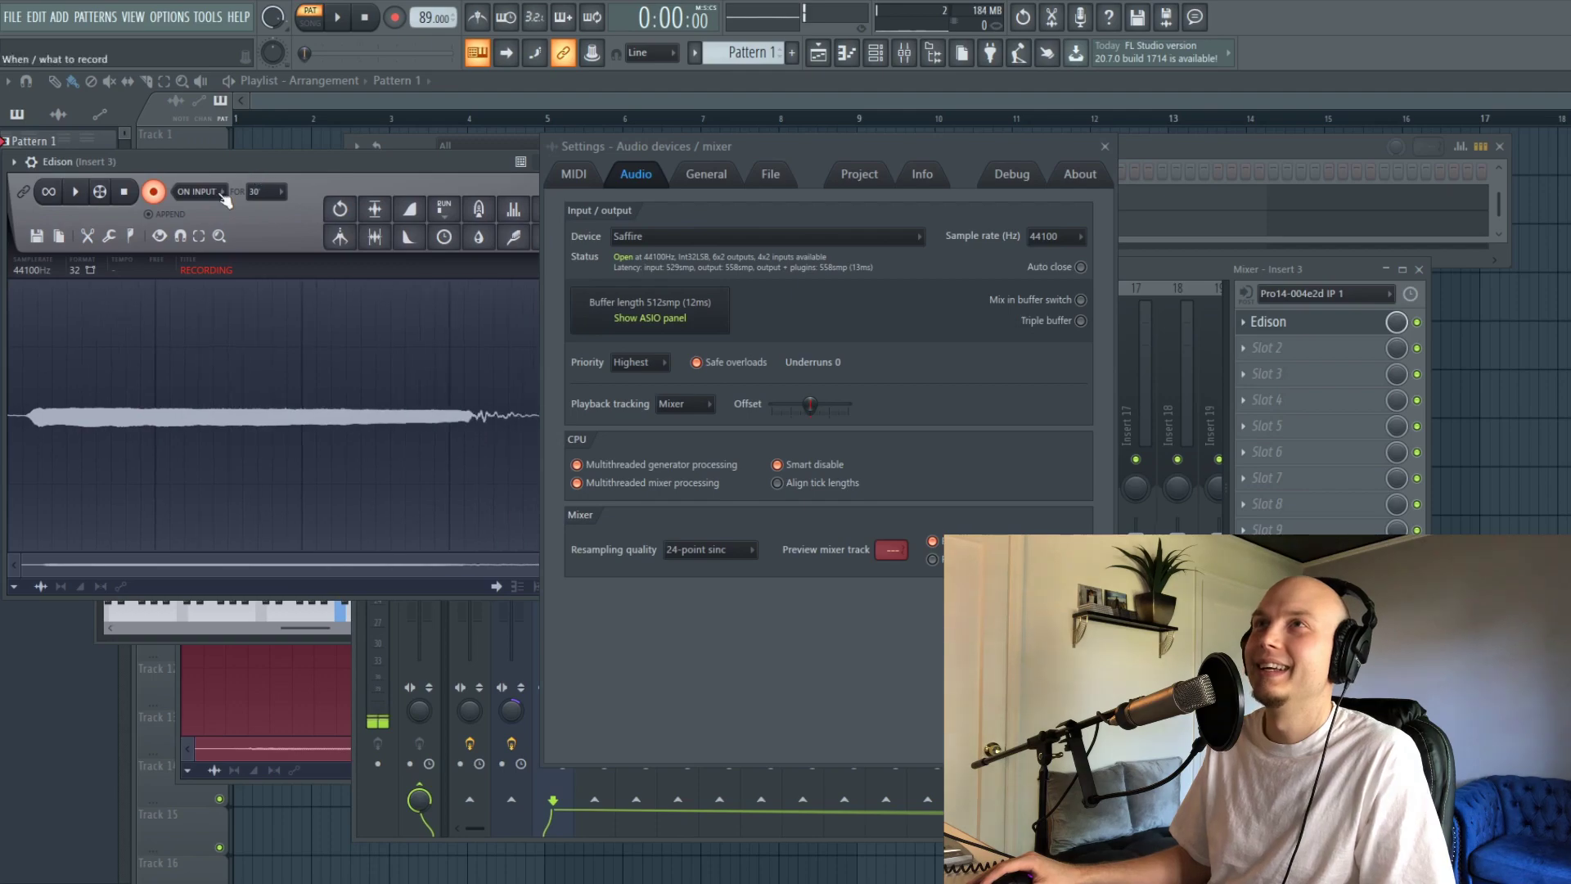
- Stop the Edison recording on Insert 3 and close the audio device settings
key(space)
click(1105, 147)
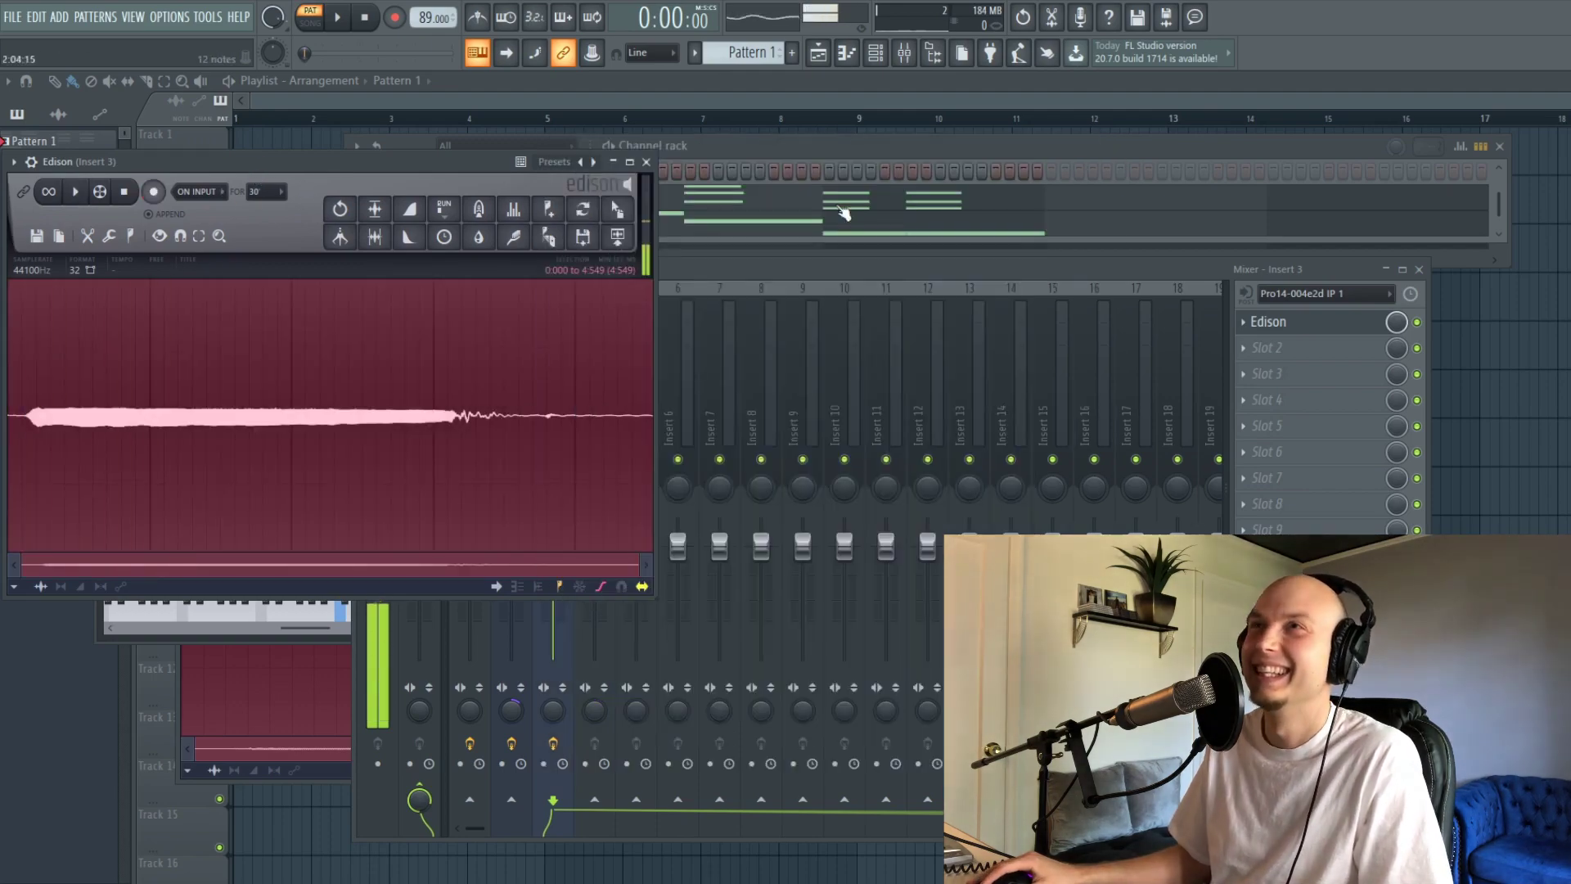
drag(361, 175, 842, 270)
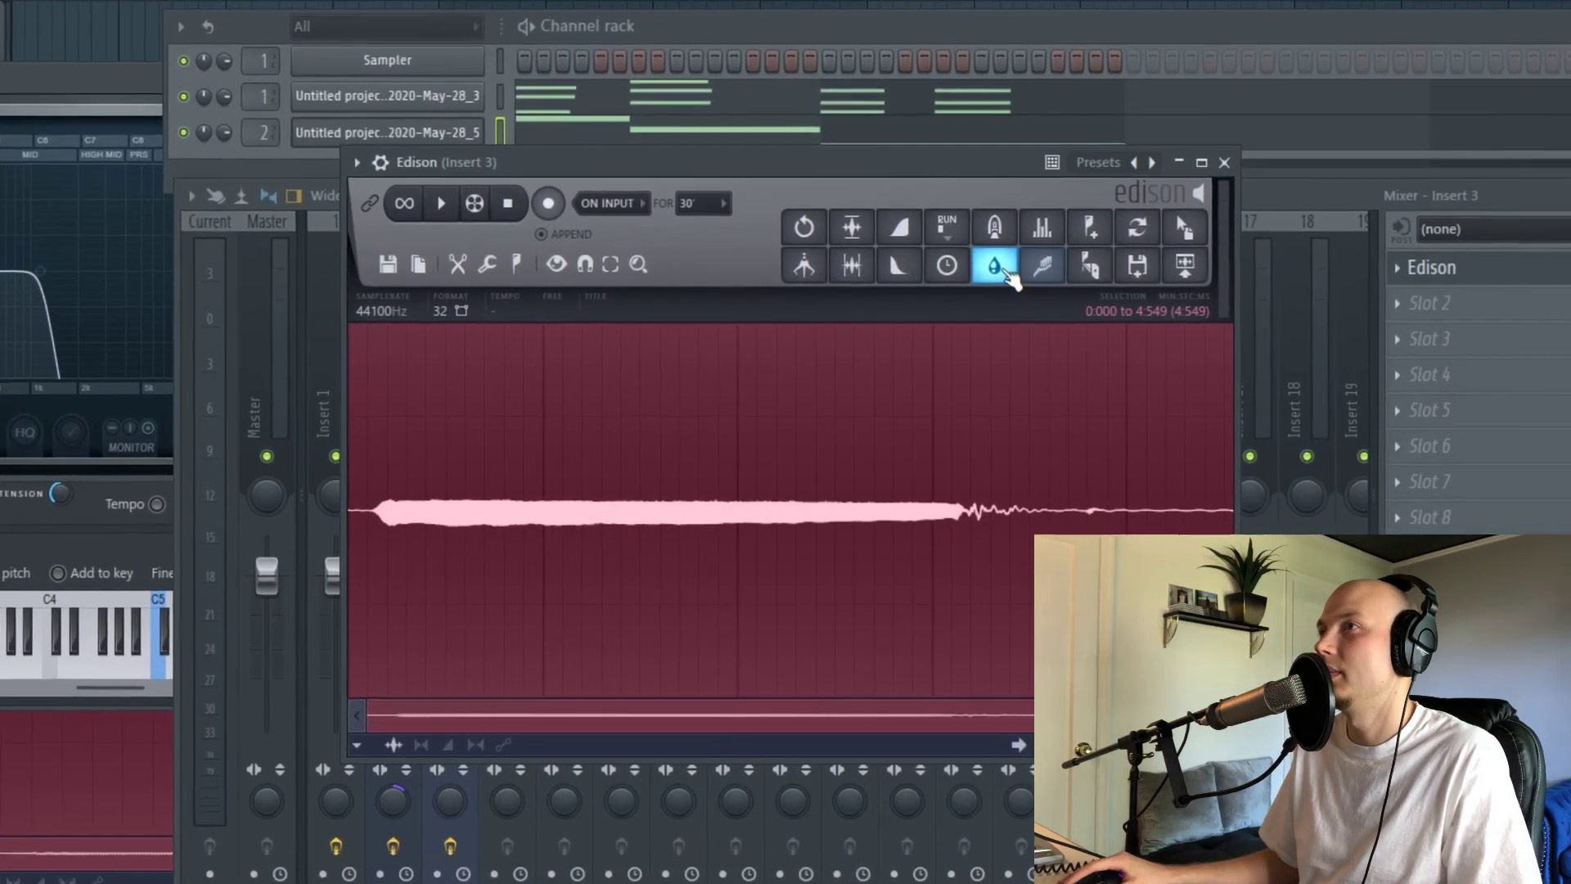
- Apply Edison's Blur to the recording with the amount raised to about half, previewing it first
click(1010, 275)
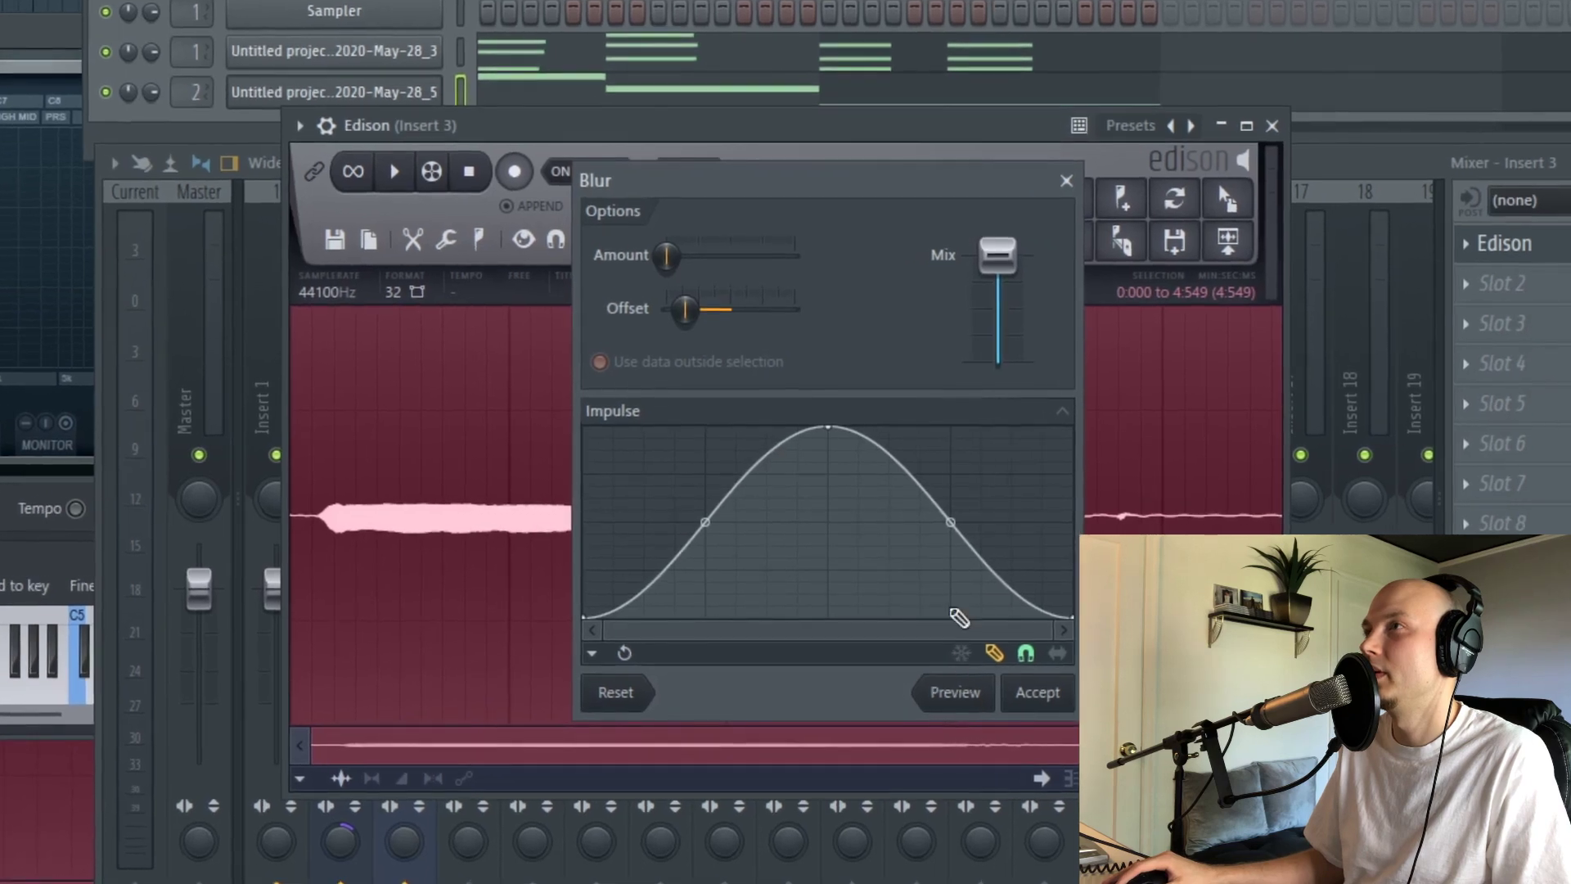
click(955, 692)
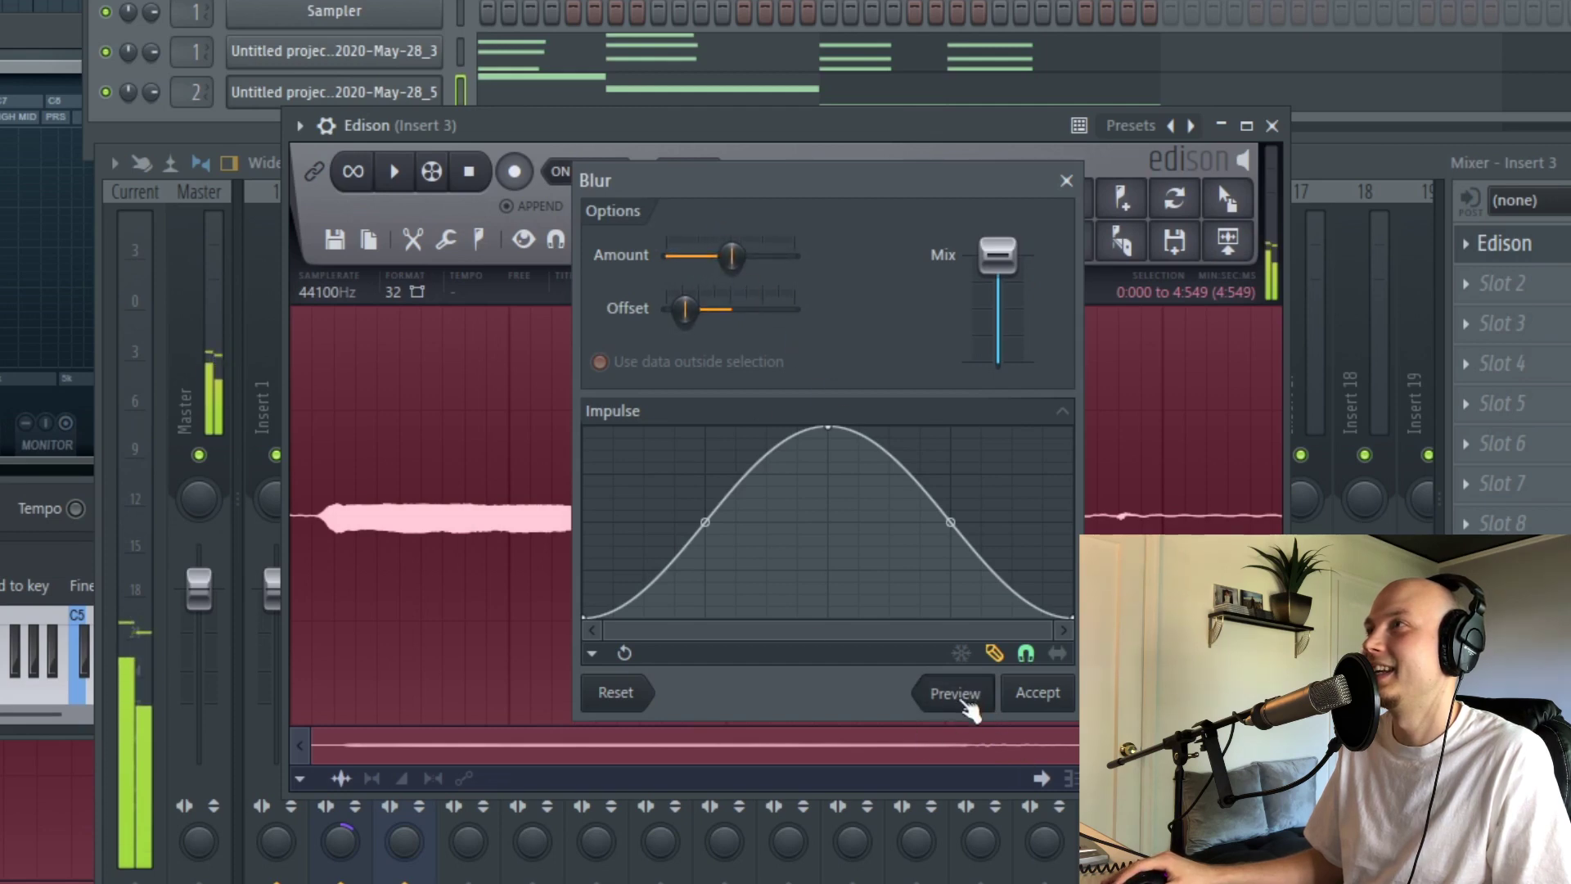
click(1039, 694)
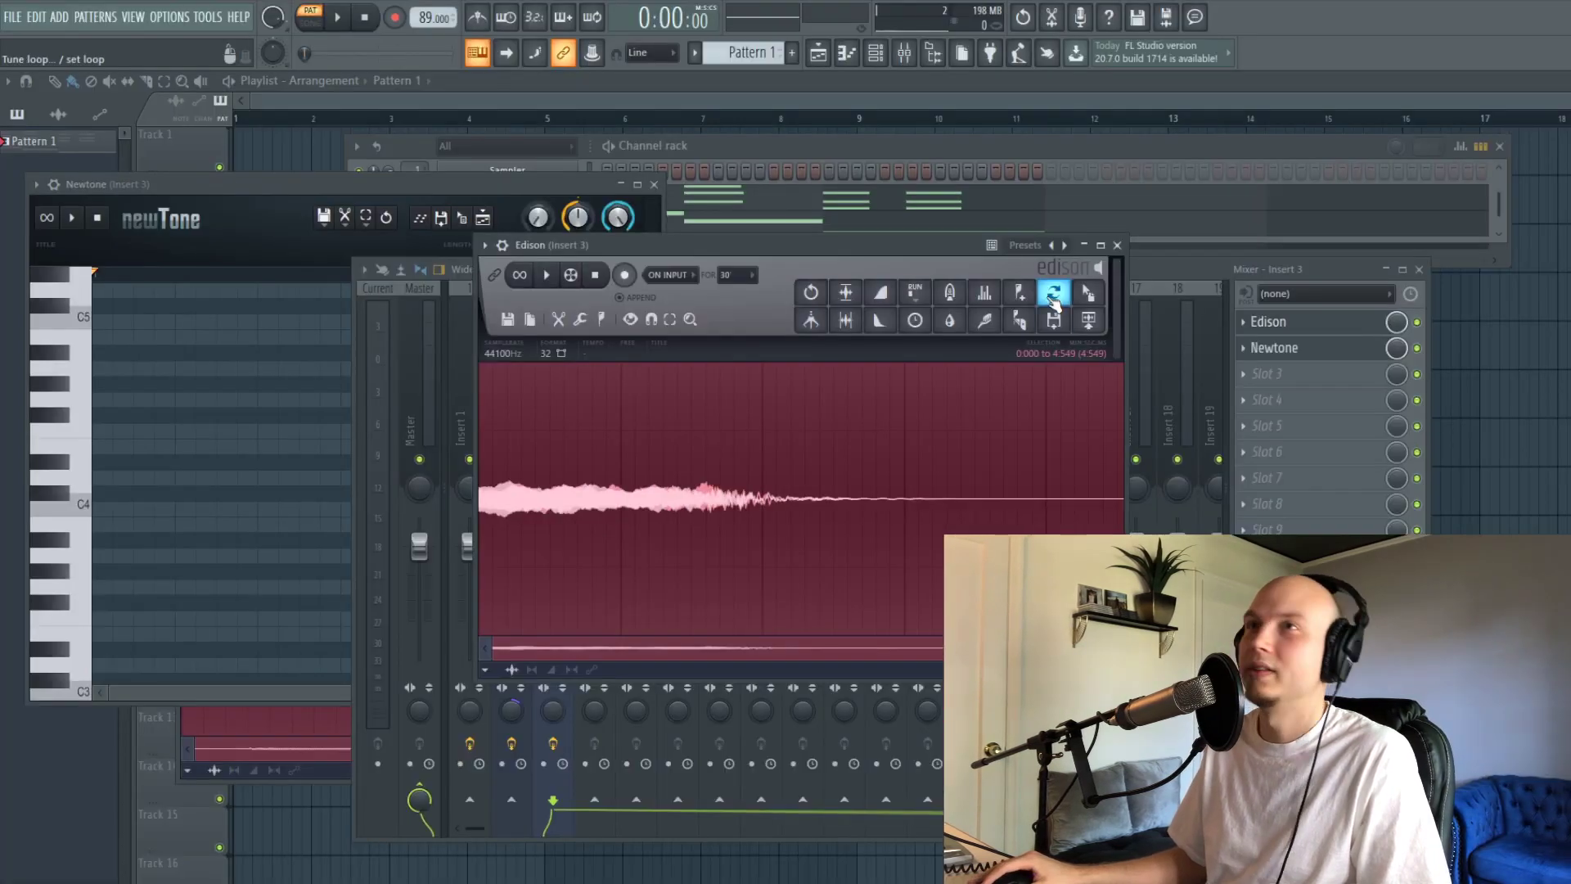
- Load the blurred recording from Edison into Newtone on Insert 3, play it back, and minimize Newtone
click(1053, 296)
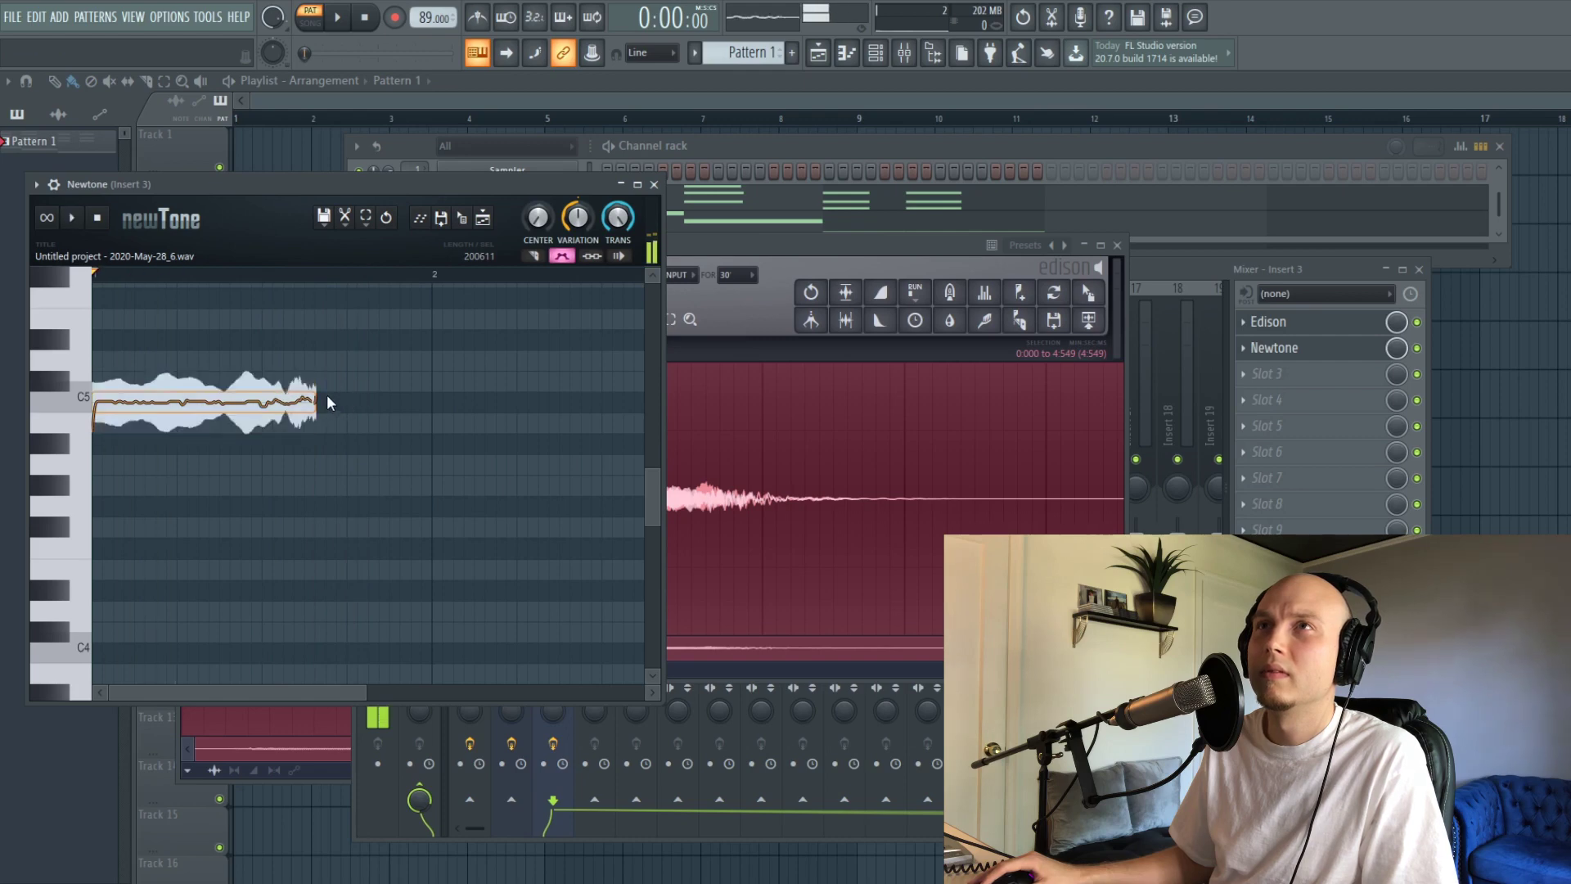
key(space)
click(621, 185)
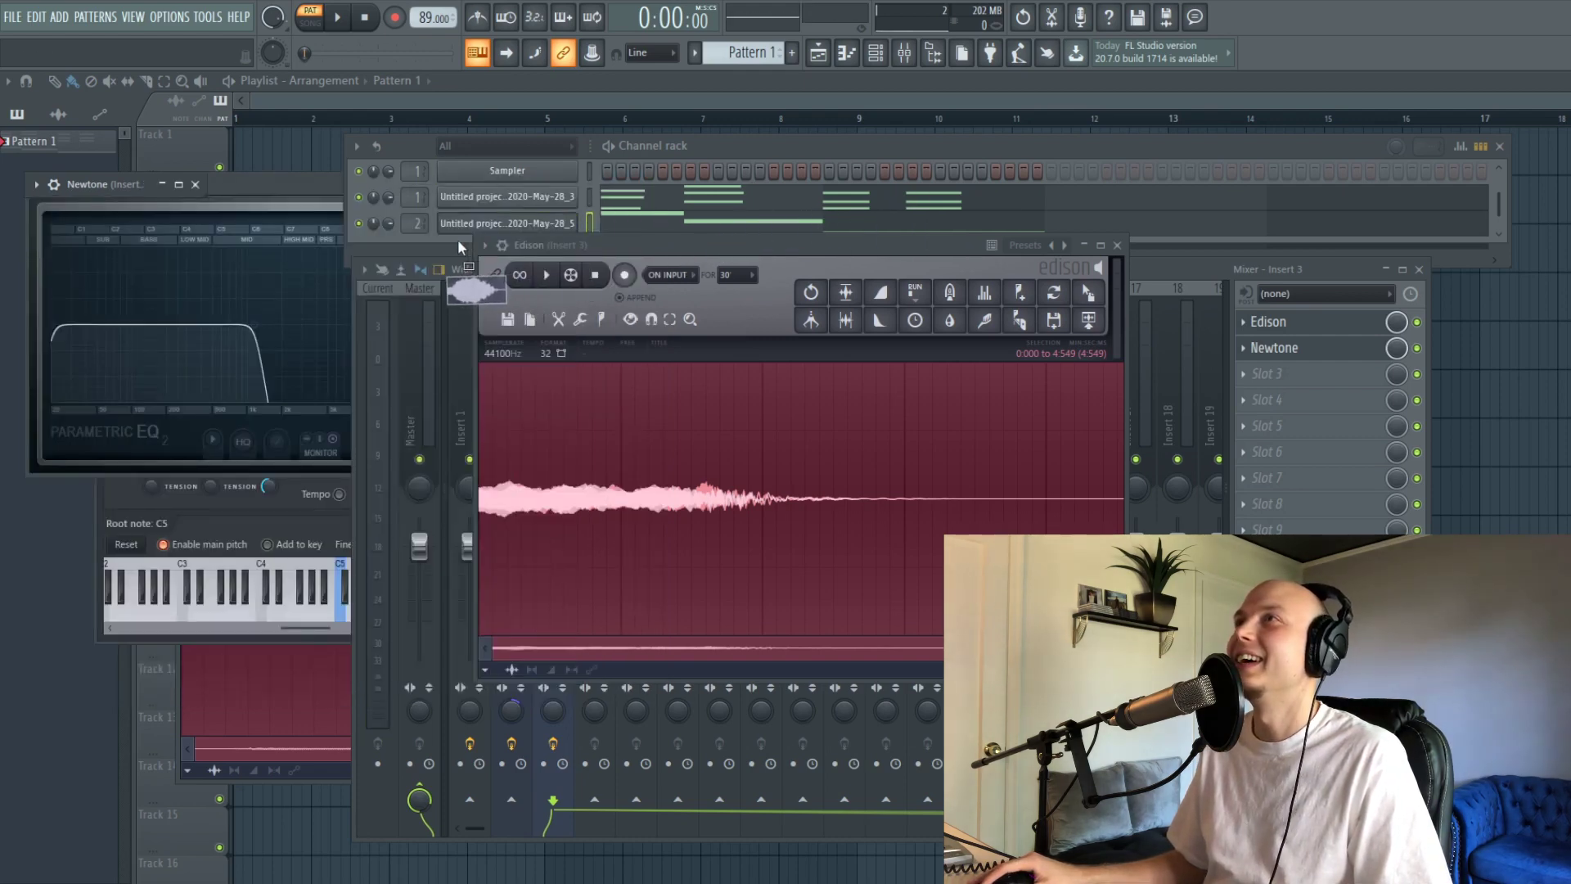
- Add the Newtone sample as a new channel in the channel rack, close the other windows, and enlarge the rack
drag(461, 247, 698, 187)
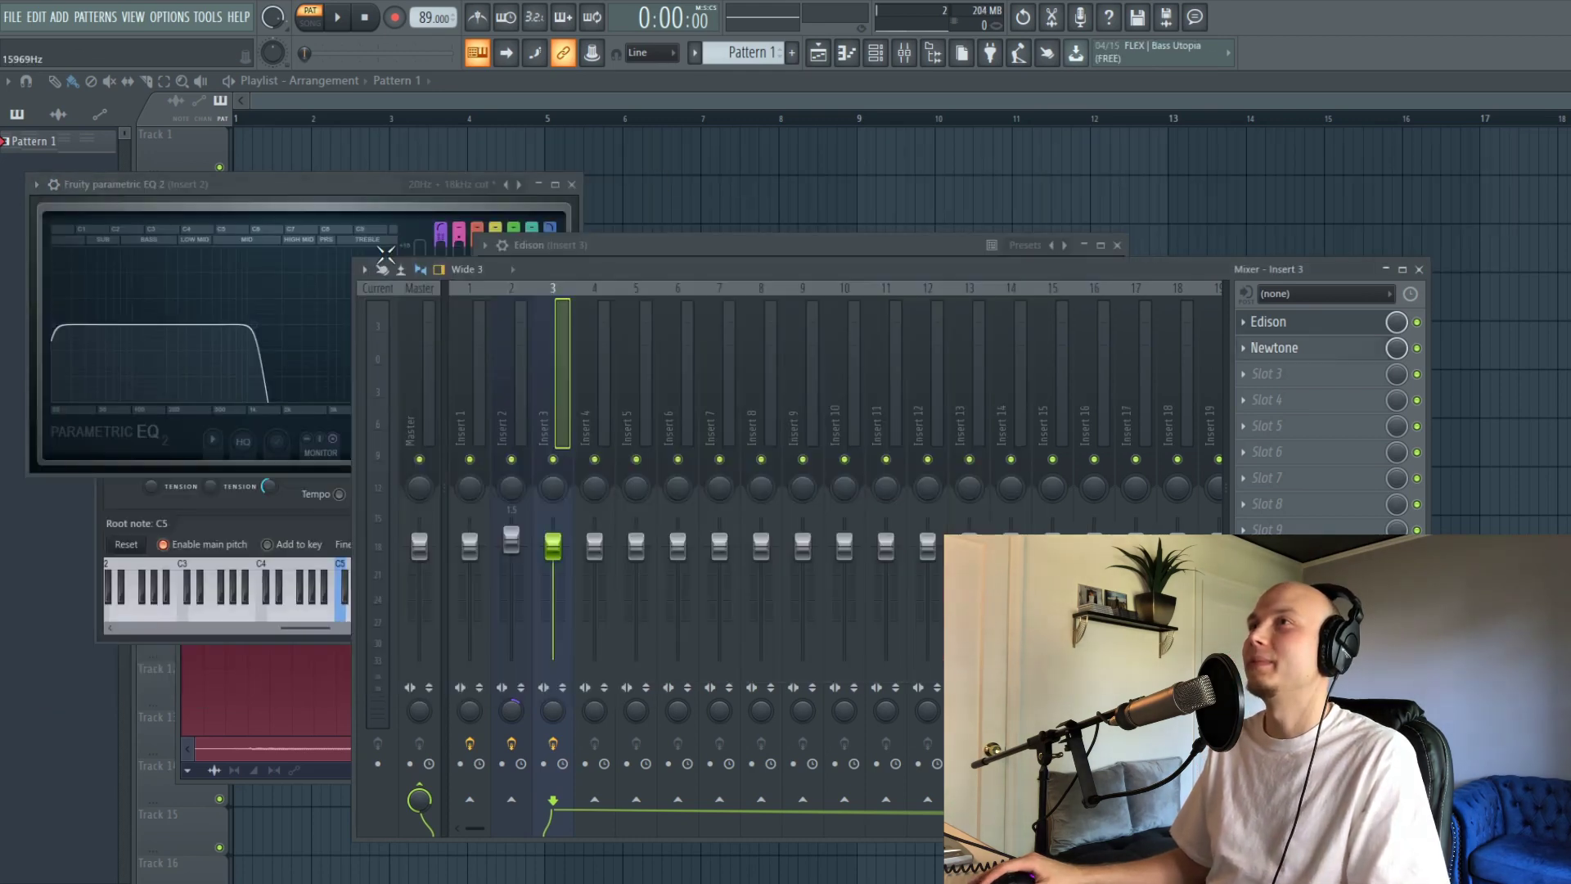
key(F12)
click(876, 54)
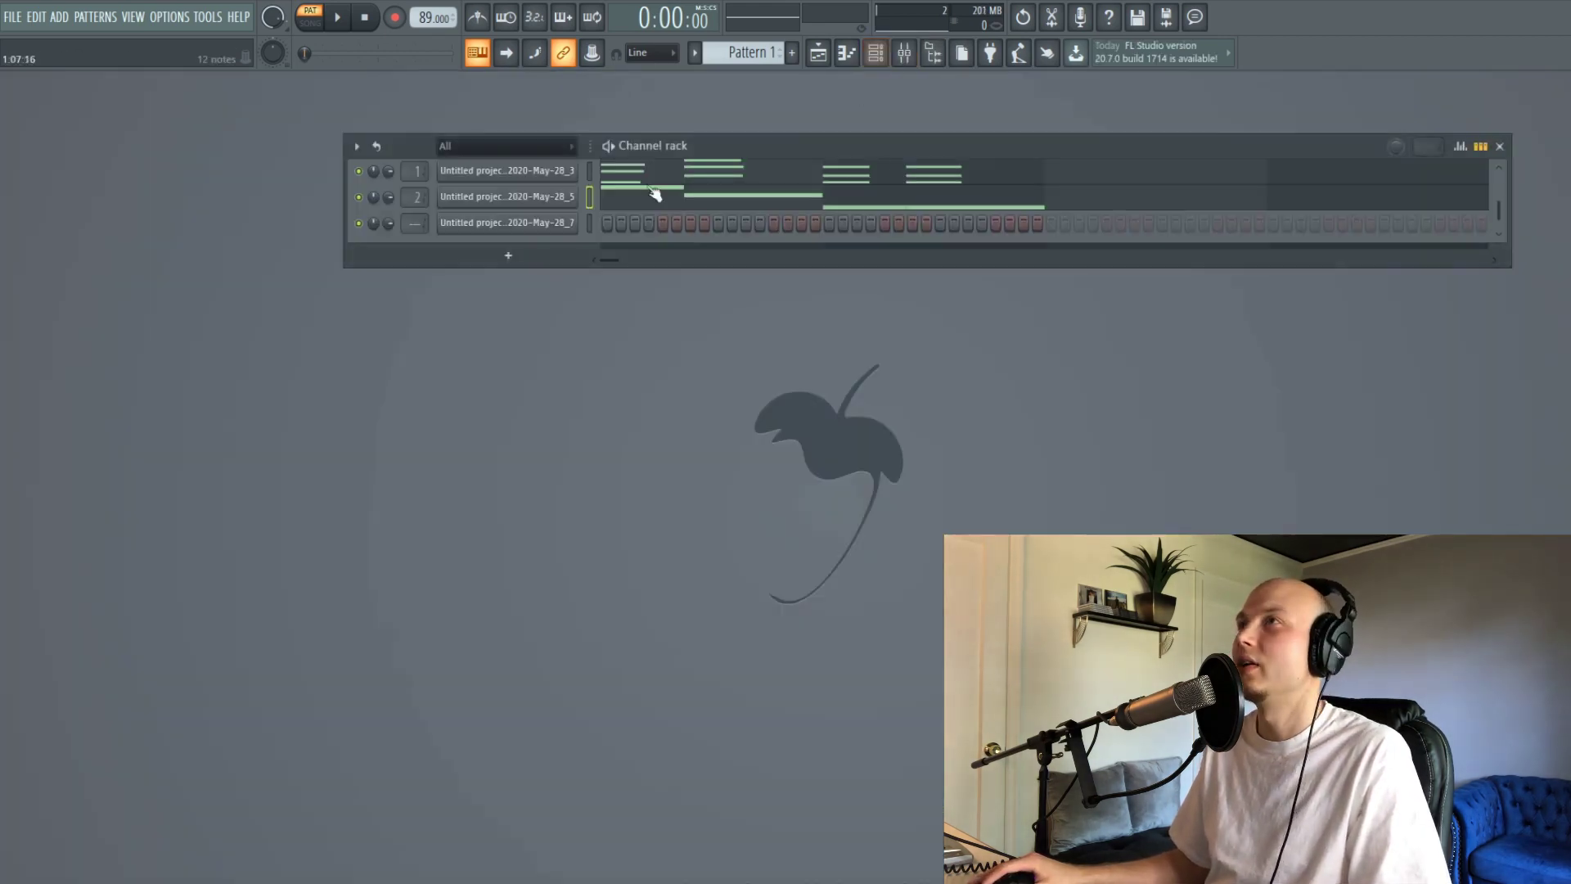
drag(676, 268, 573, 320)
- Route the new sample channel to mixer track 3 and open its piano roll
key(F9)
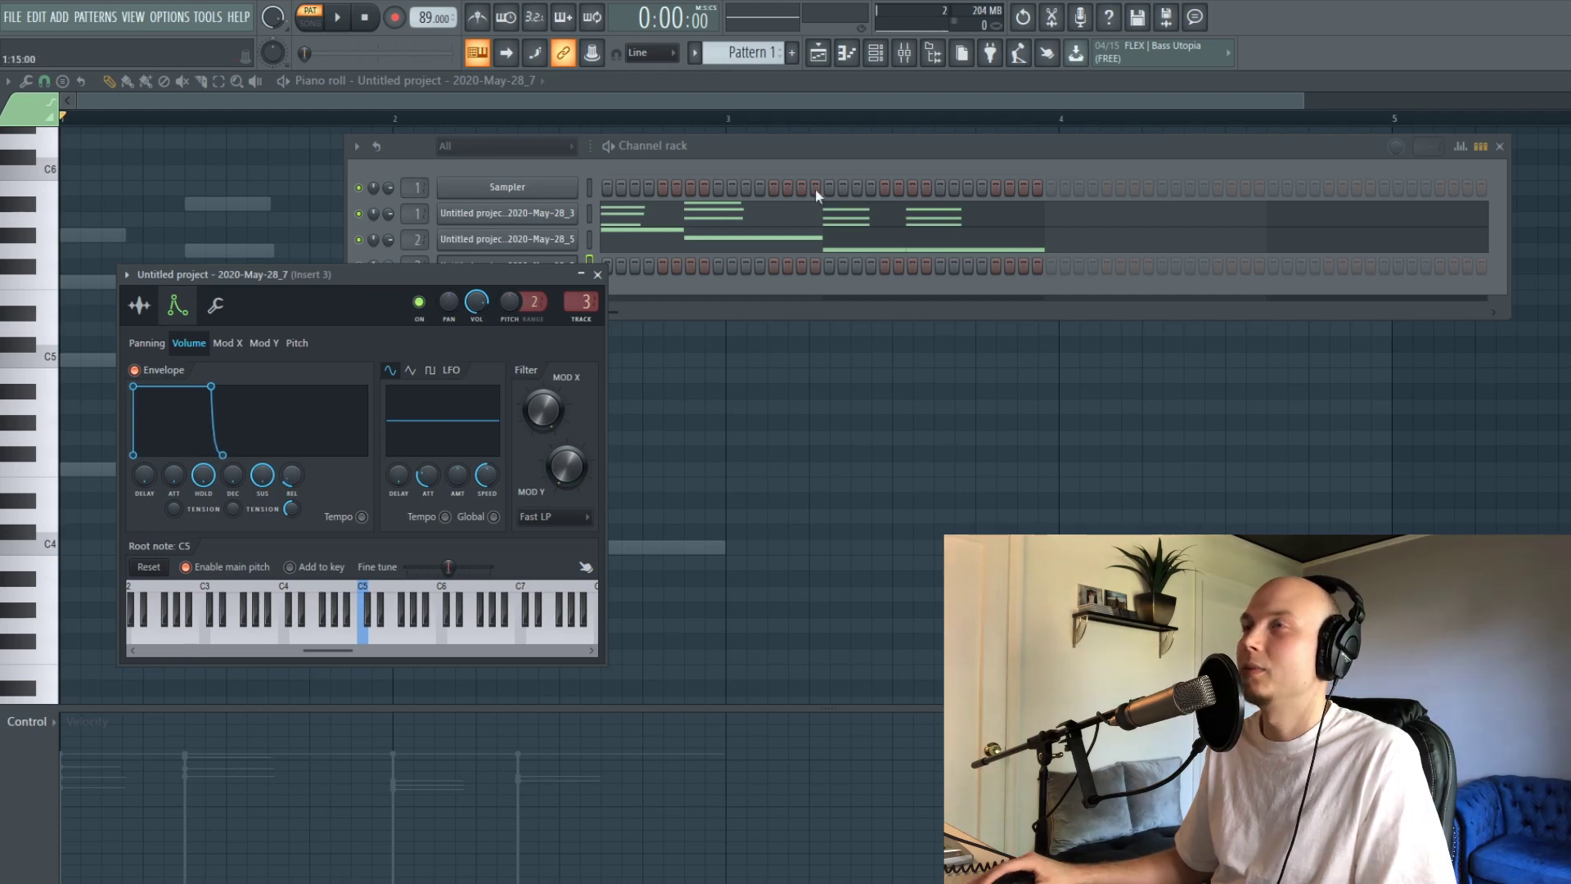
click(798, 216)
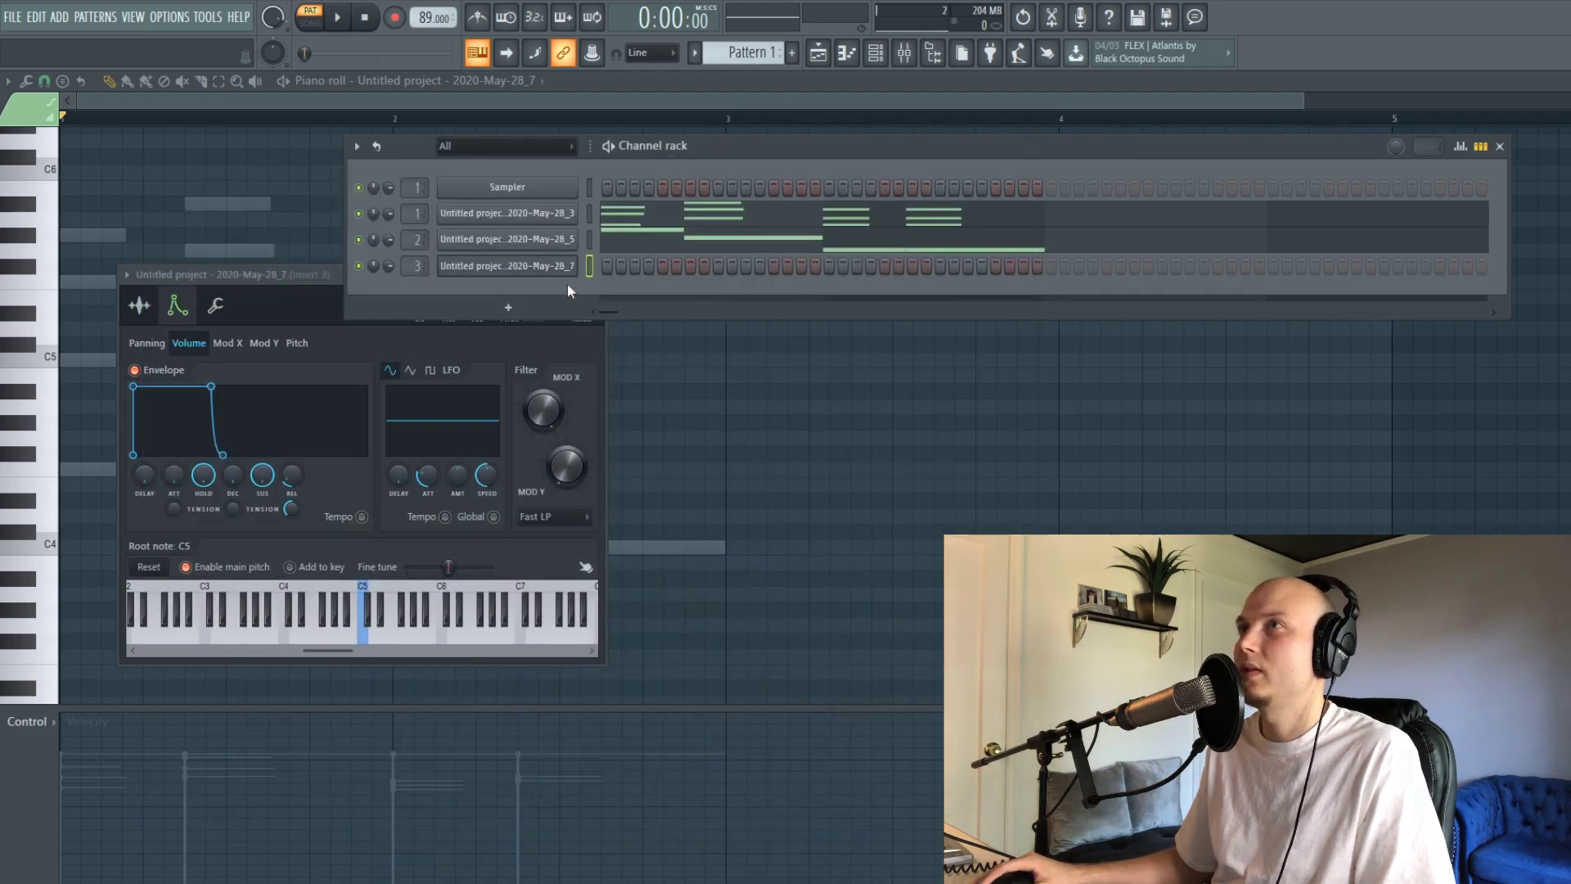
right_click(561, 281)
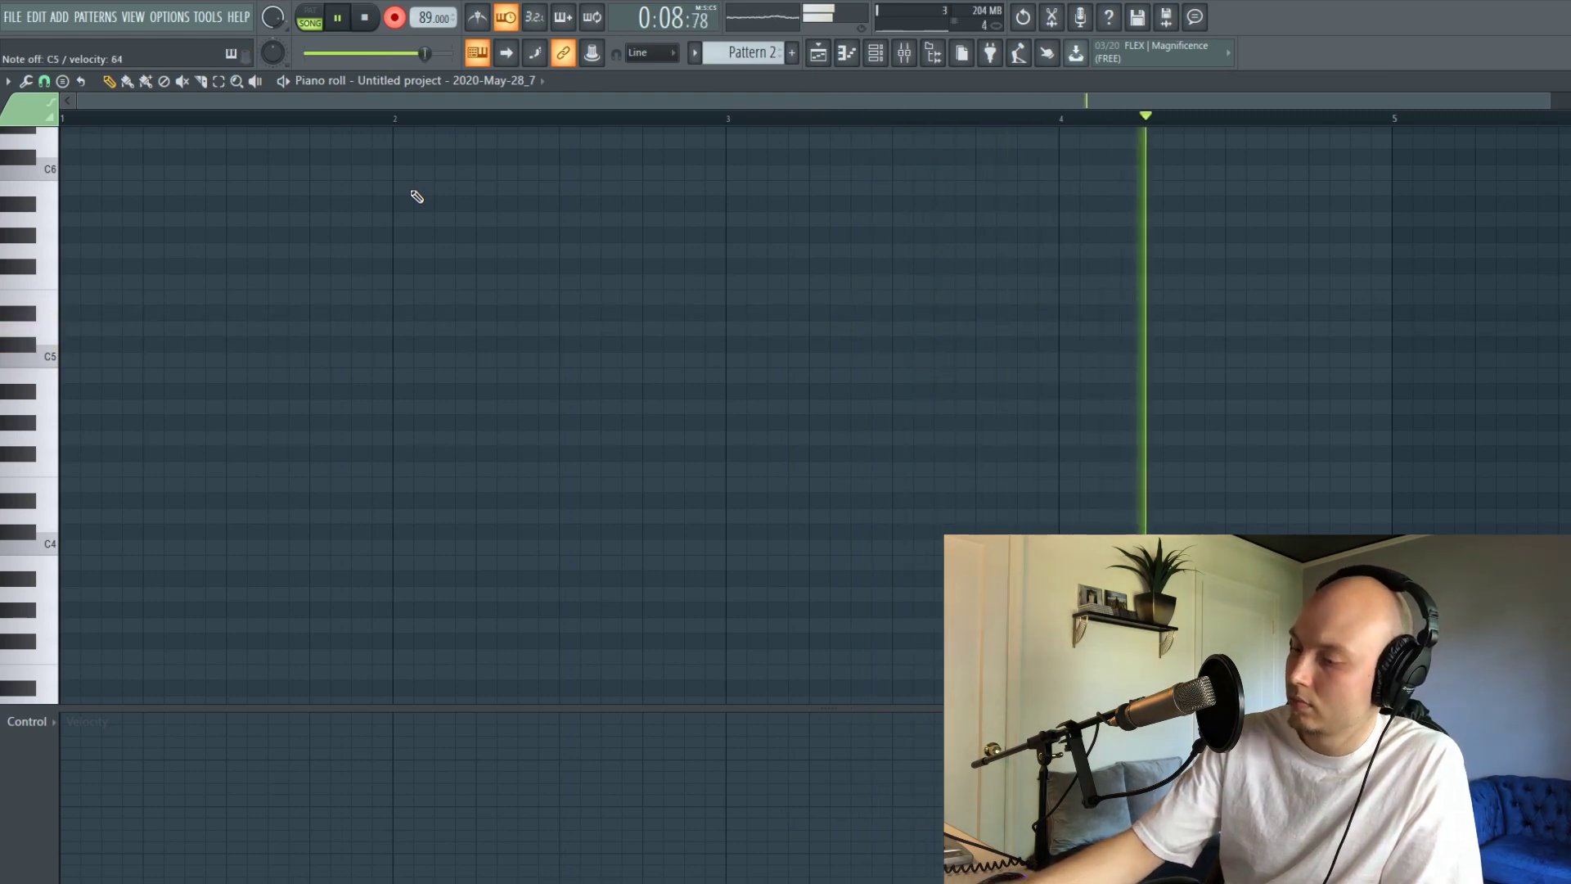
- Stop recording the melody in Pattern 2, quantize its notes with the Default template, and play it back
key(space)
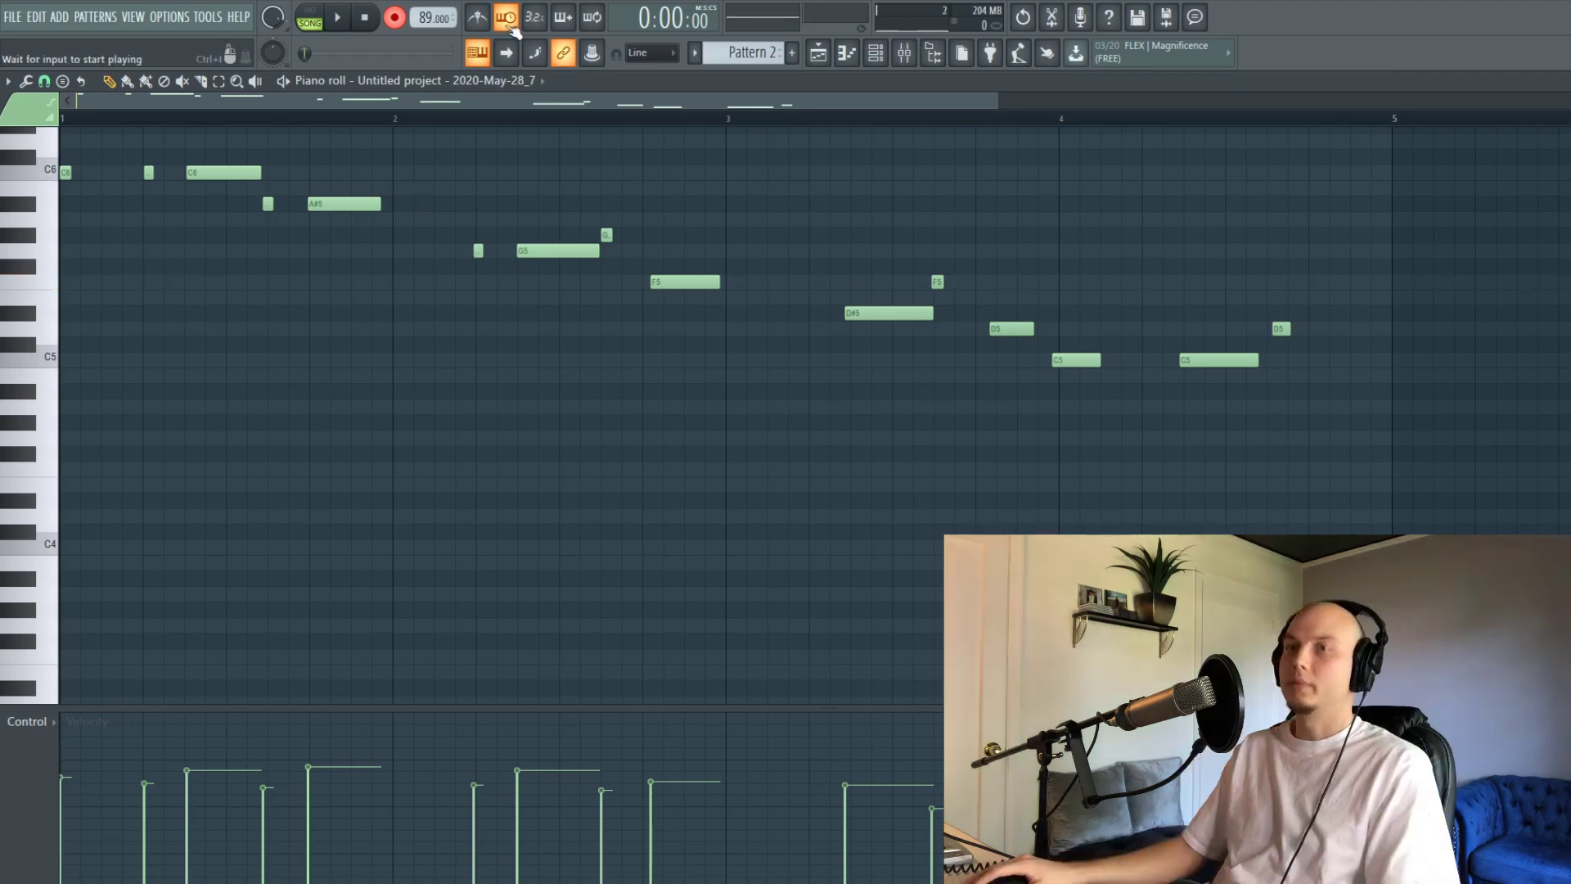
key(alt+q)
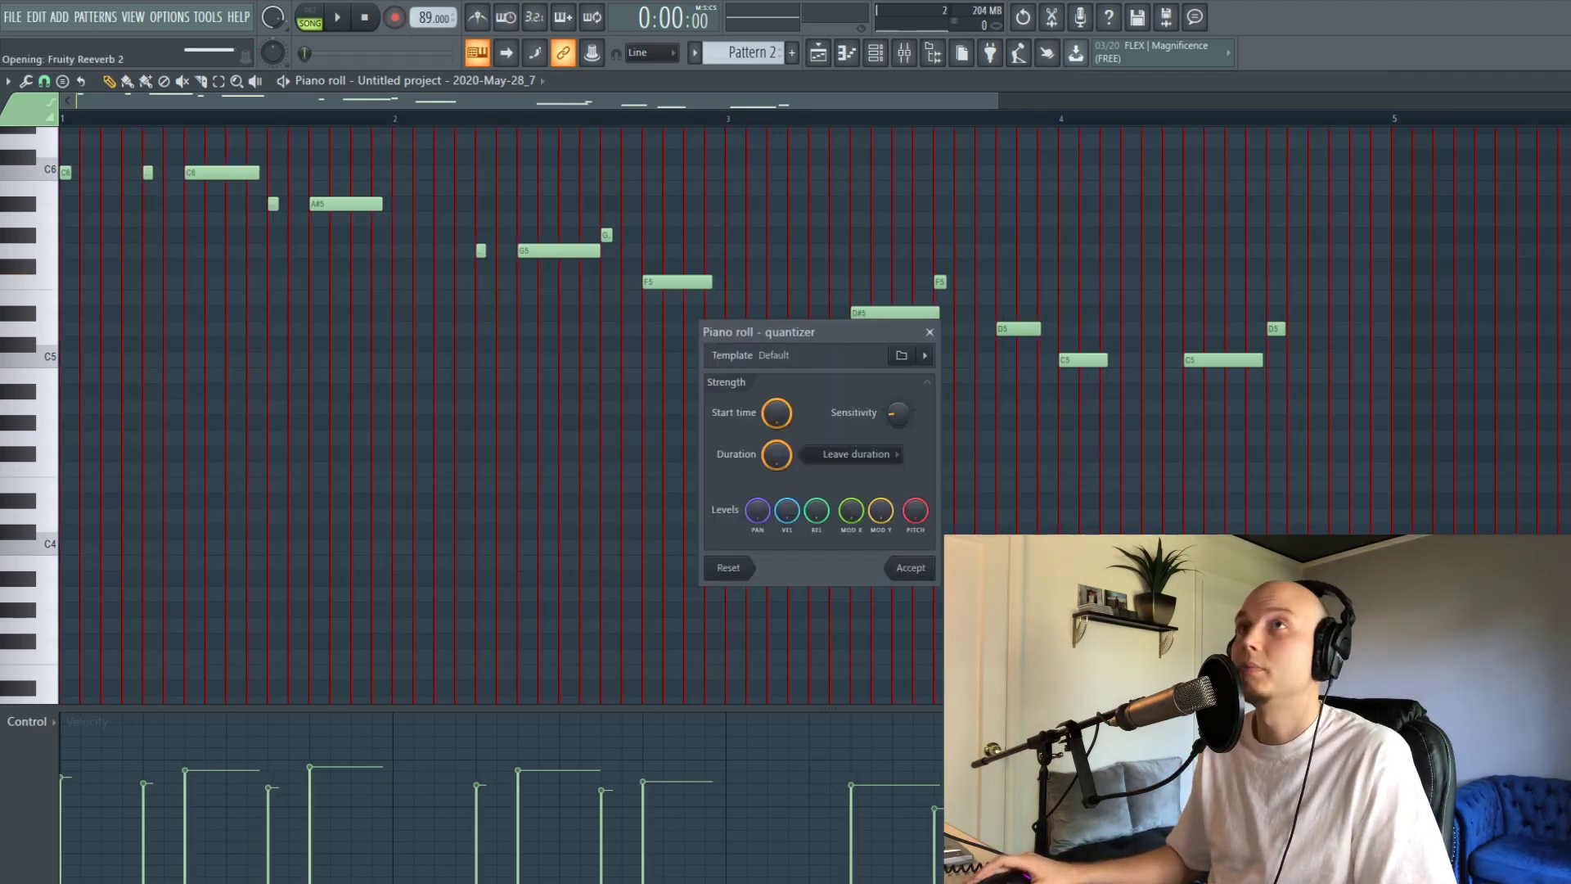
click(910, 568)
key(space)
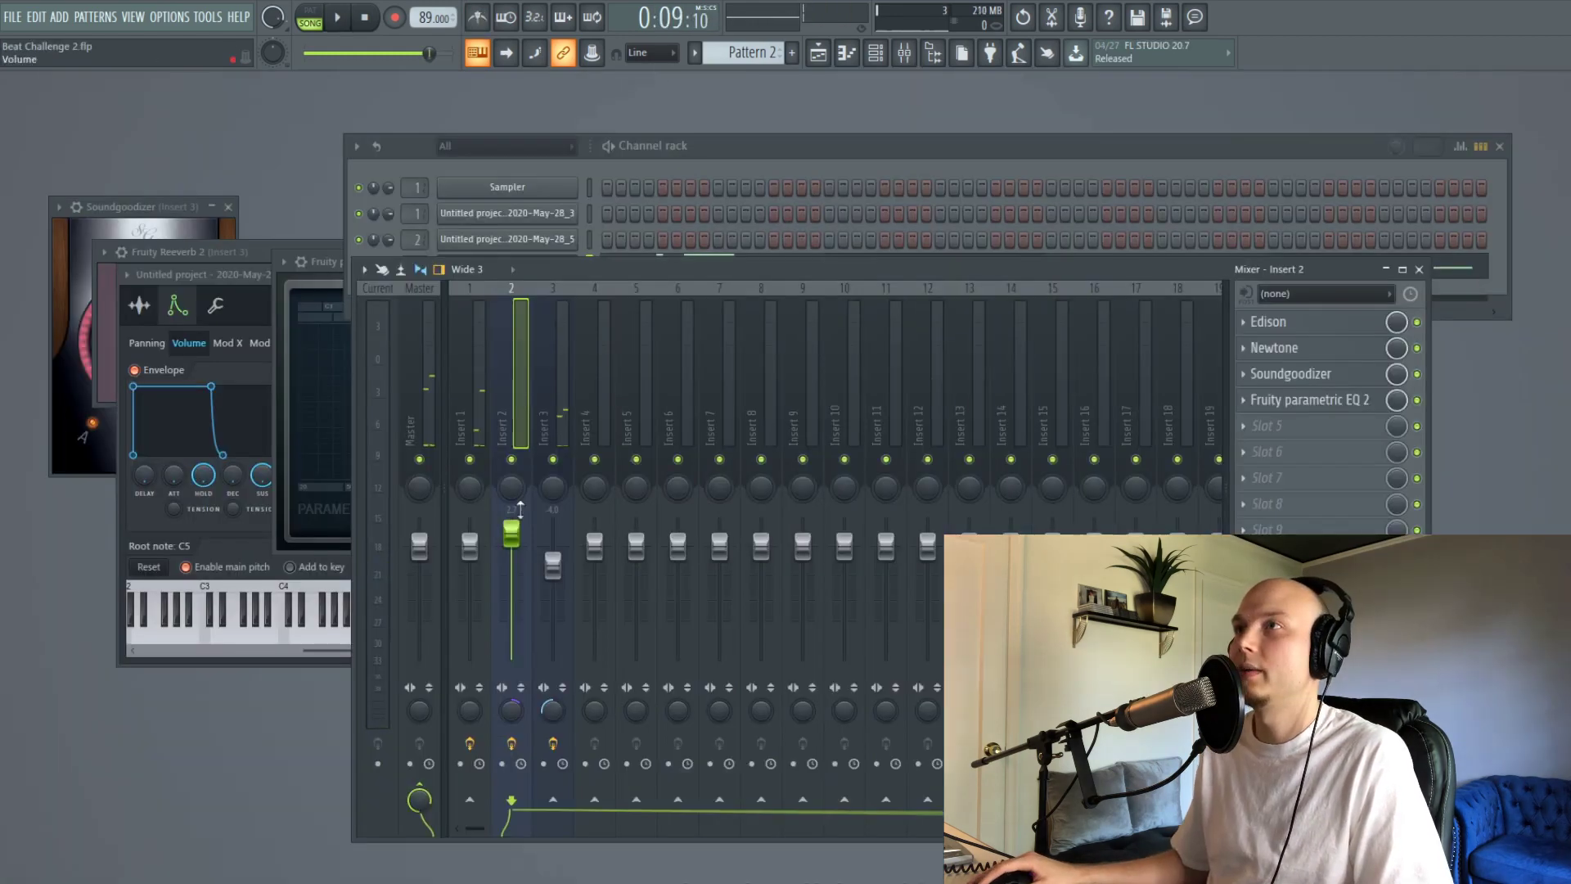
- Move the mixer selection from Insert 2 to Insert 4
key(Right)
key(Right)
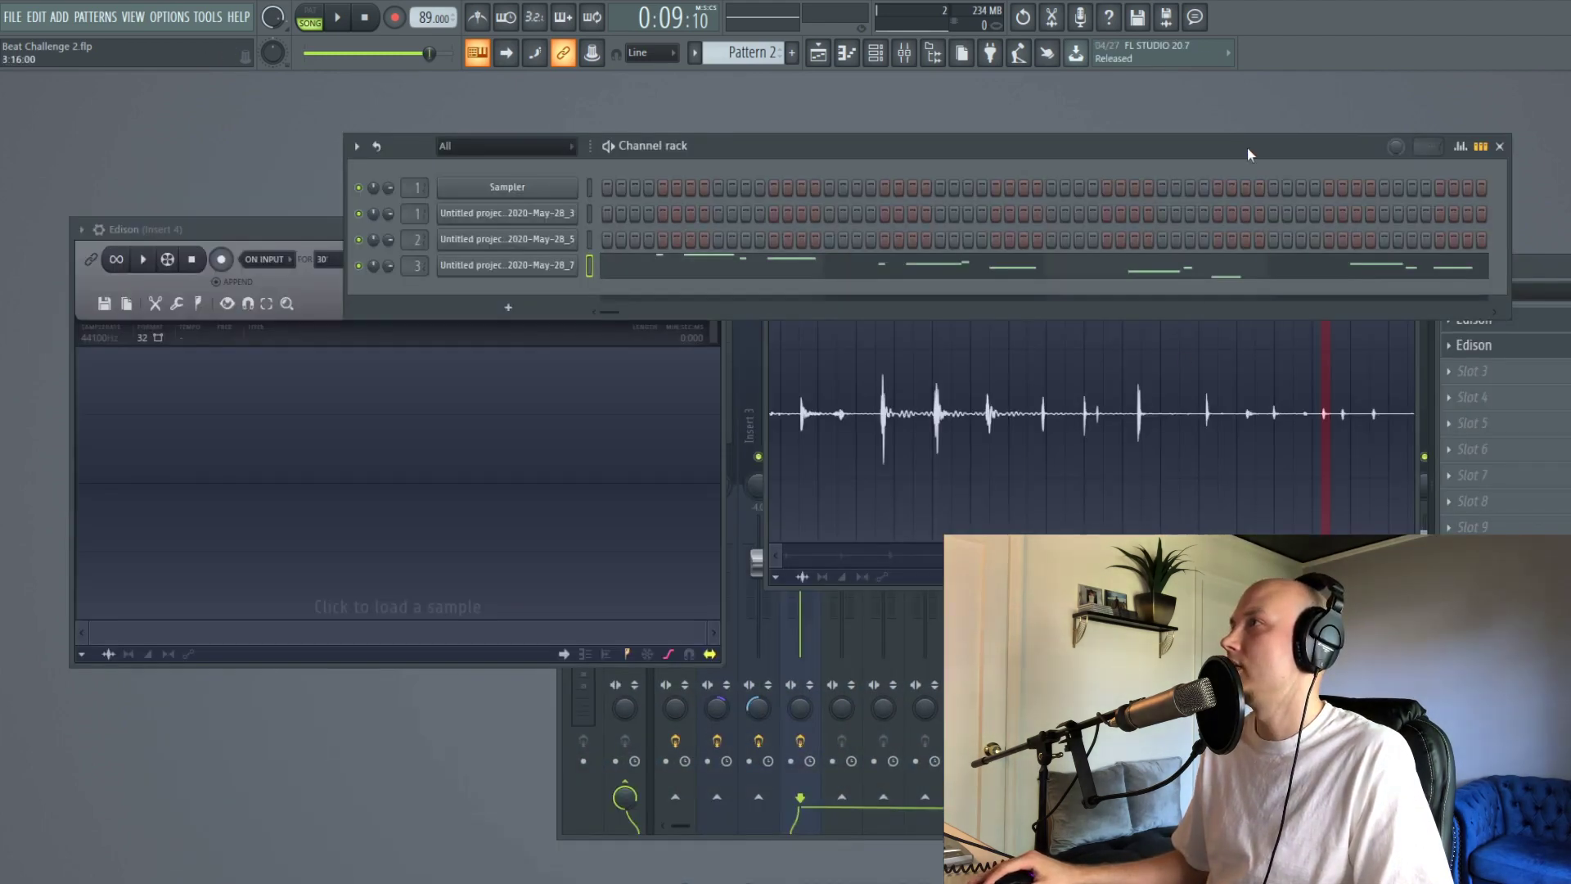
- Move Edison below the channel rack, add the selected recording as a new channel, open its settings and enable Normalize
drag(1248, 150, 1236, 432)
drag(1391, 505, 499, 369)
click(502, 364)
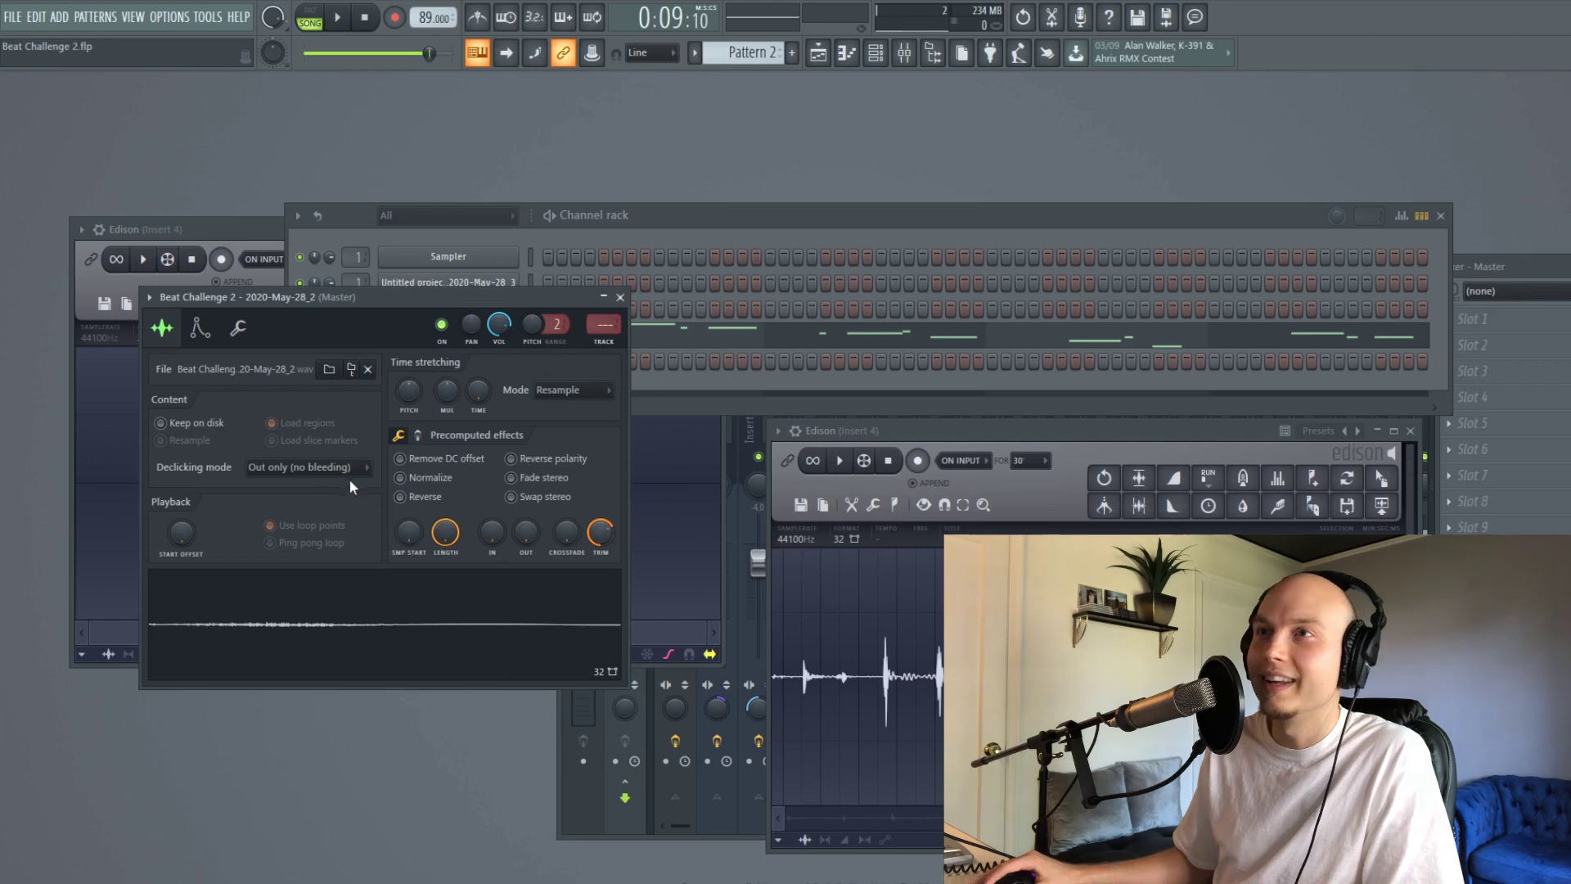
click(400, 478)
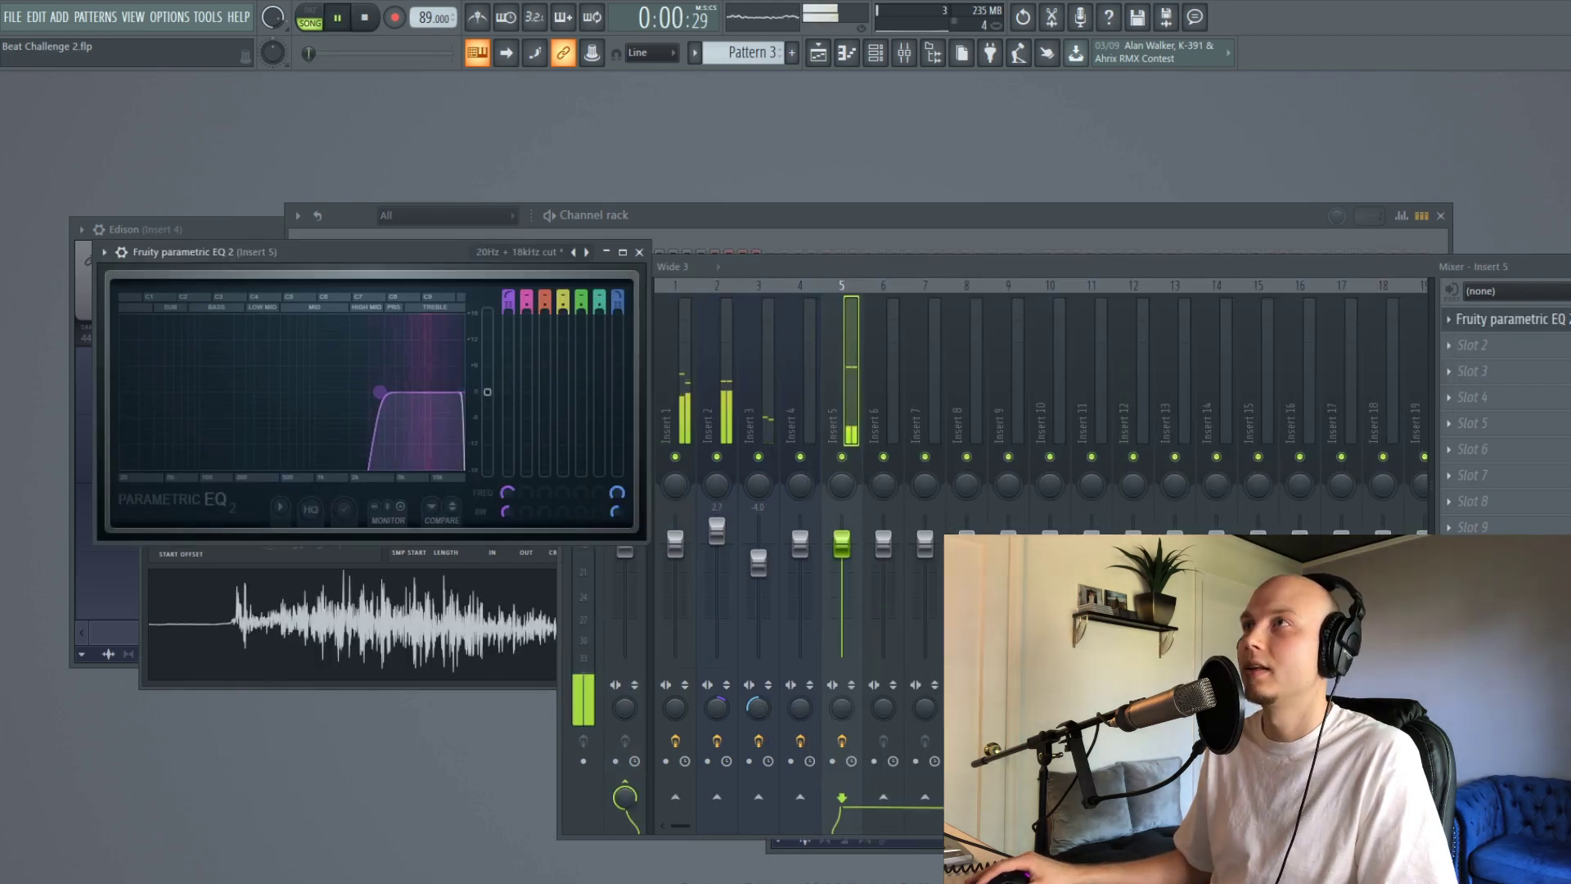
- Close the parametric EQ, open the mixer track 5 channel's piano roll and vary the velocities of its Pattern 3 notes
click(639, 252)
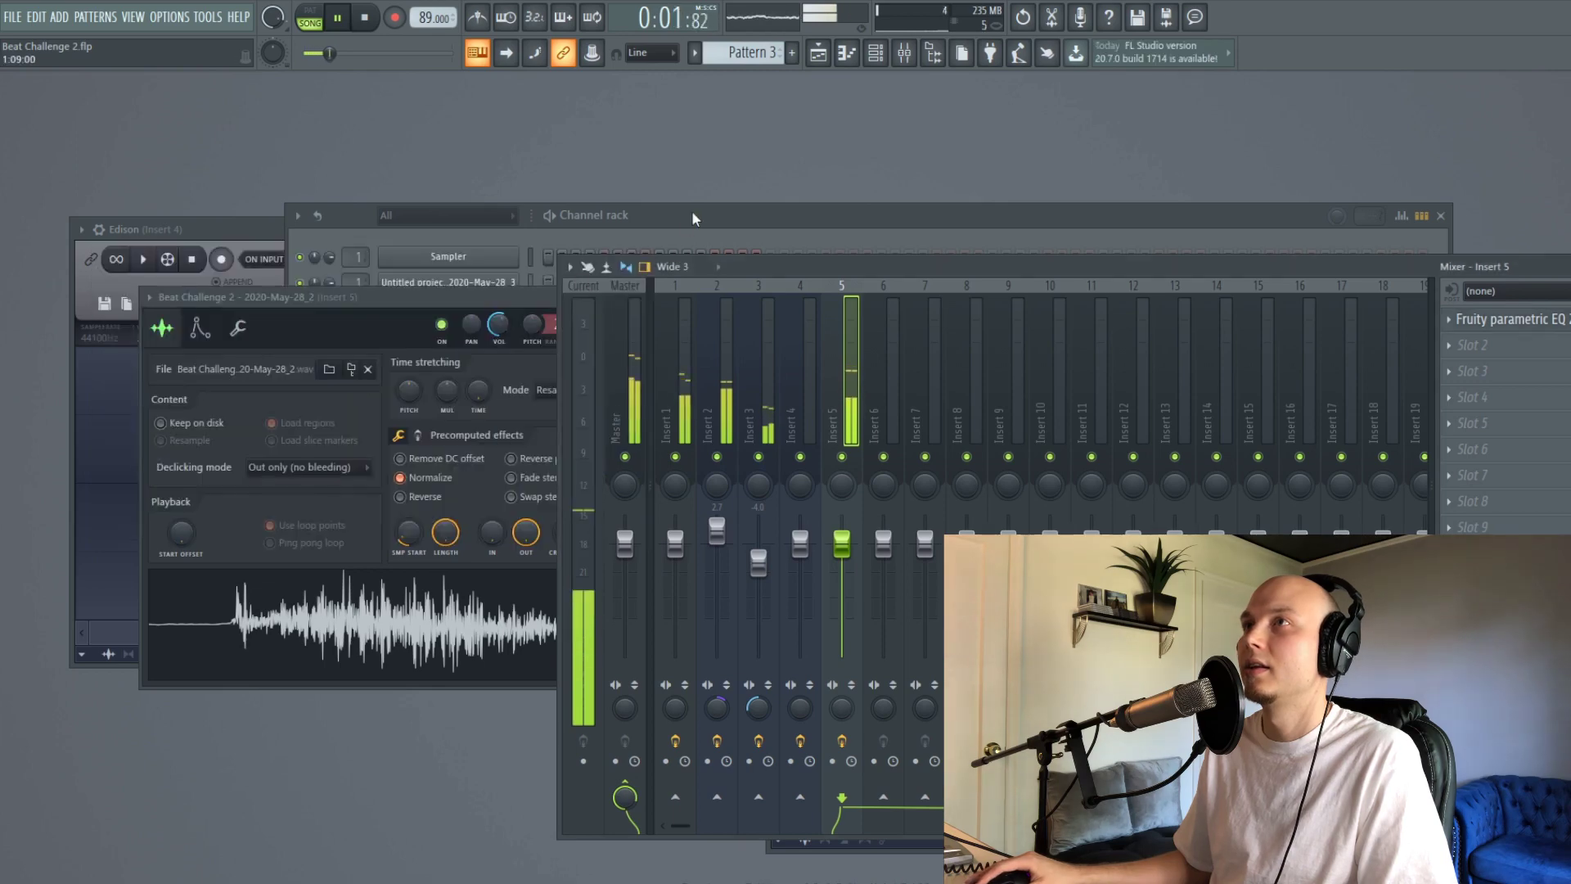
click(555, 277)
right_click(508, 361)
click(550, 365)
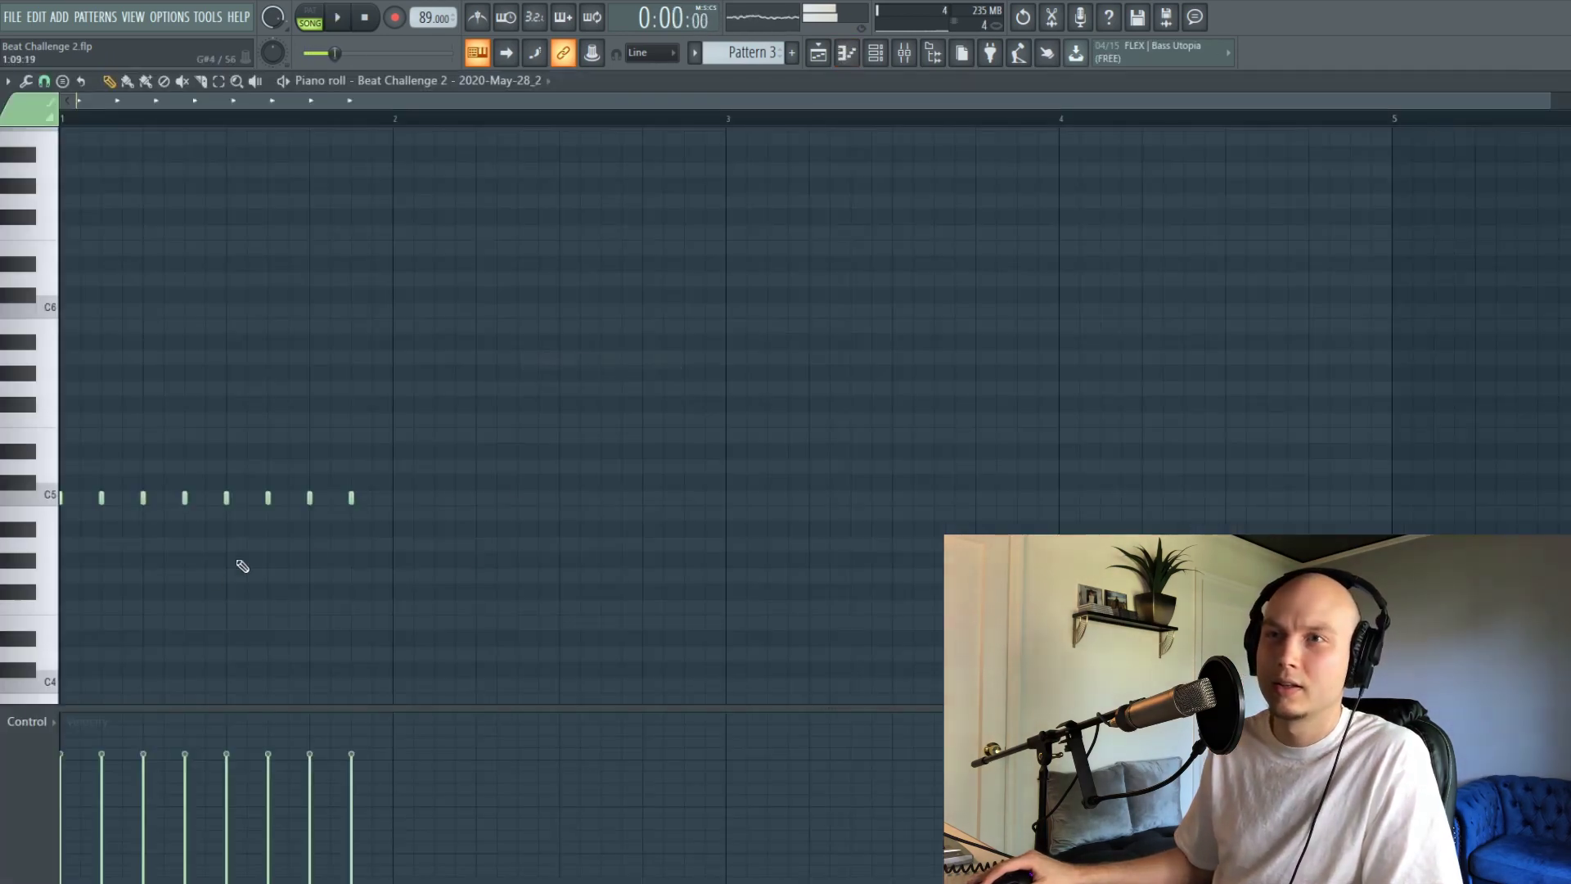
mouse_move(128, 783)
mouse_down()
mouse_move(186, 821)
mouse_move(257, 765)
mouse_move(280, 832)
mouse_move(312, 764)
mouse_move(347, 807)
mouse_up()
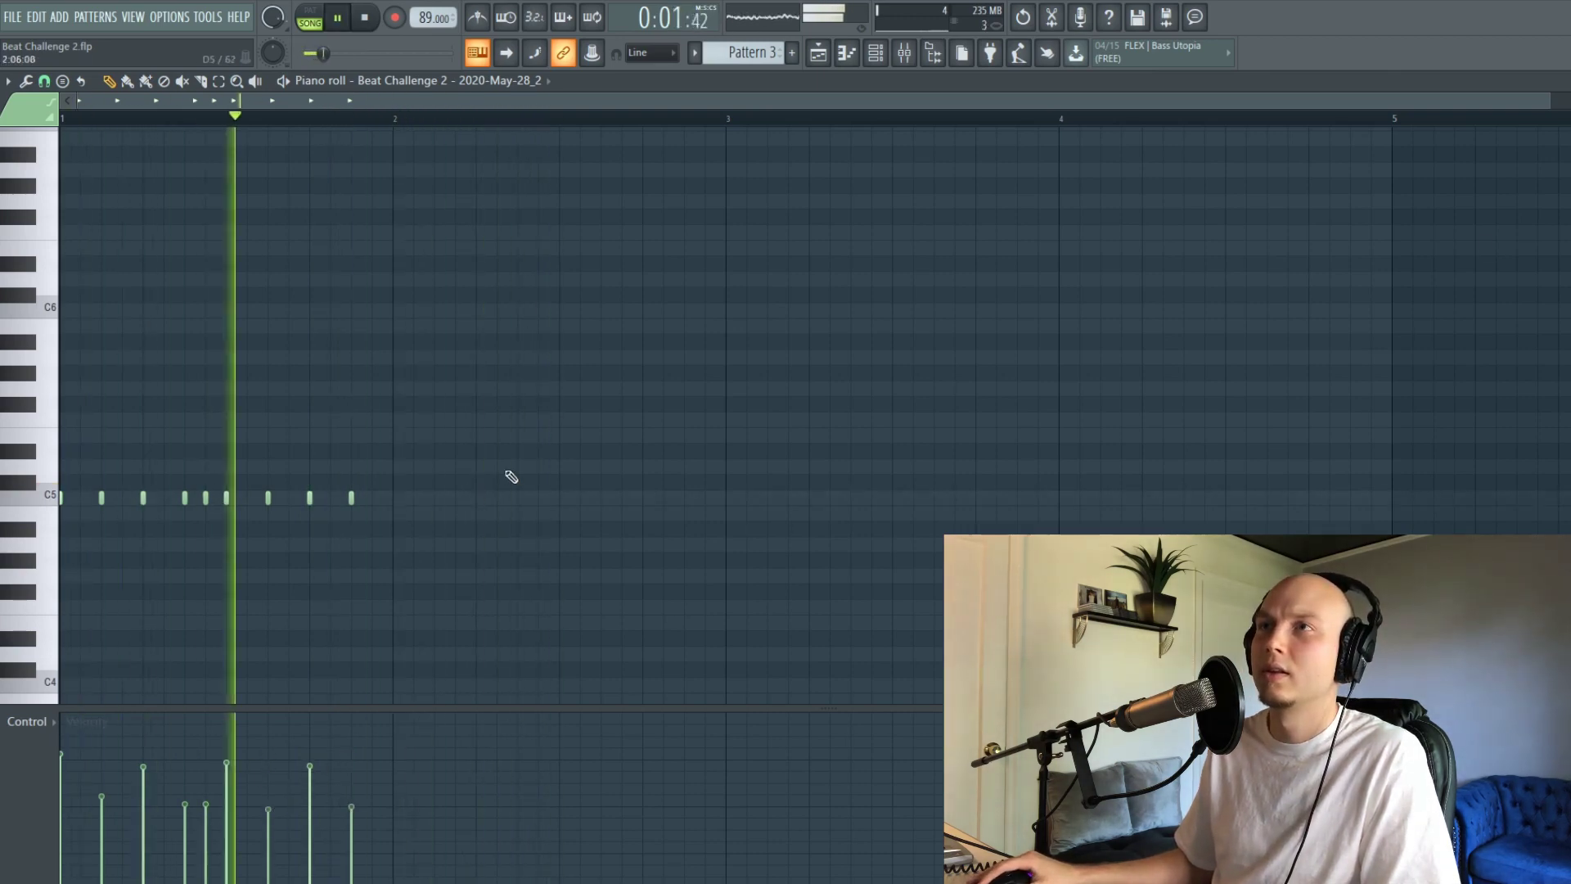
- Stop playback, lay copies of Pattern 3 end to end on playlist Track 3 and create Pattern 4
key(space)
key(F5)
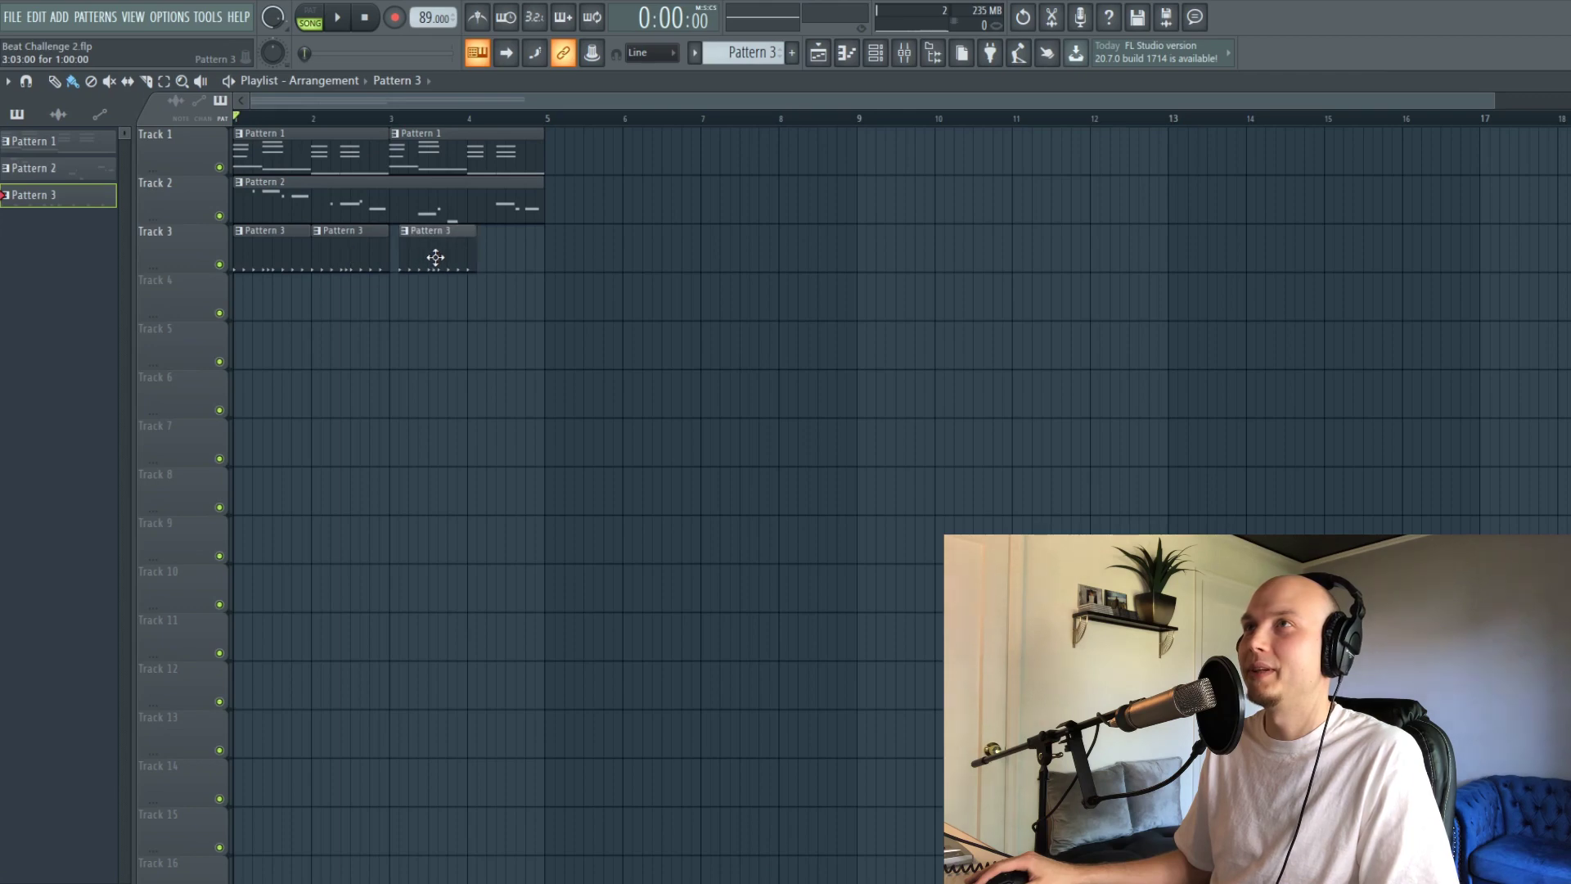
key(F4)
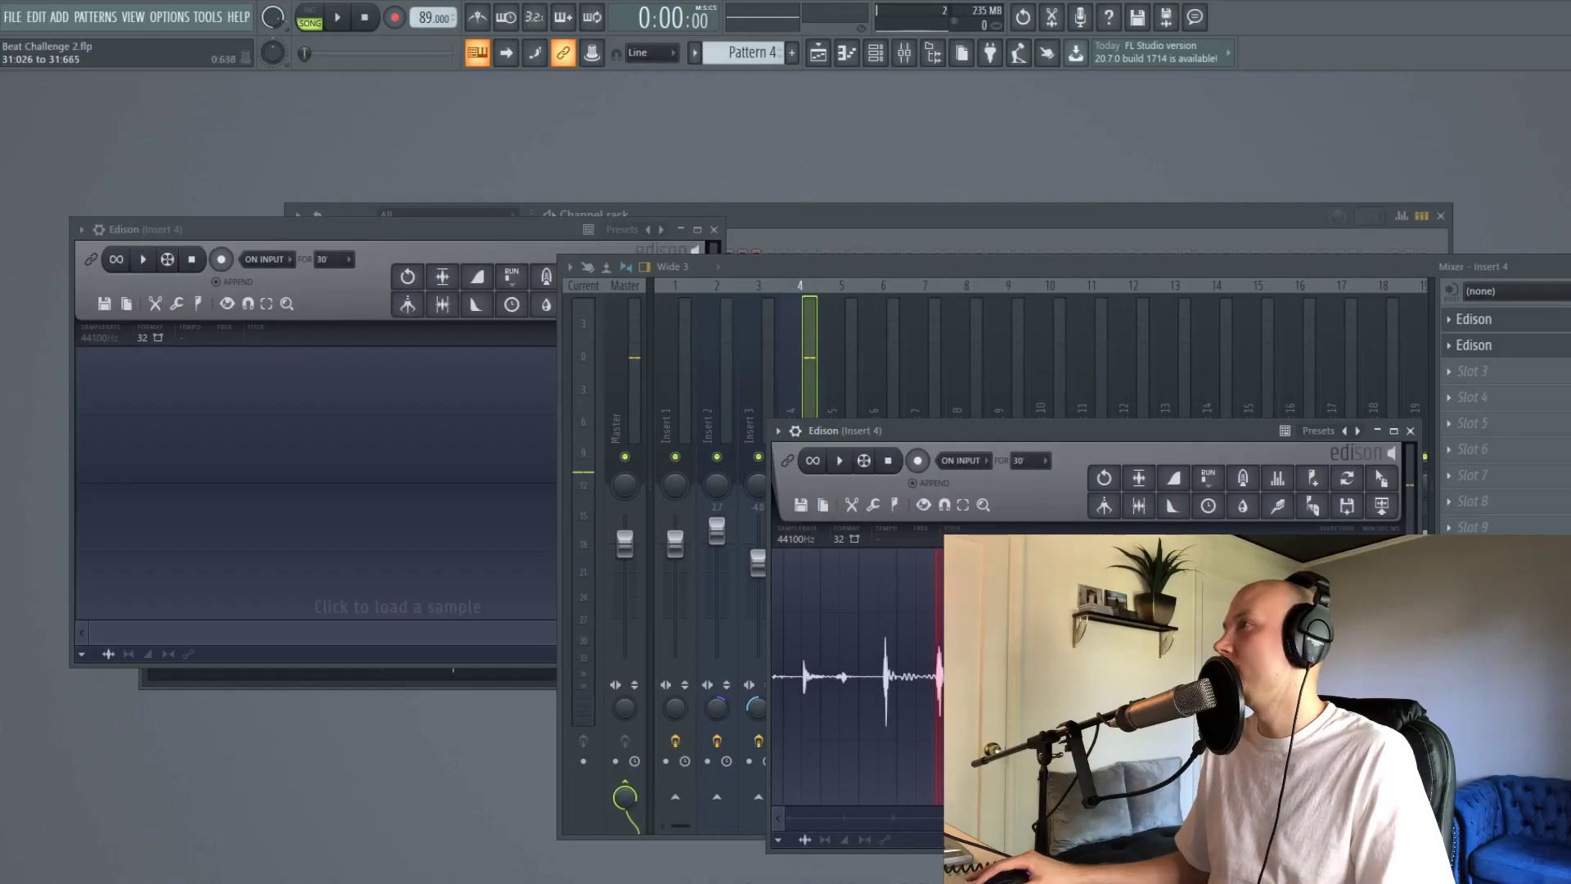
- Add the sound selected in Edison as a new channel at the end of the rack and route it to mixer track 6
drag(1384, 483, 520, 270)
key(alt+Down)
key(alt+Down)
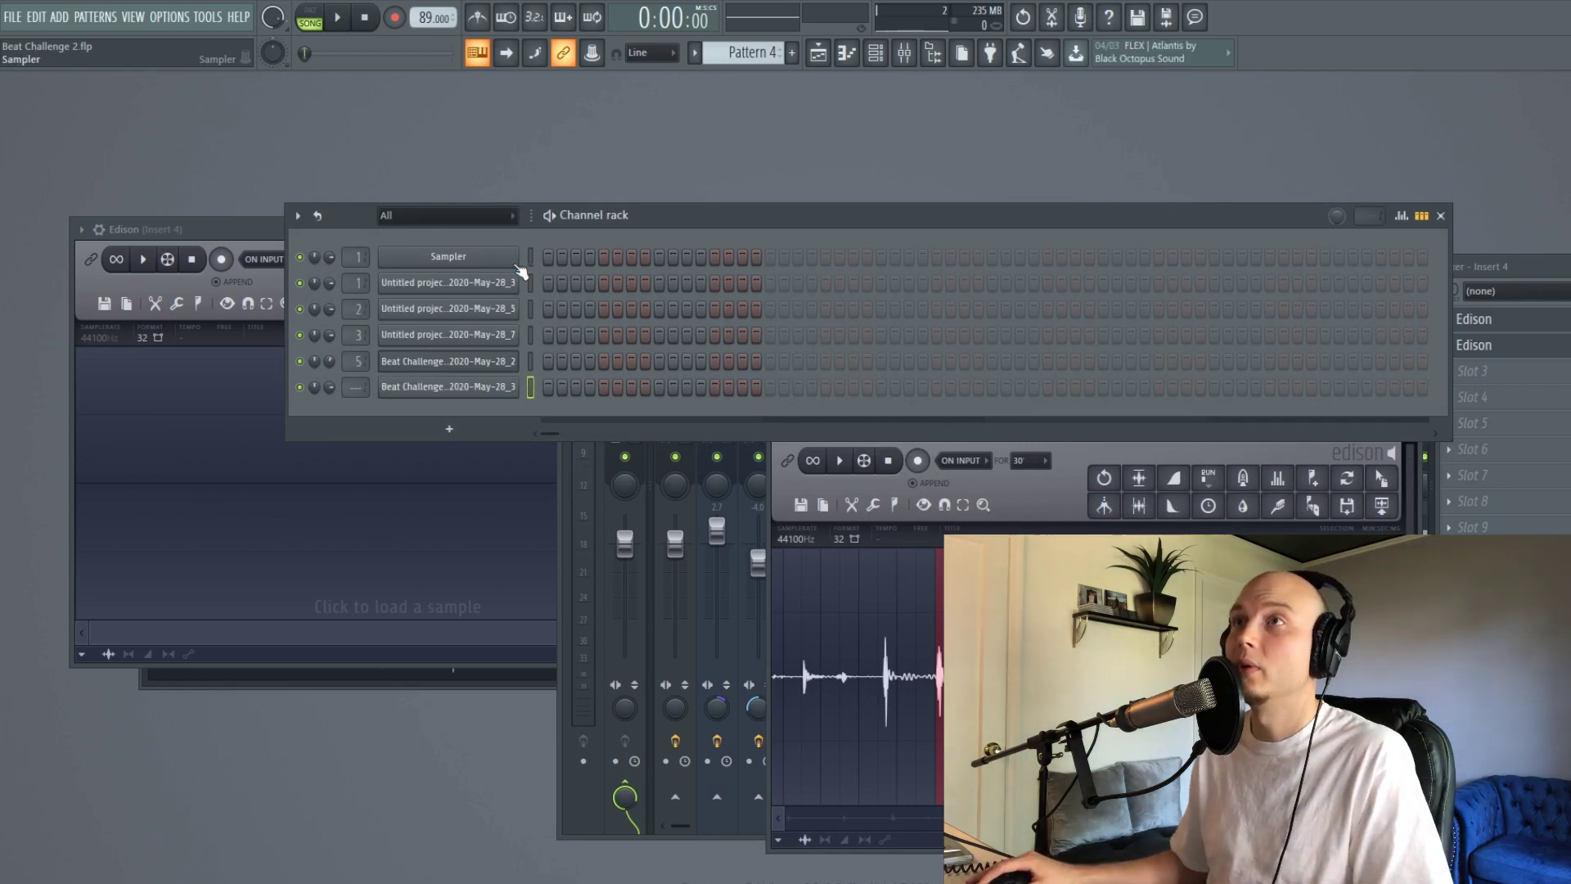
double_click(358, 384)
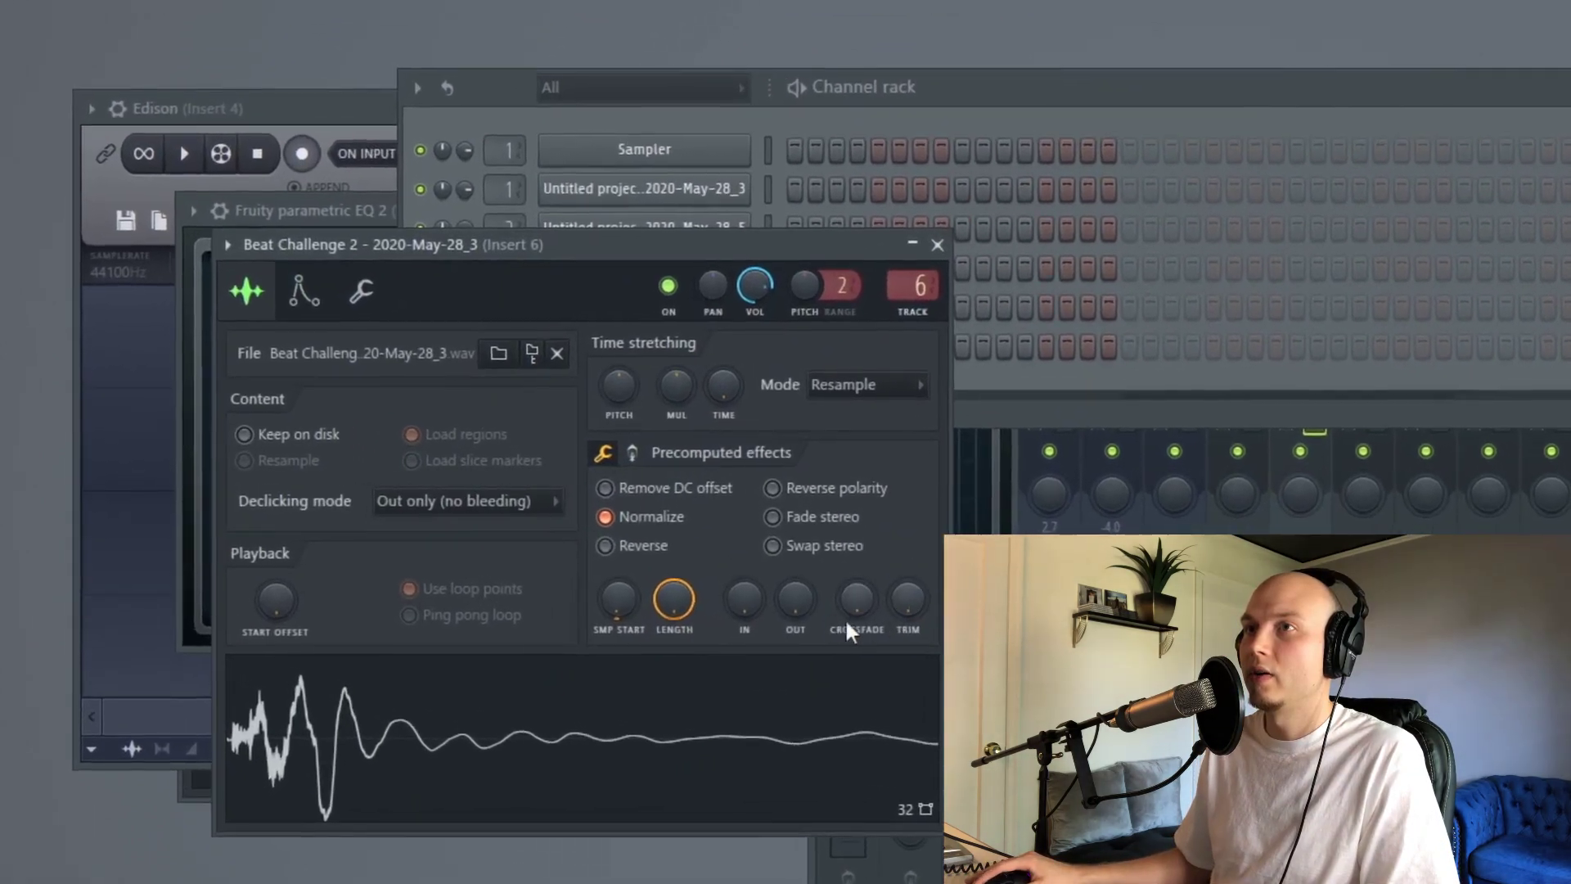
- Lengthen the sample's fade-out, lower its pitch slightly and place its hits on steps 5 and 13 of Pattern 4
drag(794, 599, 794, 577)
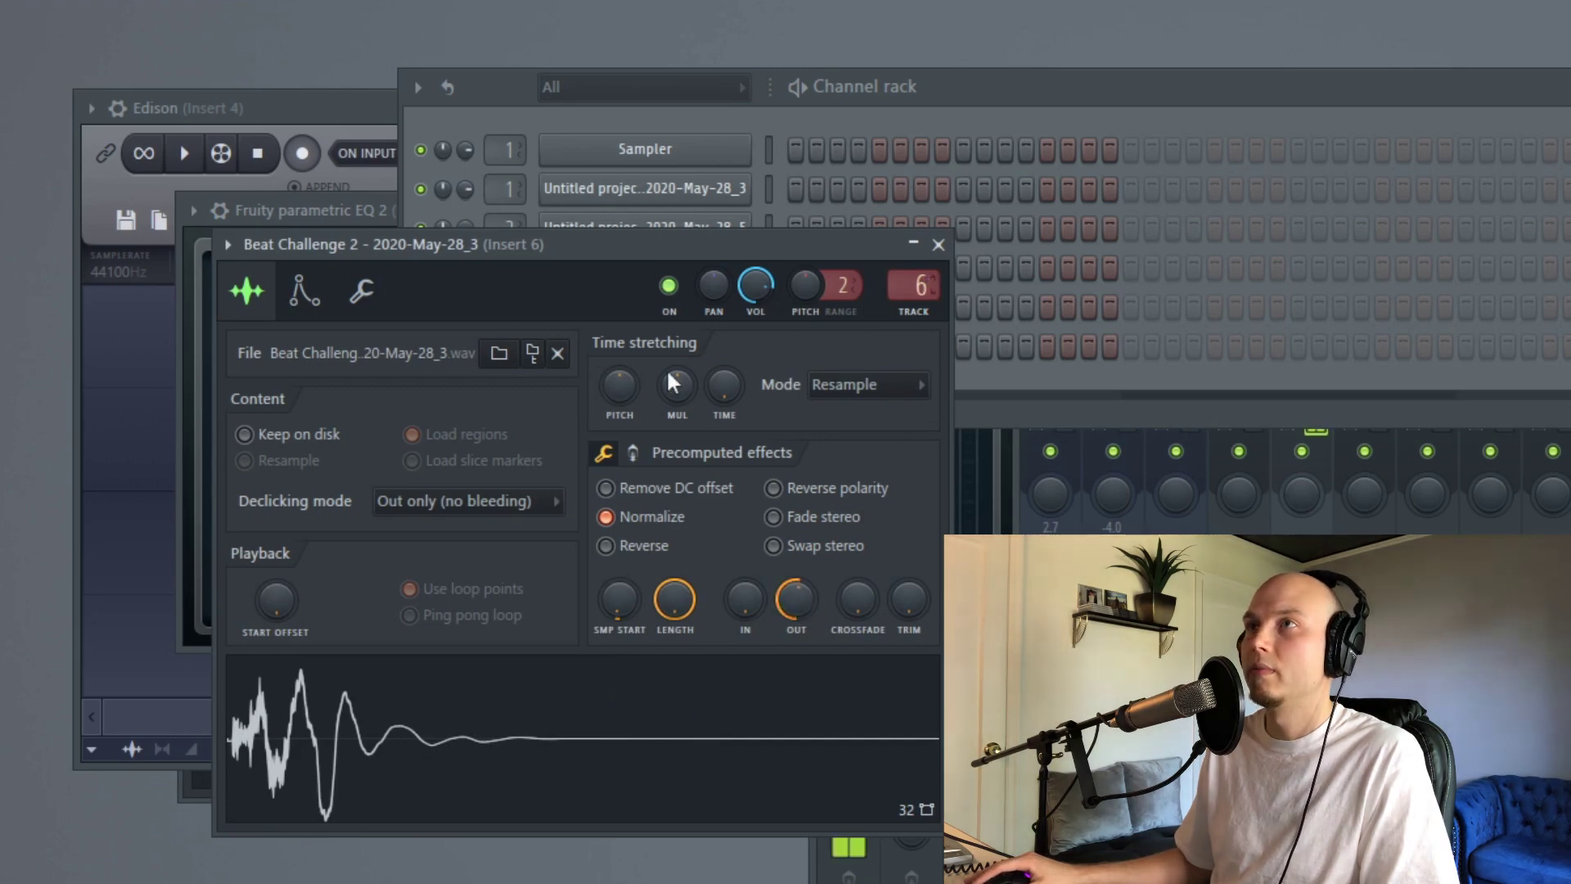
mouse_move(620, 385)
mouse_down()
mouse_move(598, 419)
mouse_move(624, 397)
mouse_up()
click(879, 345)
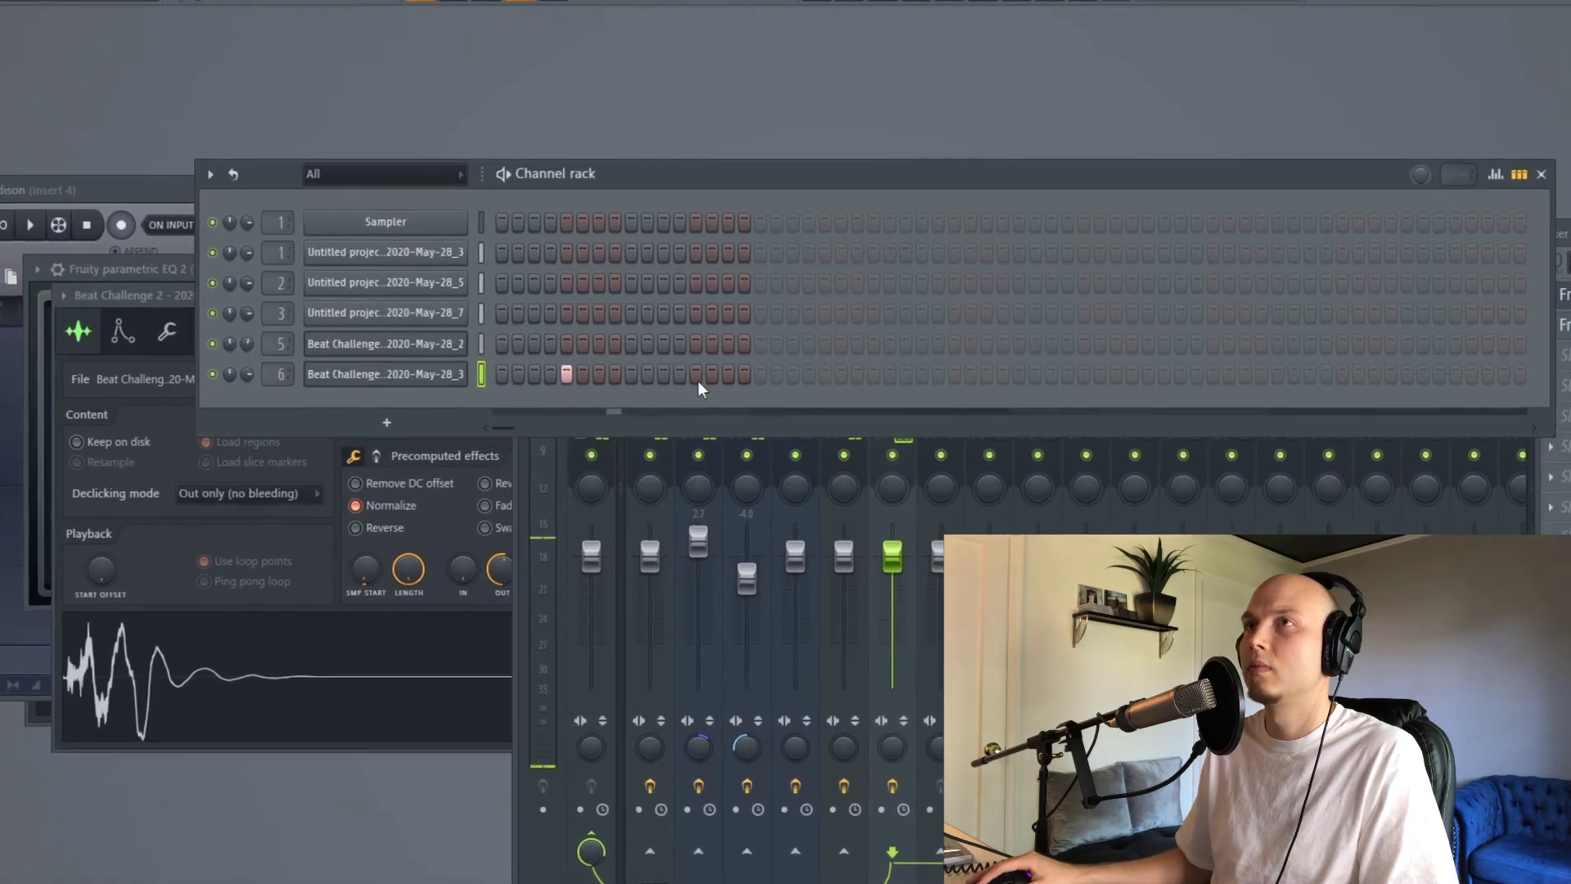
click(696, 374)
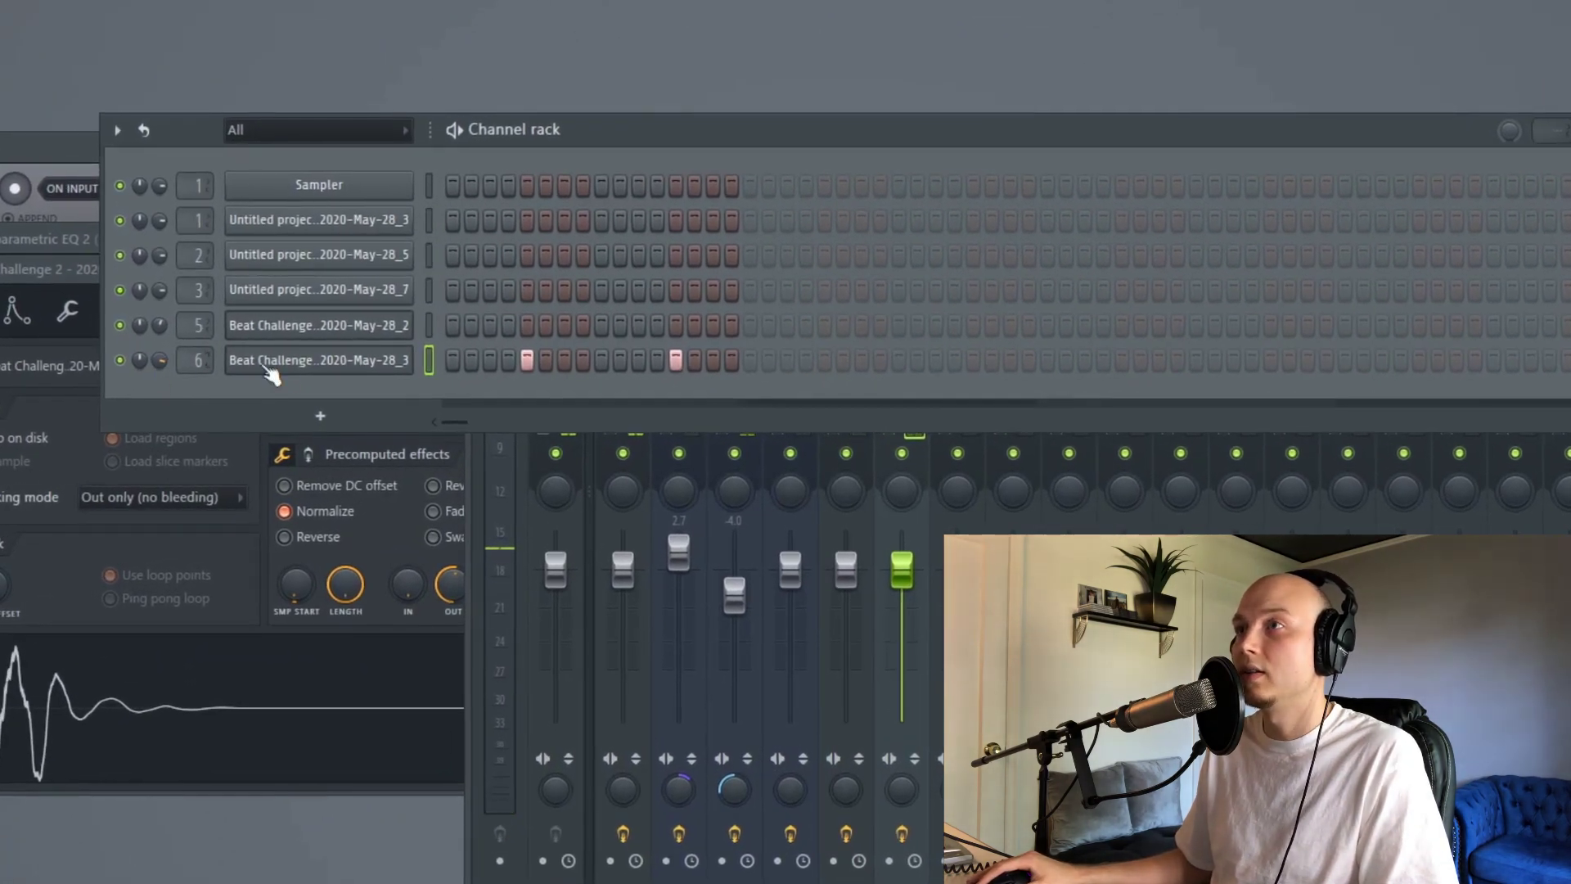
- Clone the mixer track 6 sample channel and give the copy hits on steps 5 and 13 as well
right_click(302, 364)
click(518, 588)
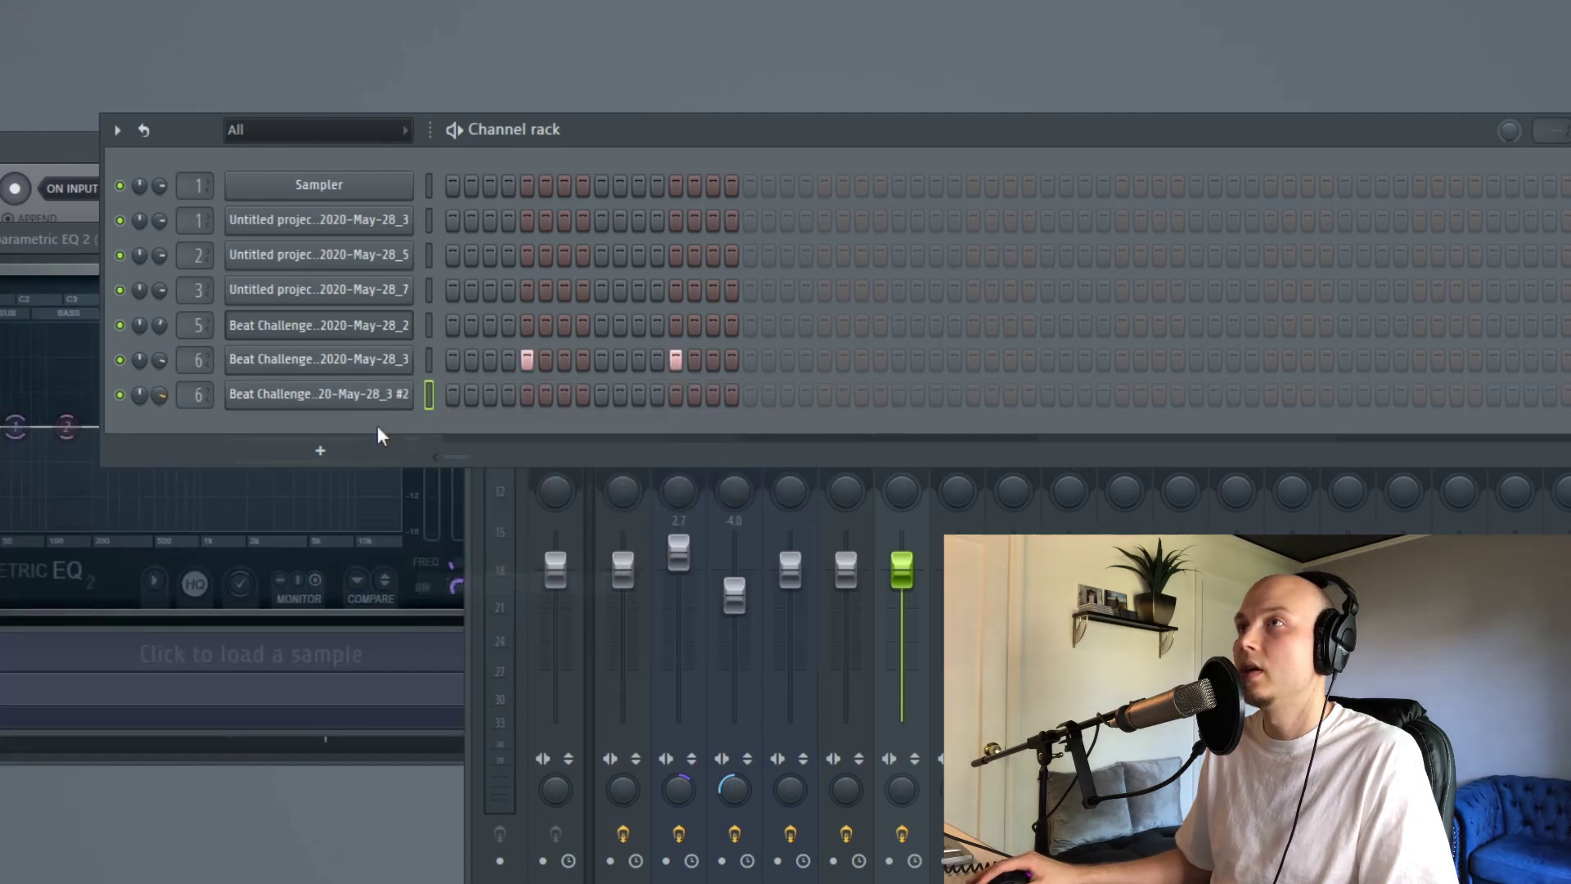
click(366, 394)
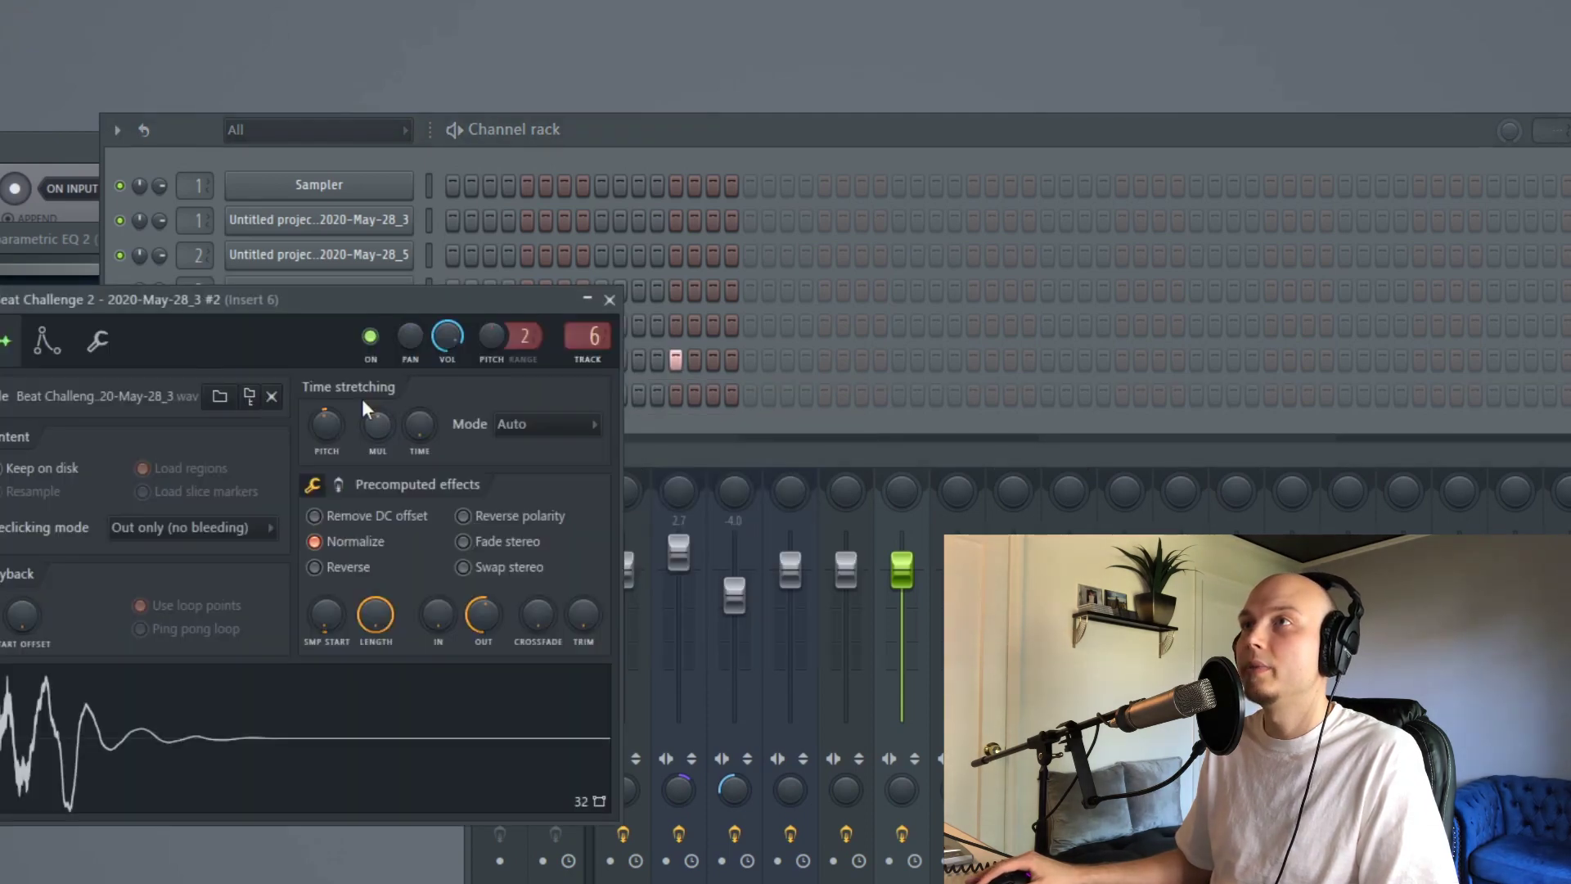
key(Escape)
right_click(420, 390)
click(782, 467)
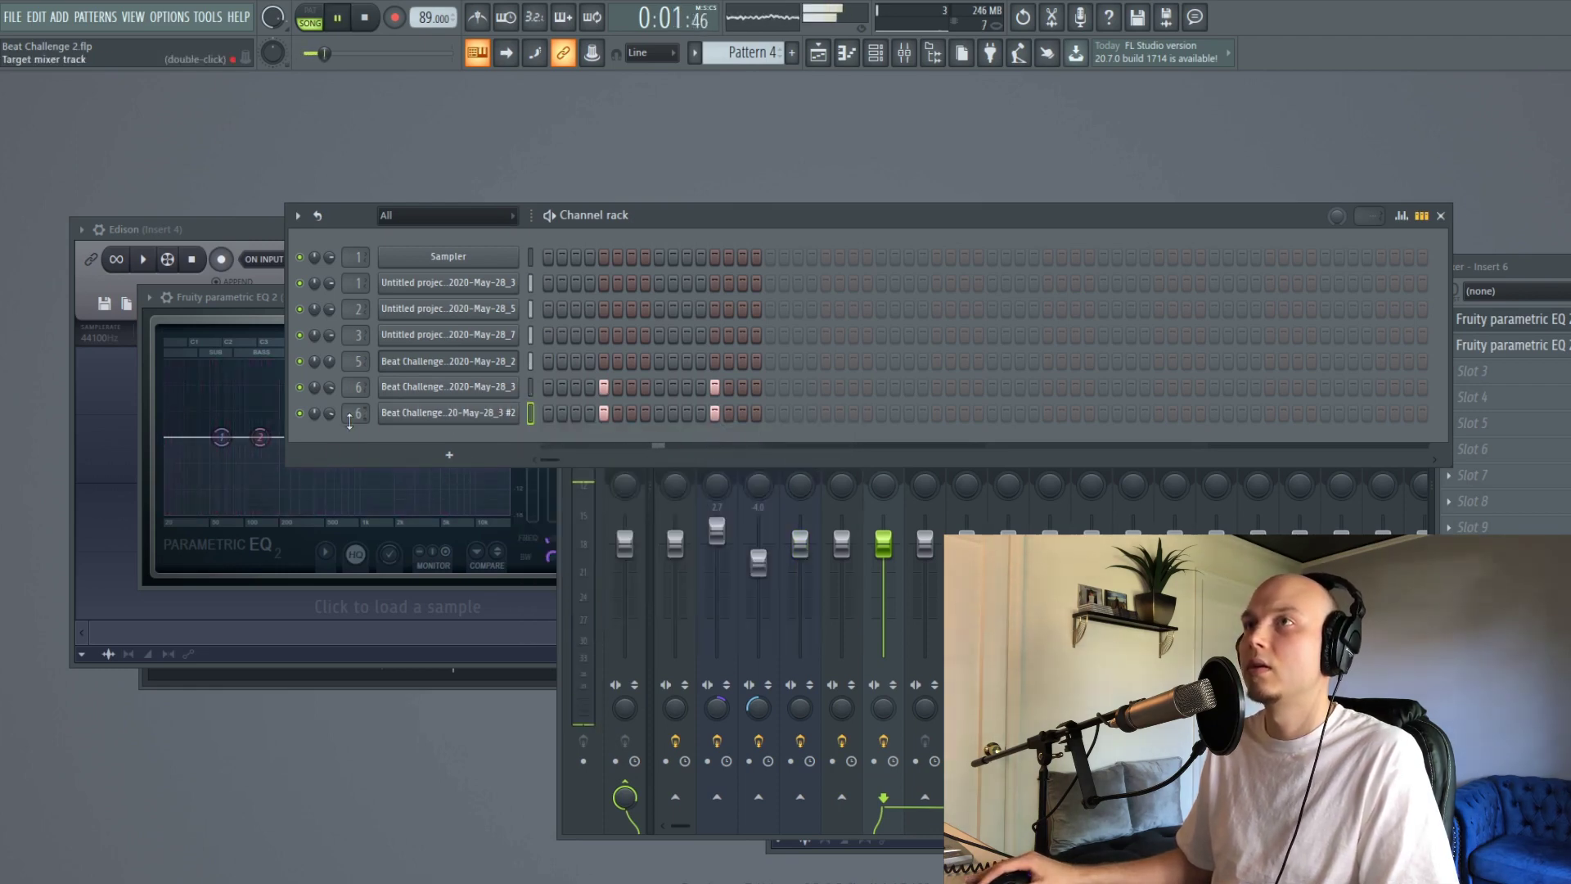
- Stop playback and lay copies of Pattern 4 end to end on playlist Track 4 over the four bars
key(space)
key(F5)
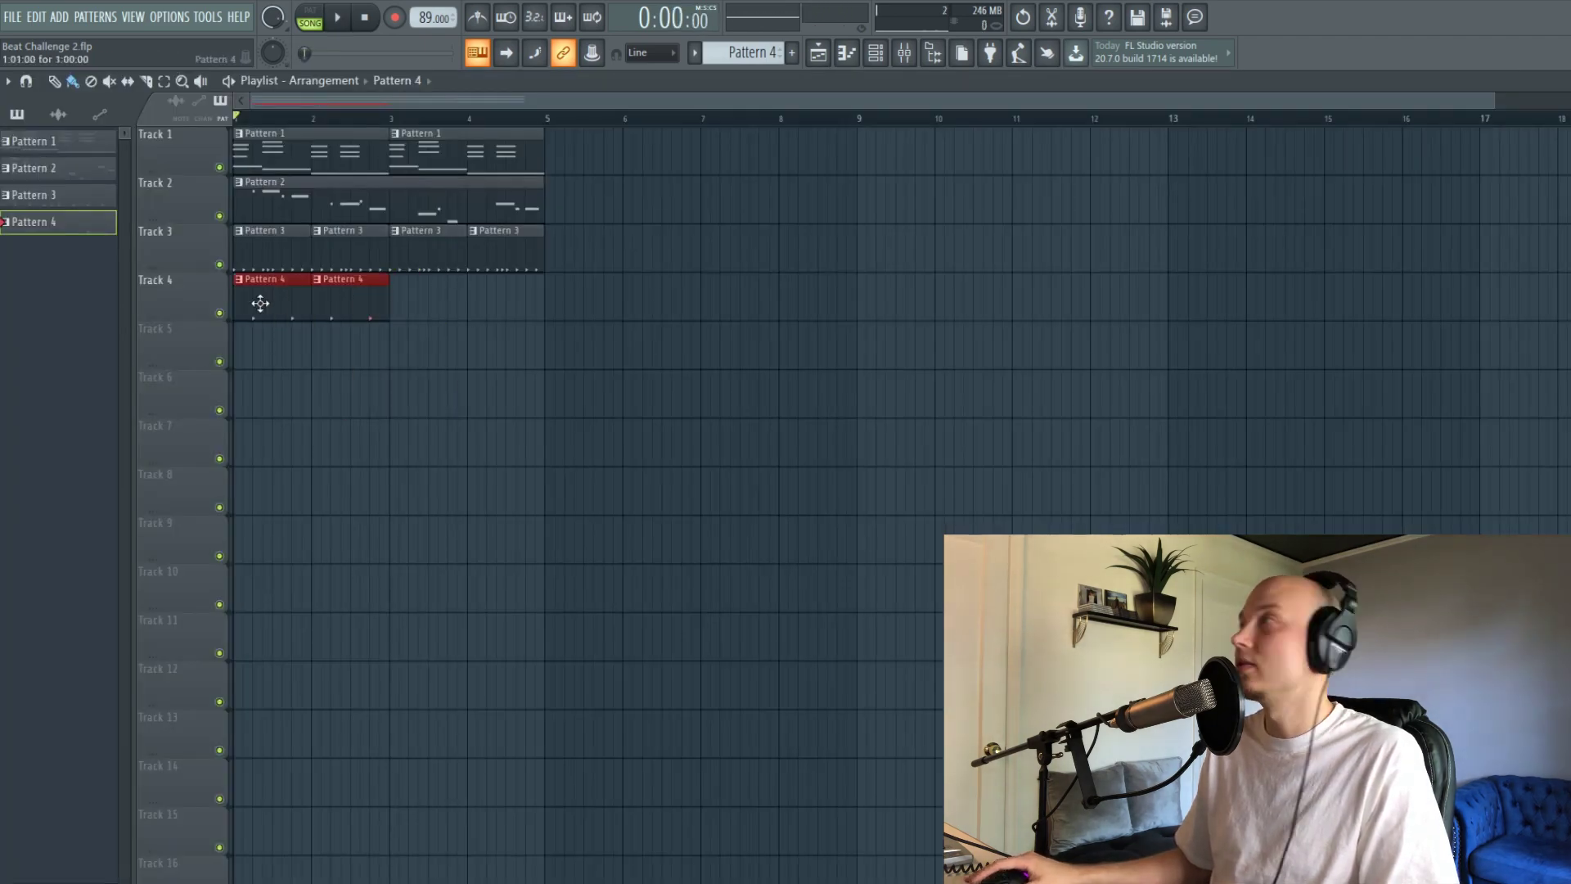
key(F5)
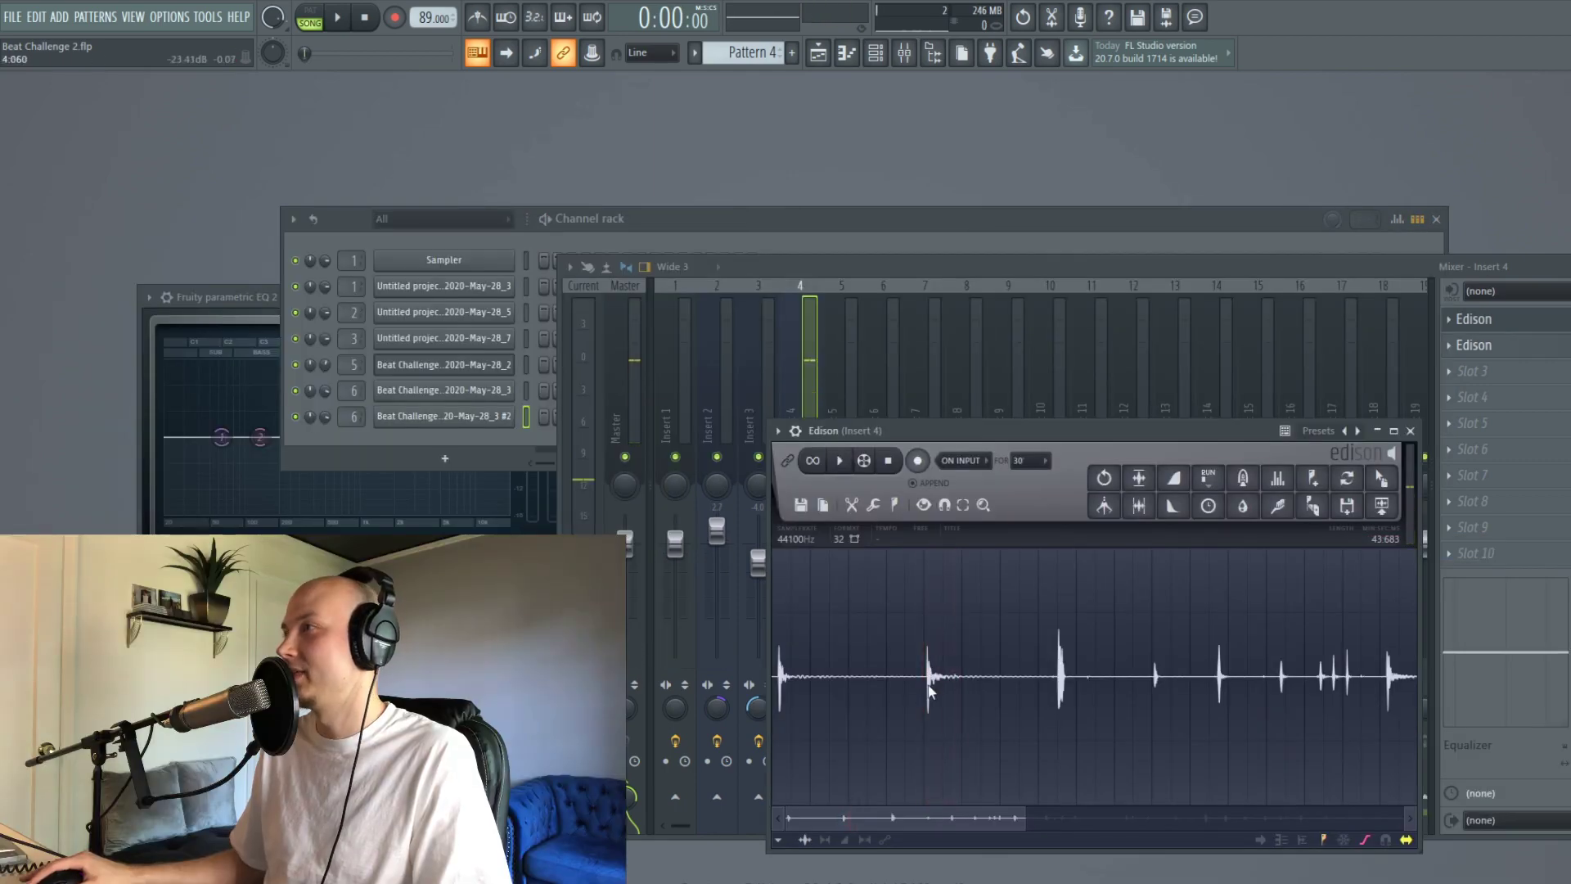
- Select about 1.3 s around the hit near 4 s in Edison, add it as a new channel and normalize it
drag(928, 683, 978, 696)
drag(1383, 486, 501, 450)
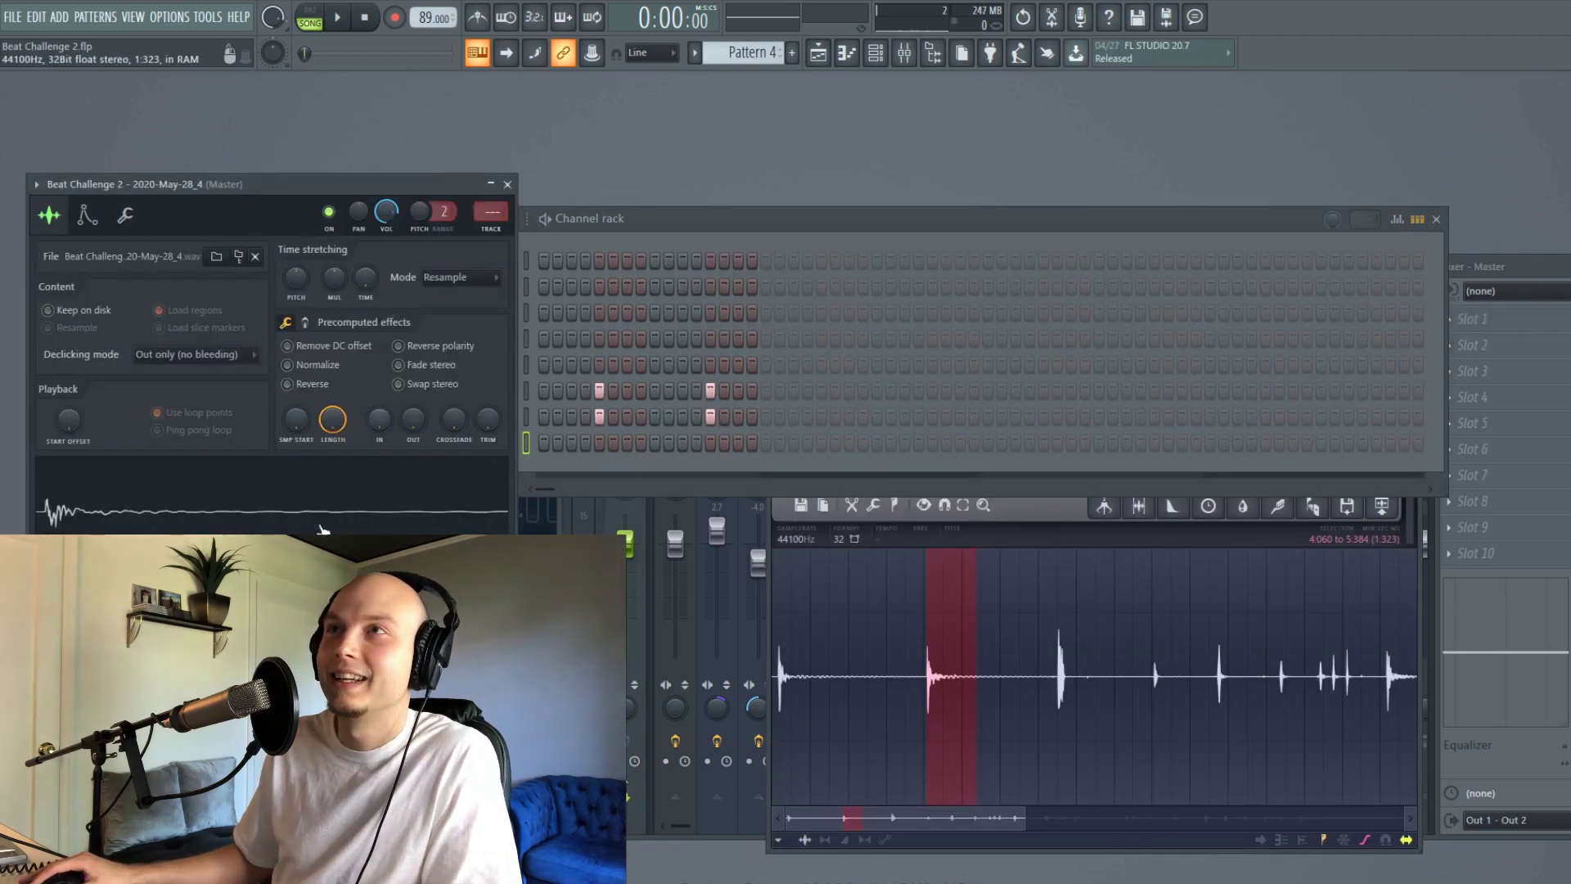
click(287, 364)
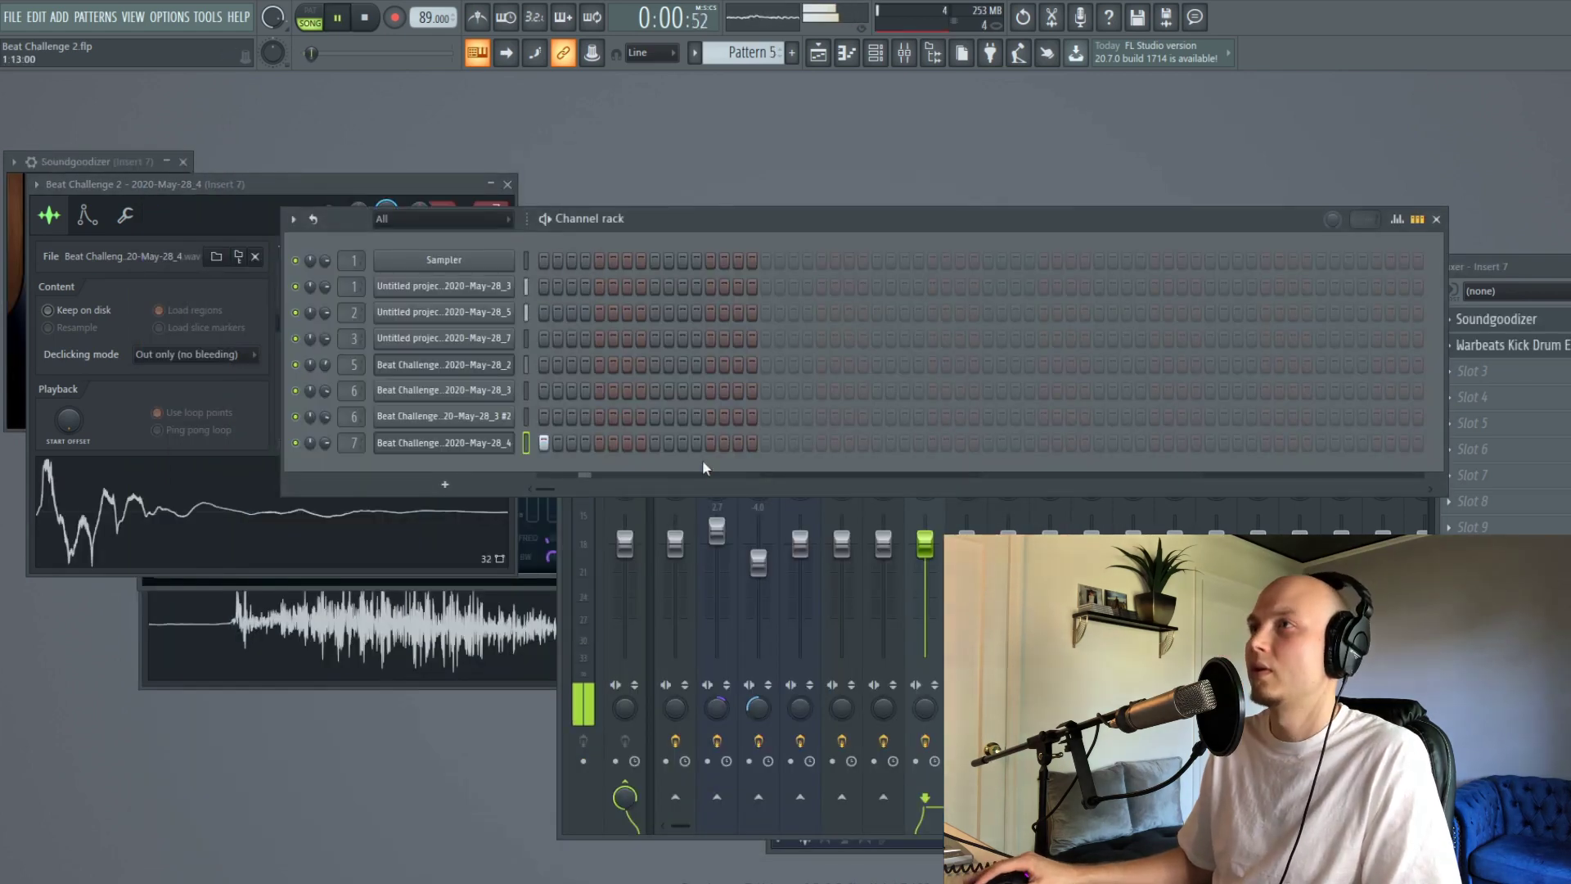
- Add kick hits on steps 7, 15, 17 and 24 of the mixer track 7 channel in Pattern 5
click(627, 443)
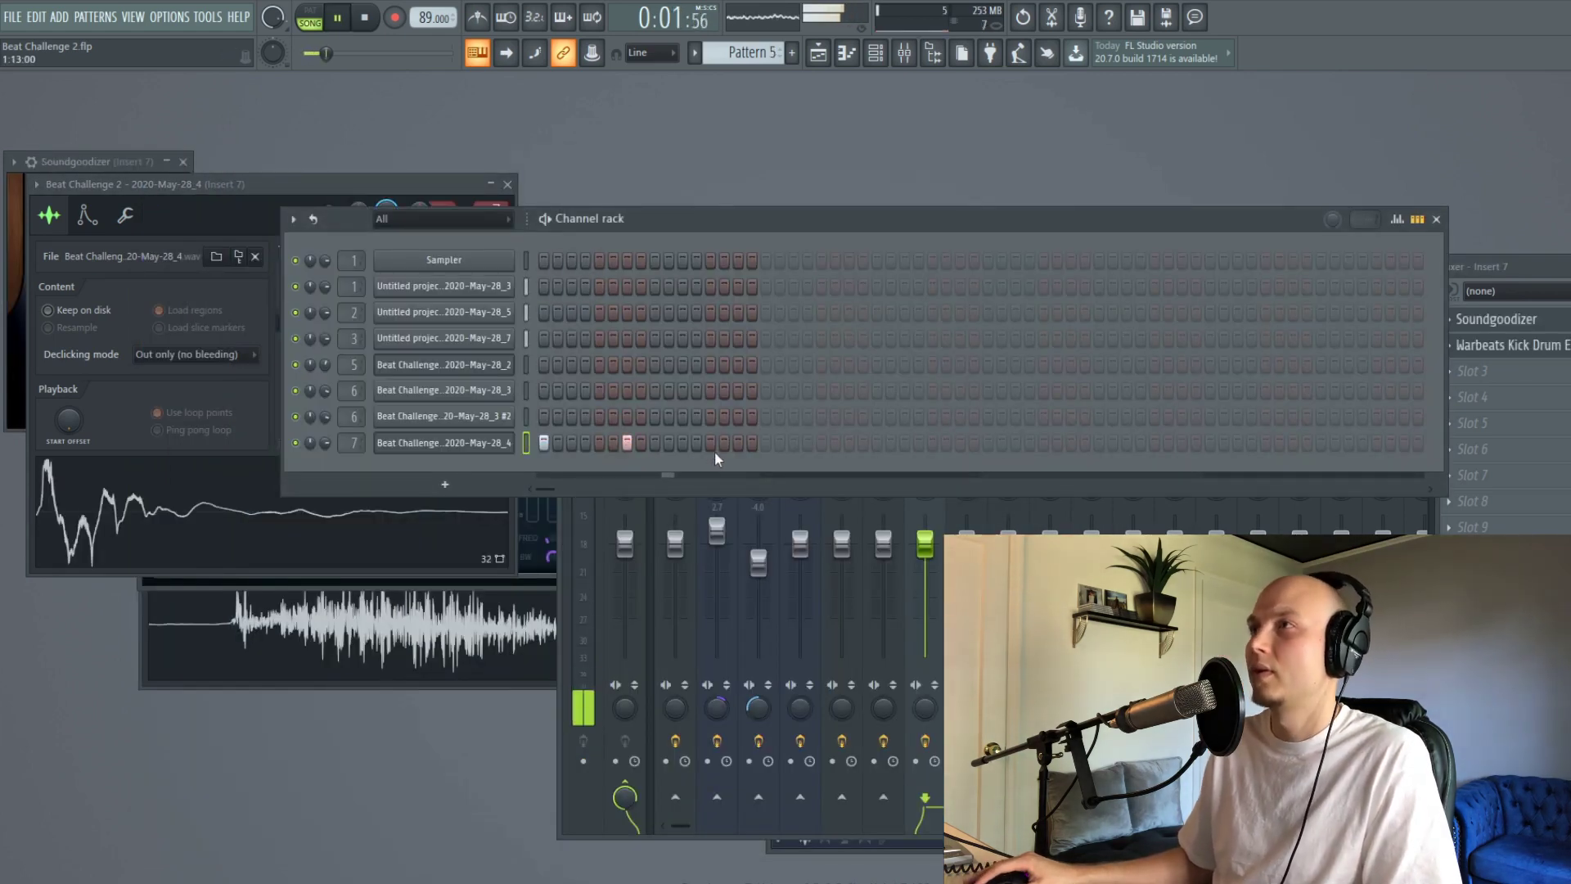
click(738, 443)
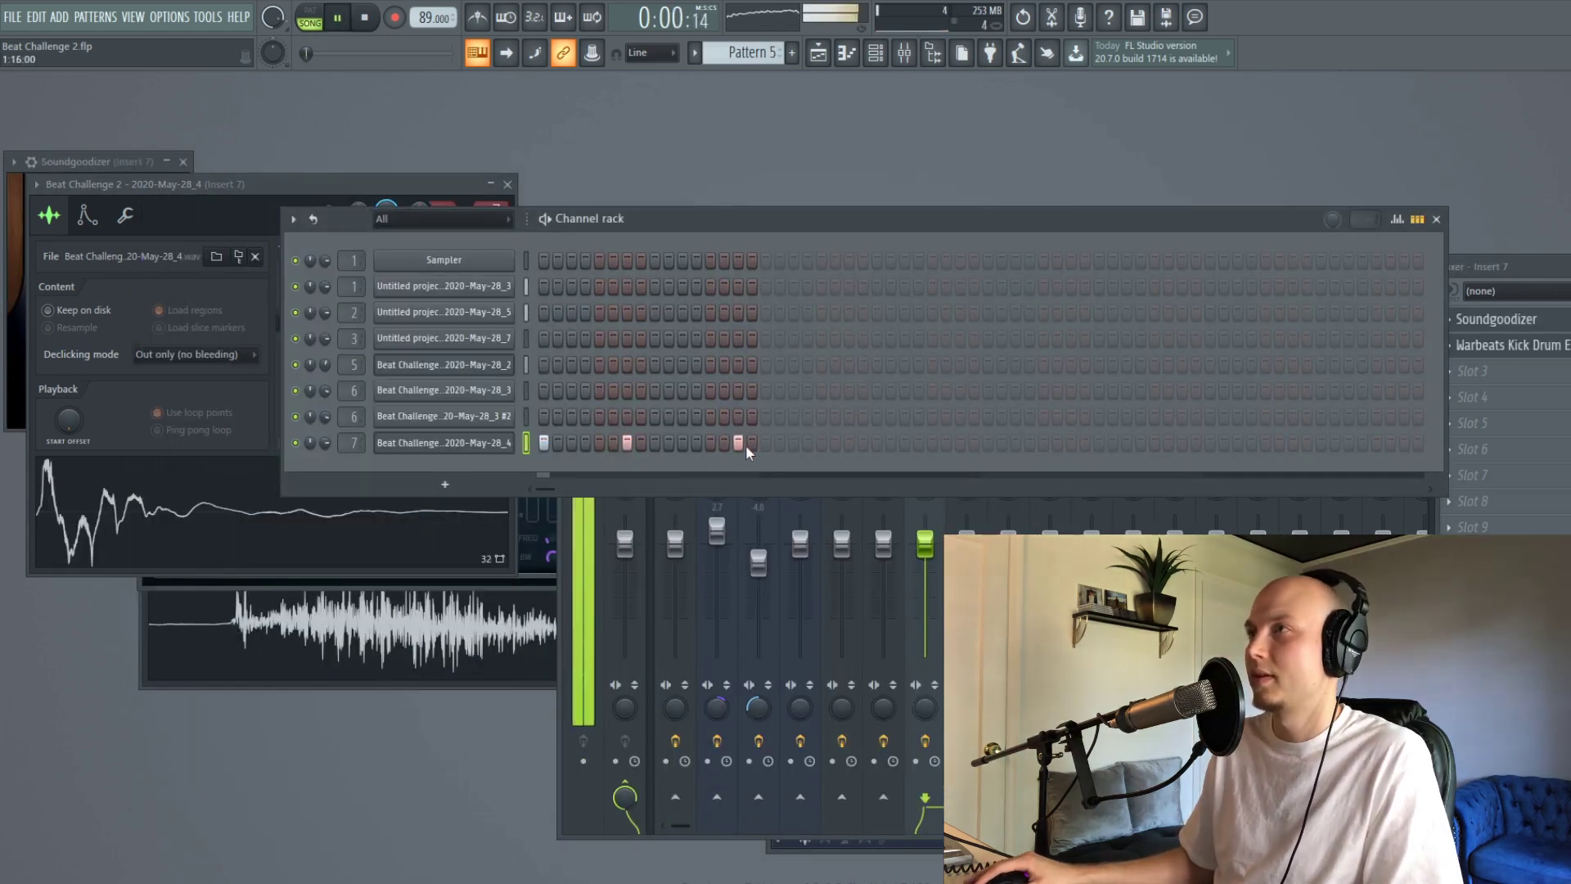
click(766, 443)
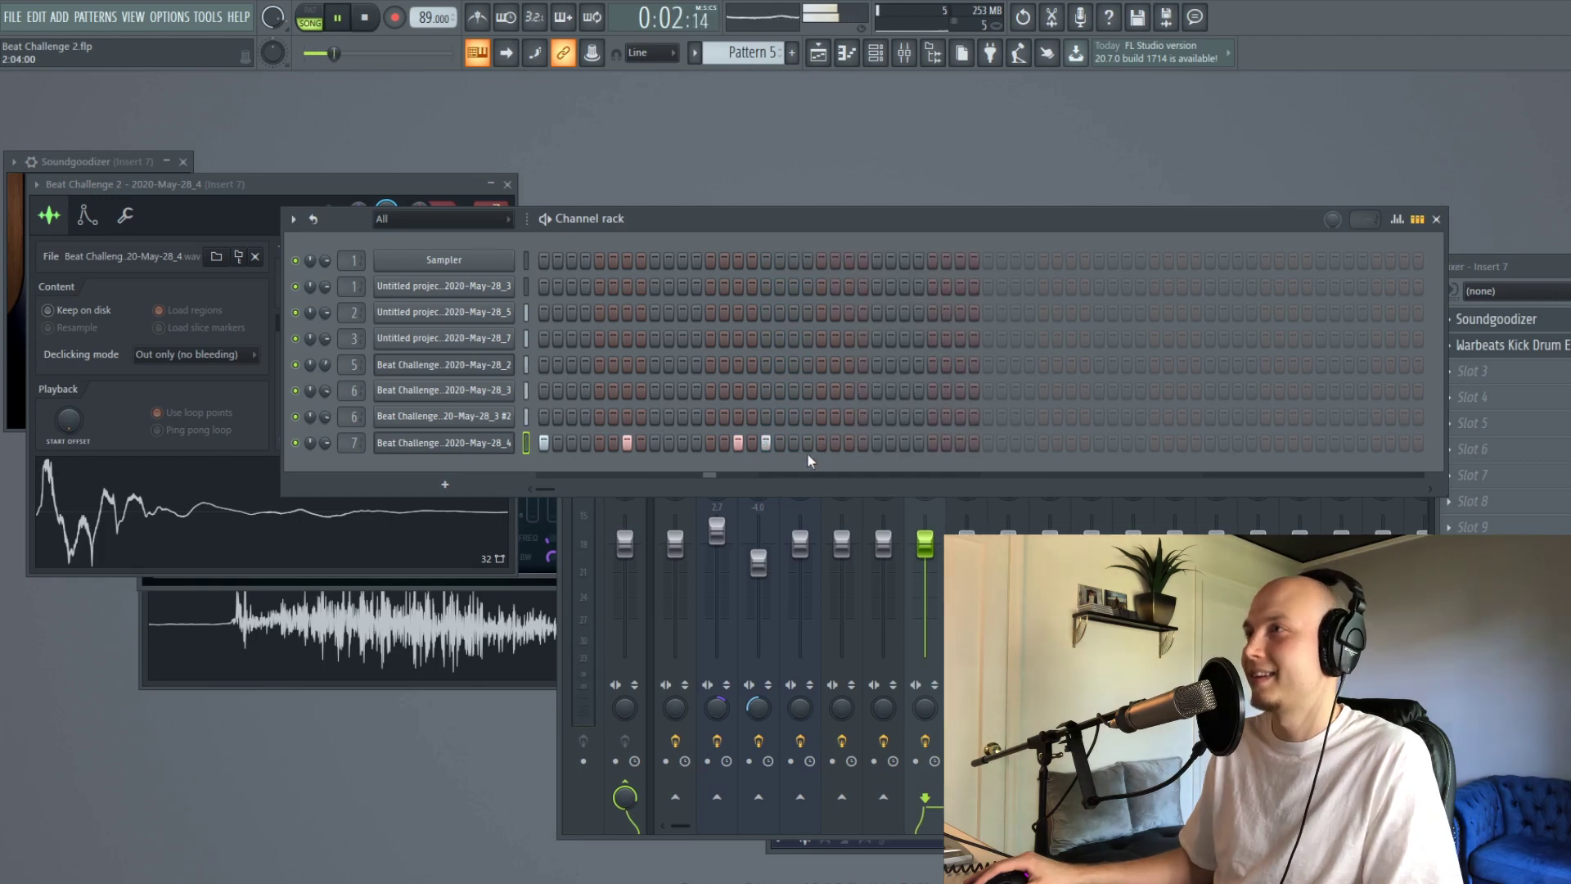
click(863, 442)
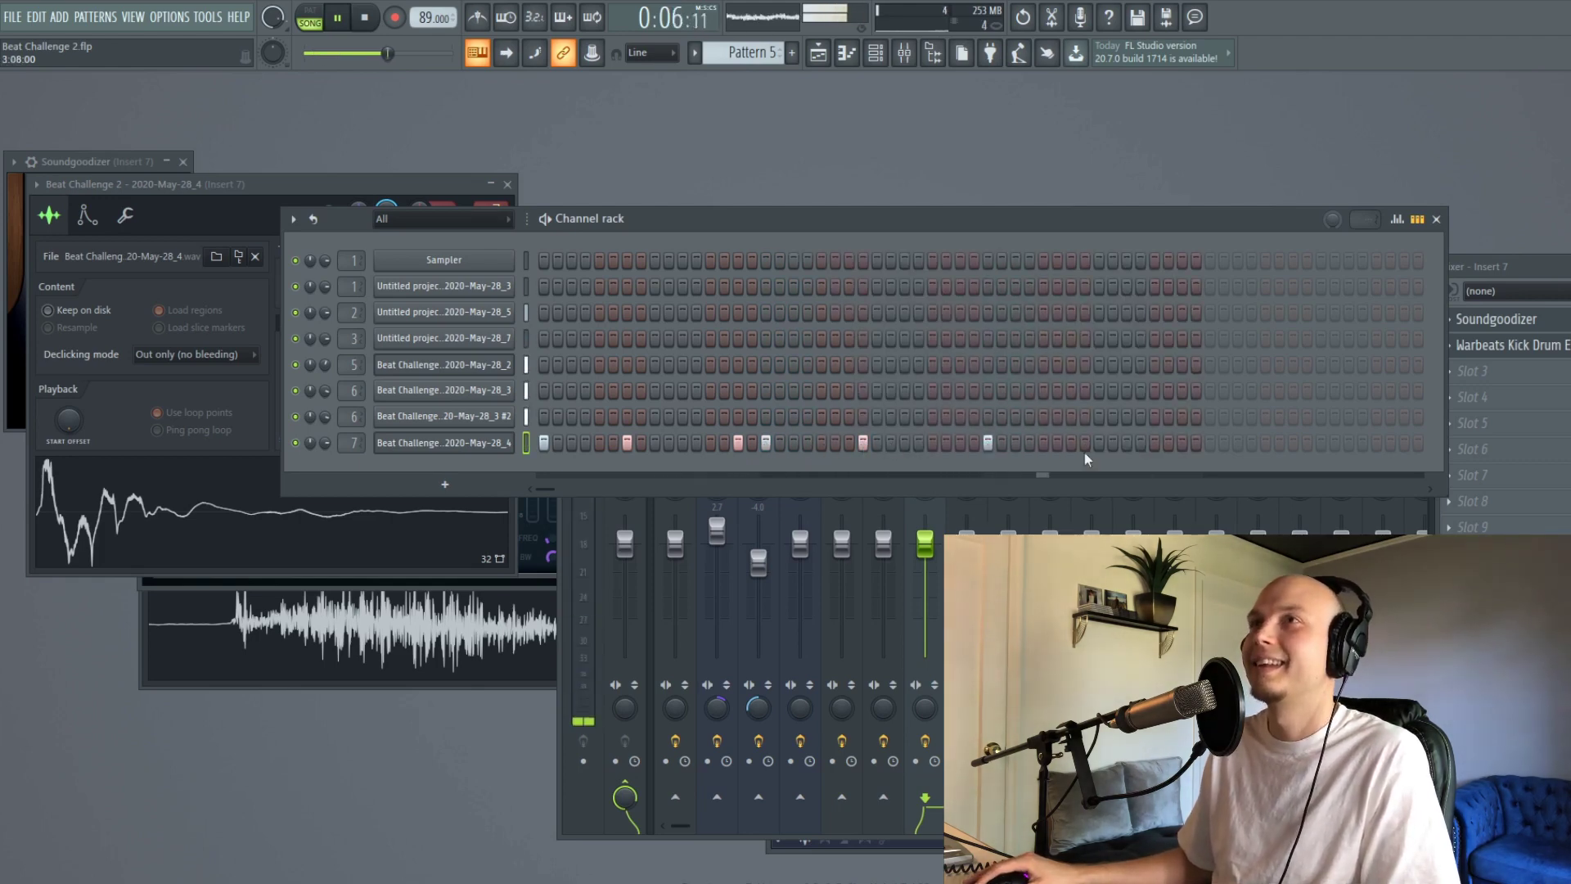
- Duplicate the Pattern 5 clip on playlist Track 5 so it also covers bars 3 and 4, and close the playlist
click(818, 55)
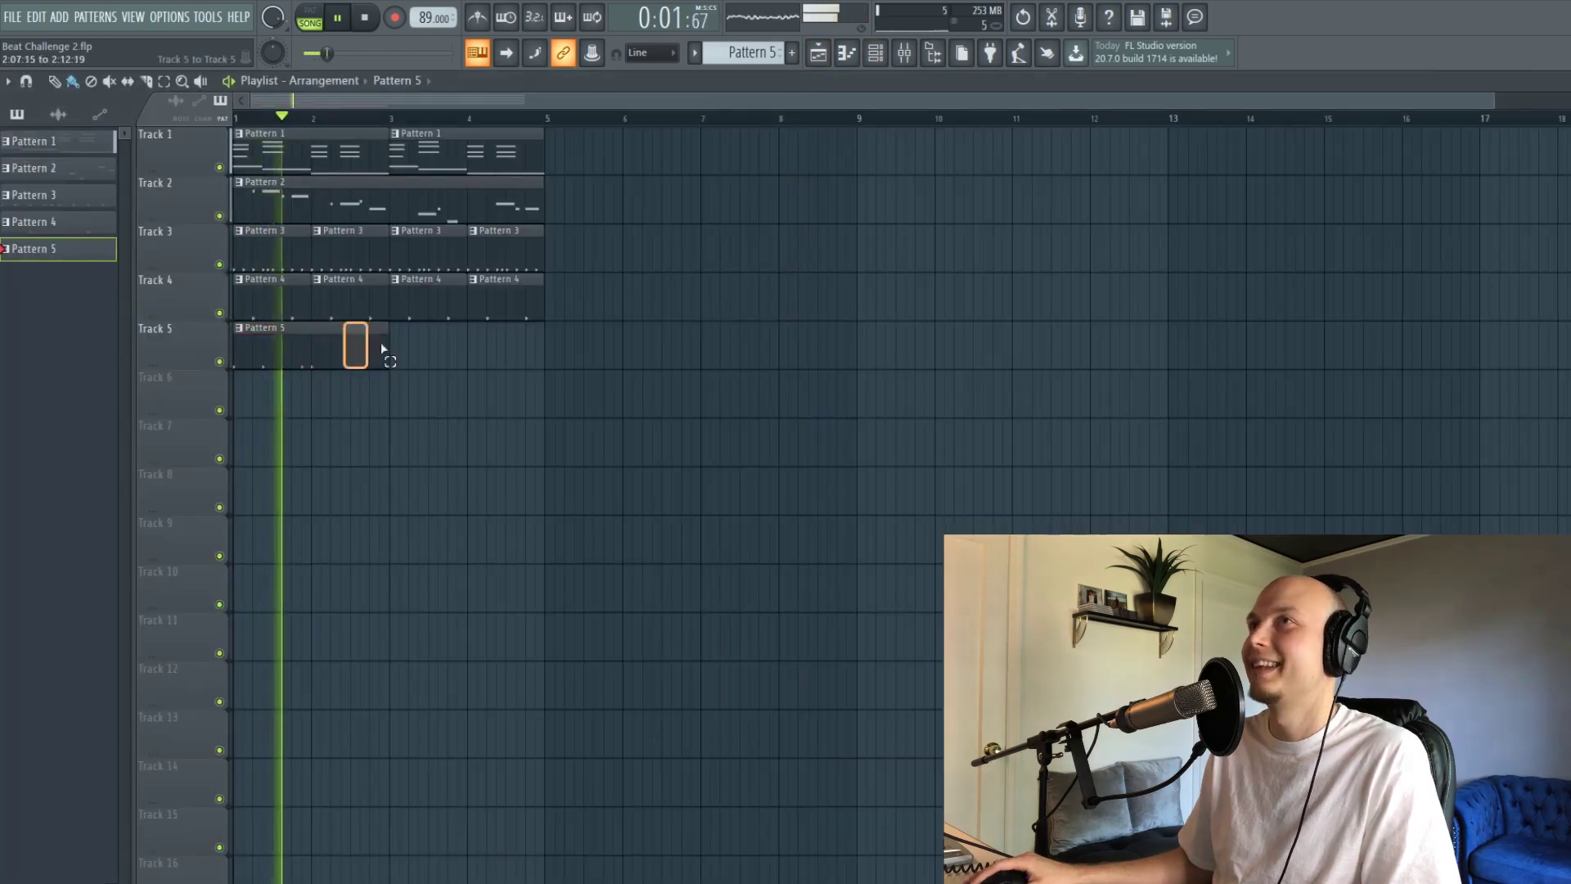
drag(320, 352, 481, 350)
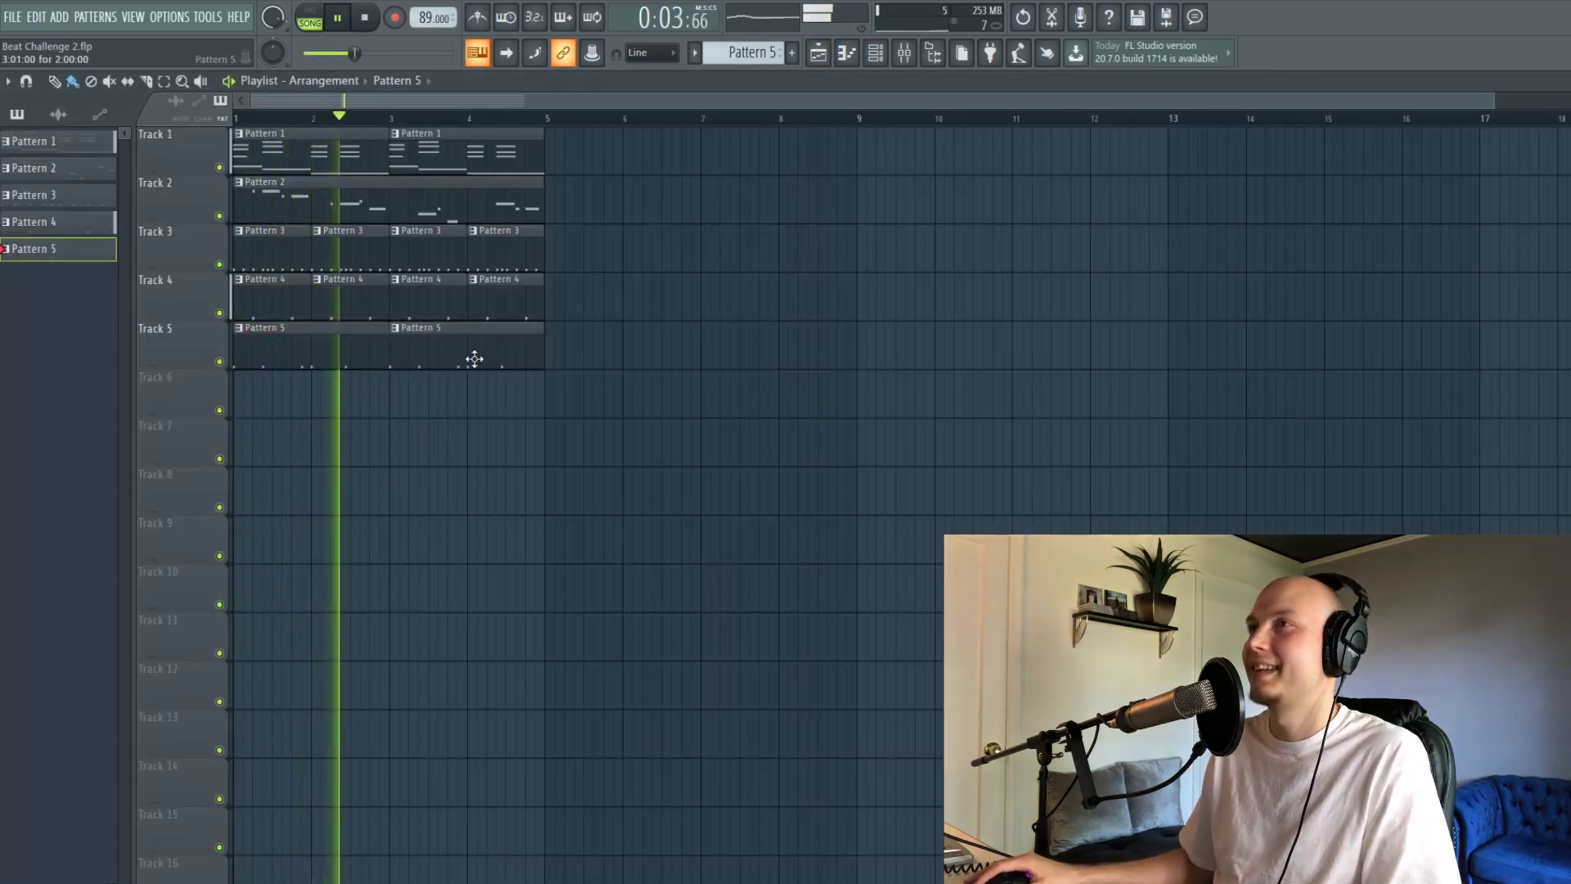
key(Escape)
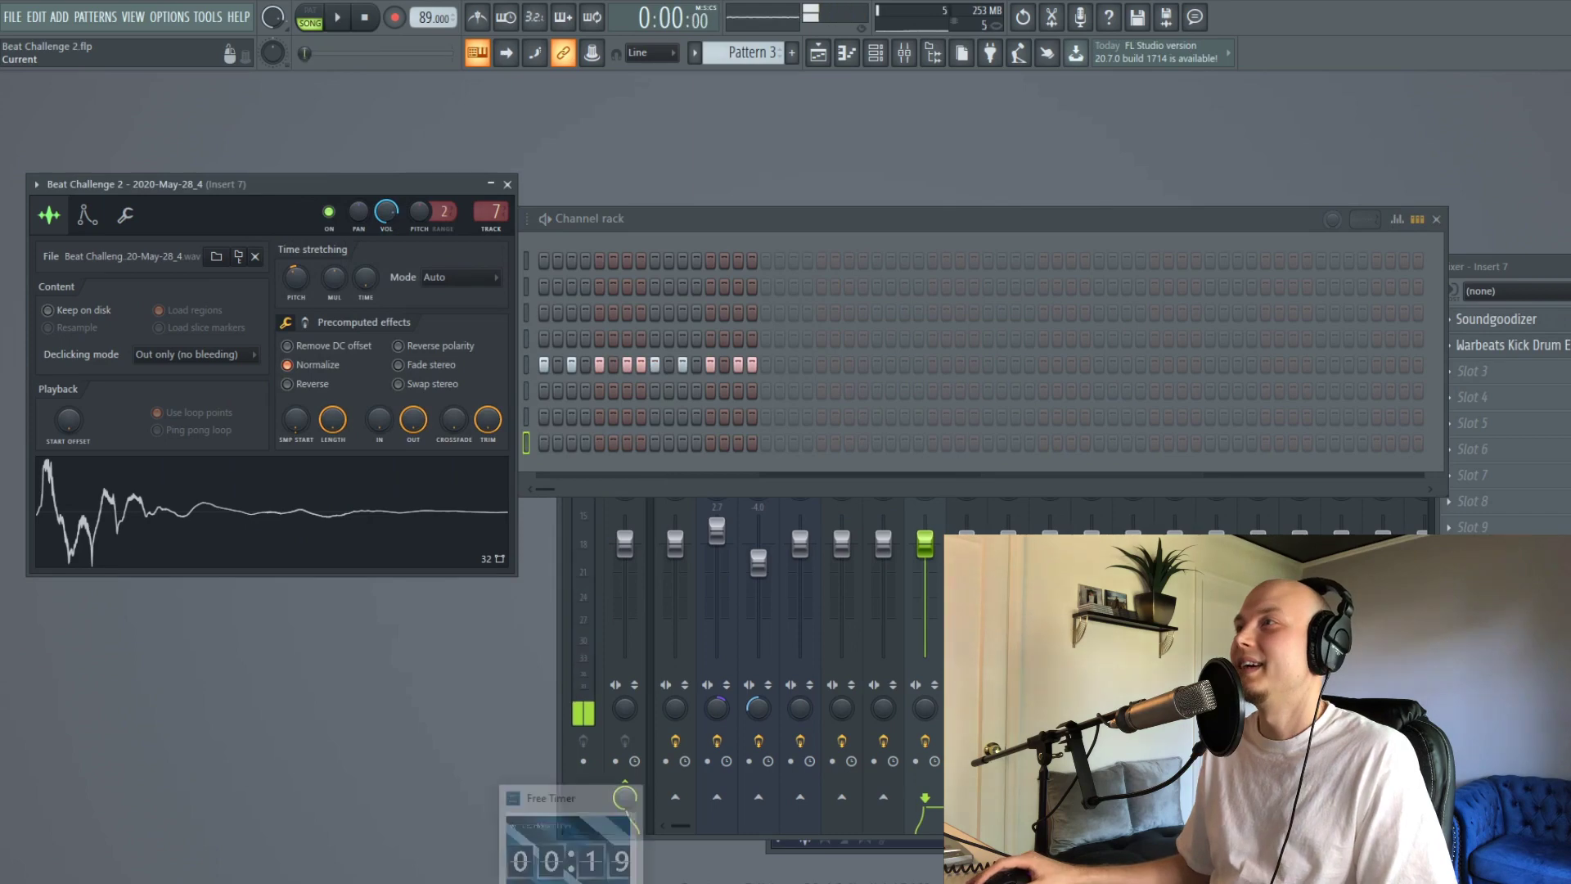
- Dismiss the timer, close the kick sample's settings window and move the channel rack clear of the mixer
click(571, 880)
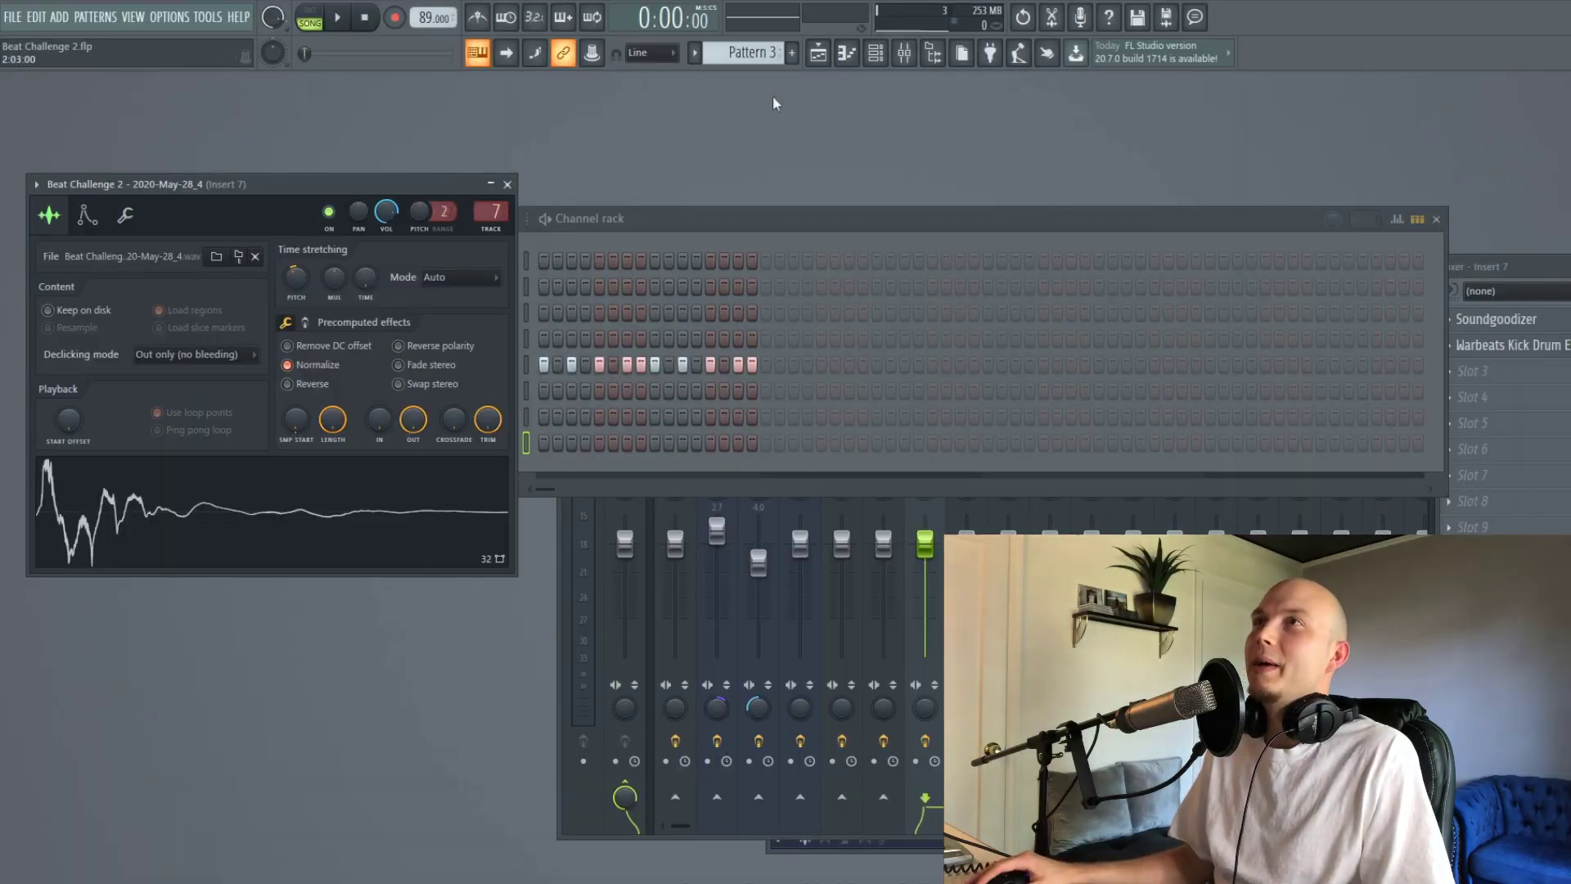
click(507, 184)
drag(661, 221, 544, 223)
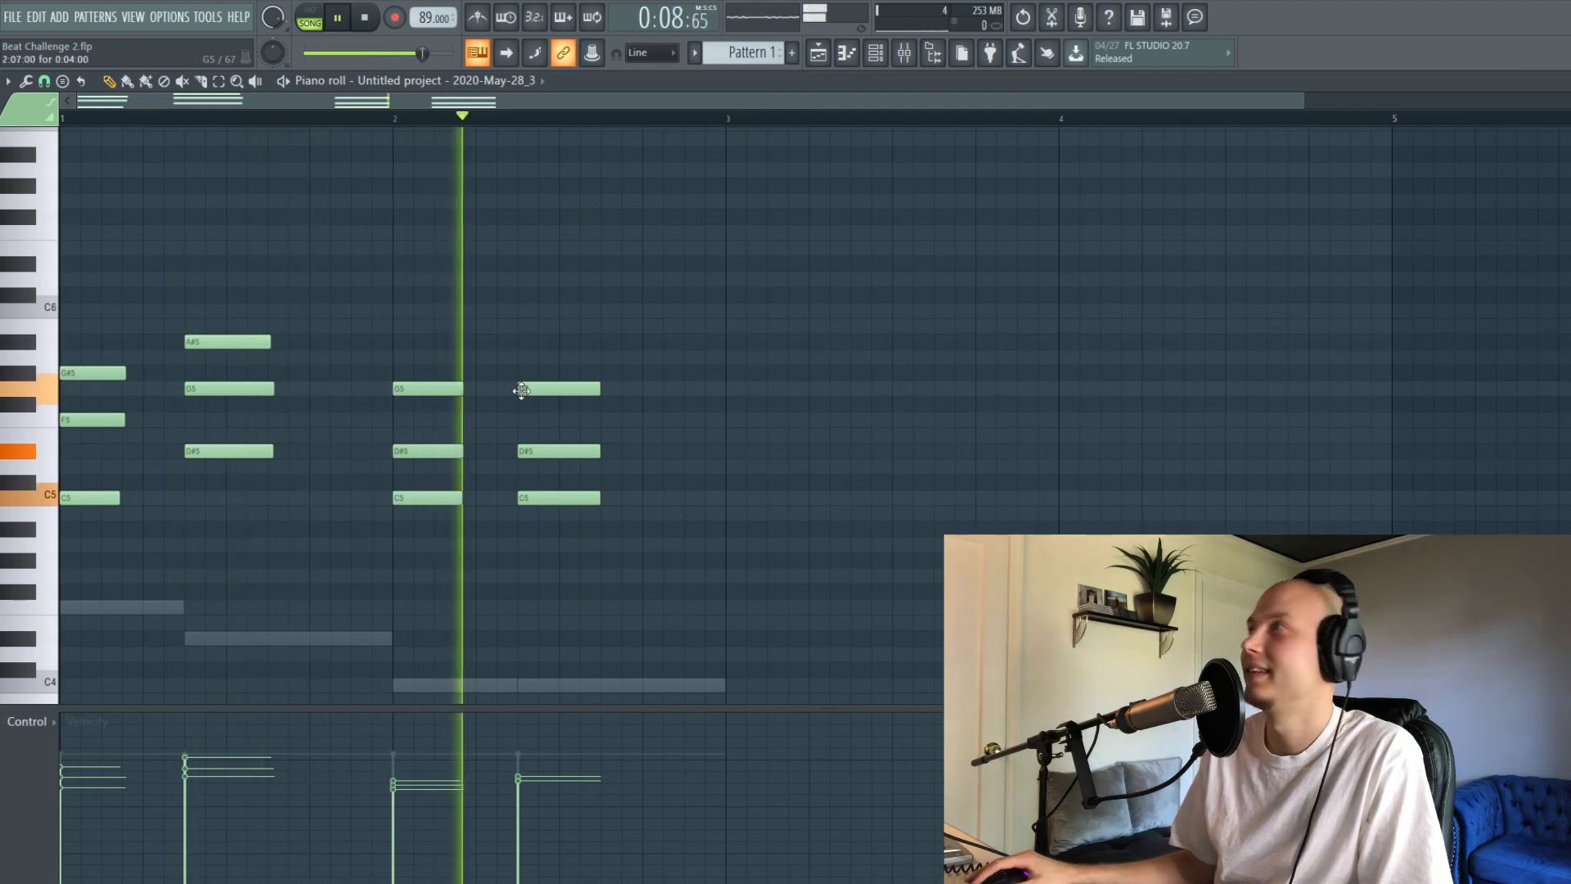
- Stop the chord preview, switch to the bass channel's piano roll and play the Pattern 1 bass notes
key(space)
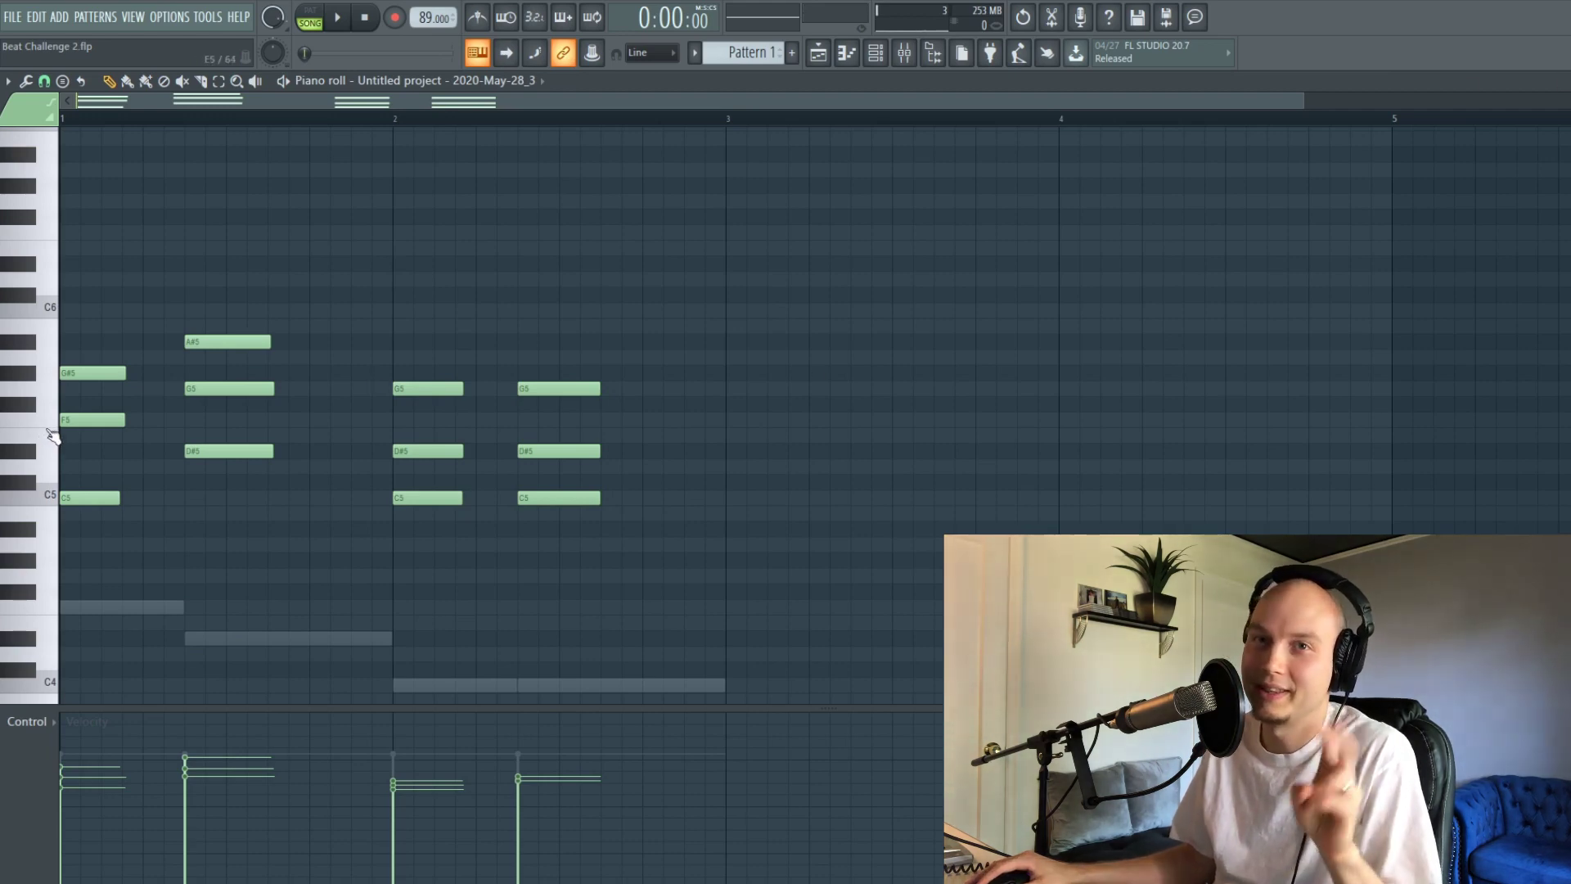
key(F7)
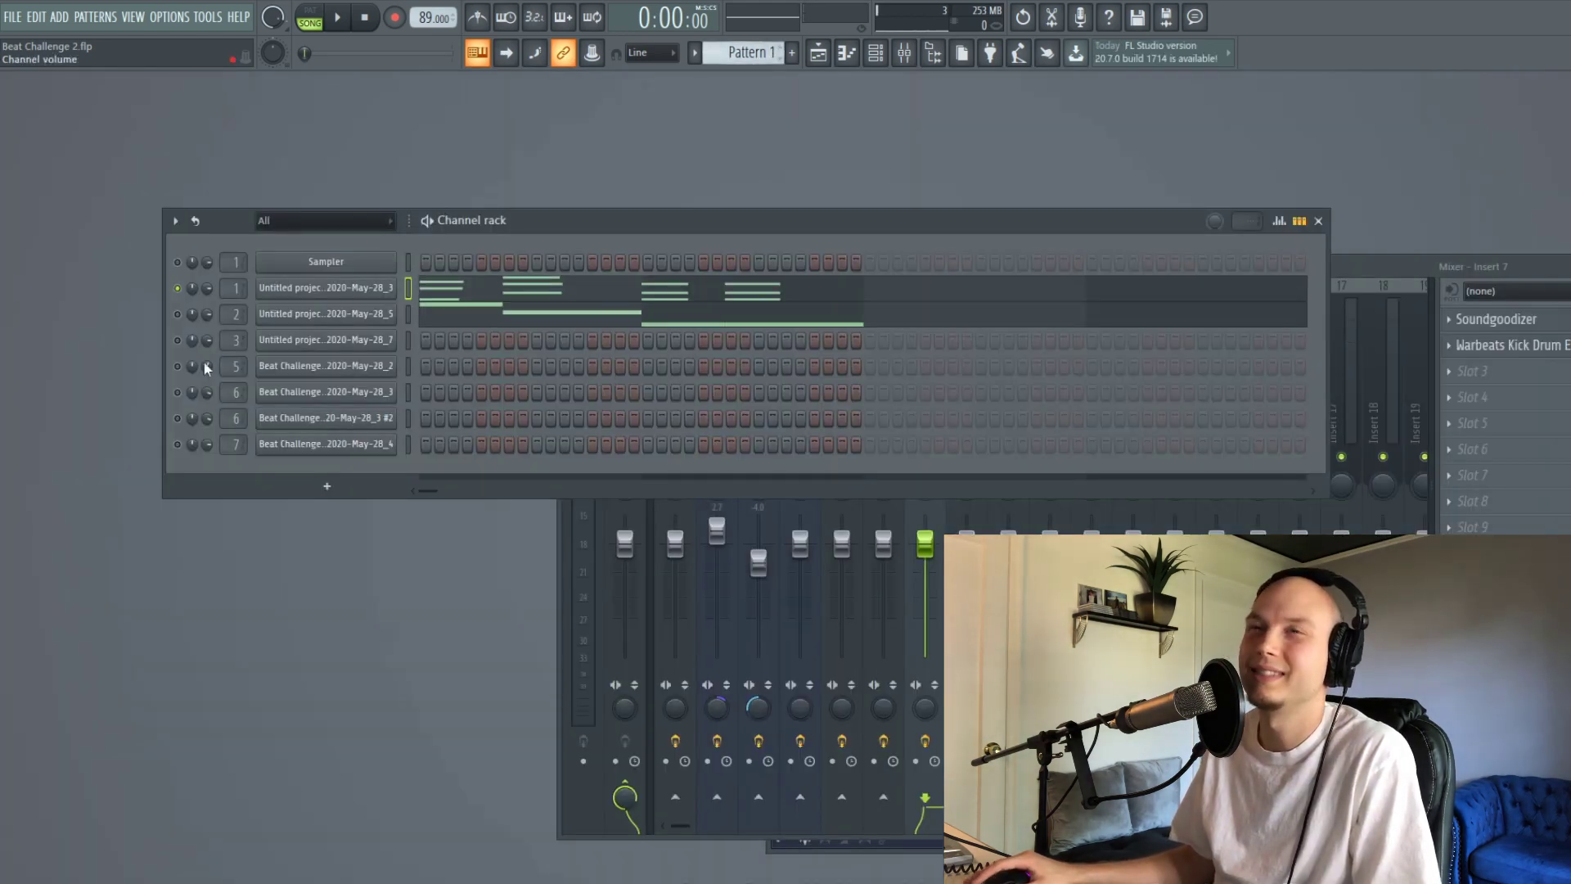
key(F7)
key(space)
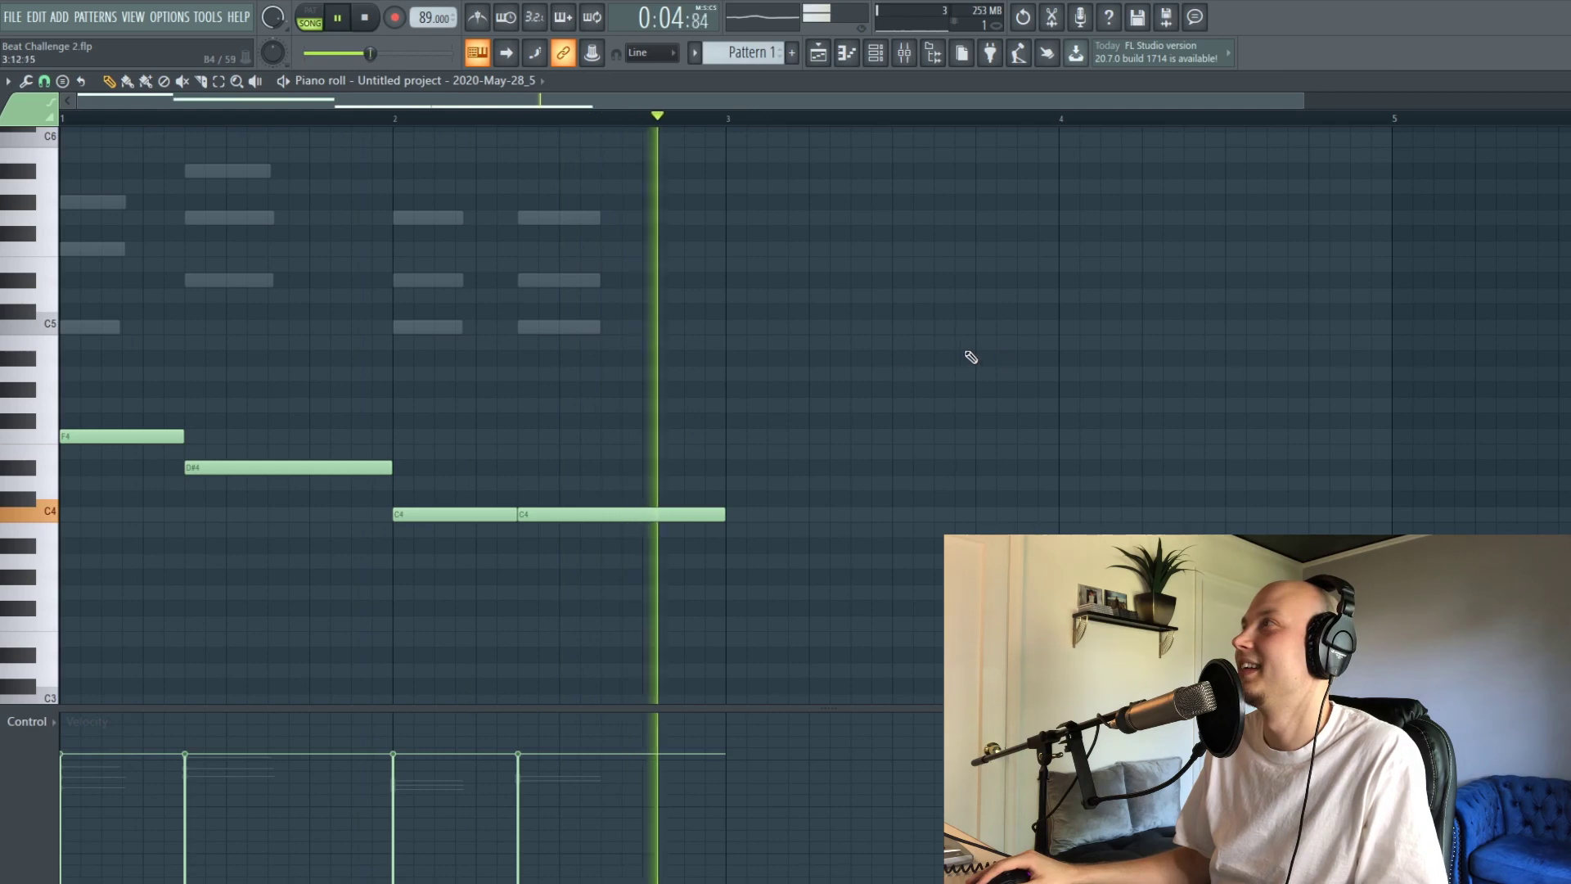
key(space)
- Solo the melody channel on mixer track 3, open its Pattern 2 notes in the piano roll and play them
key(Escape)
right_click(177, 340)
click(245, 514)
click(562, 338)
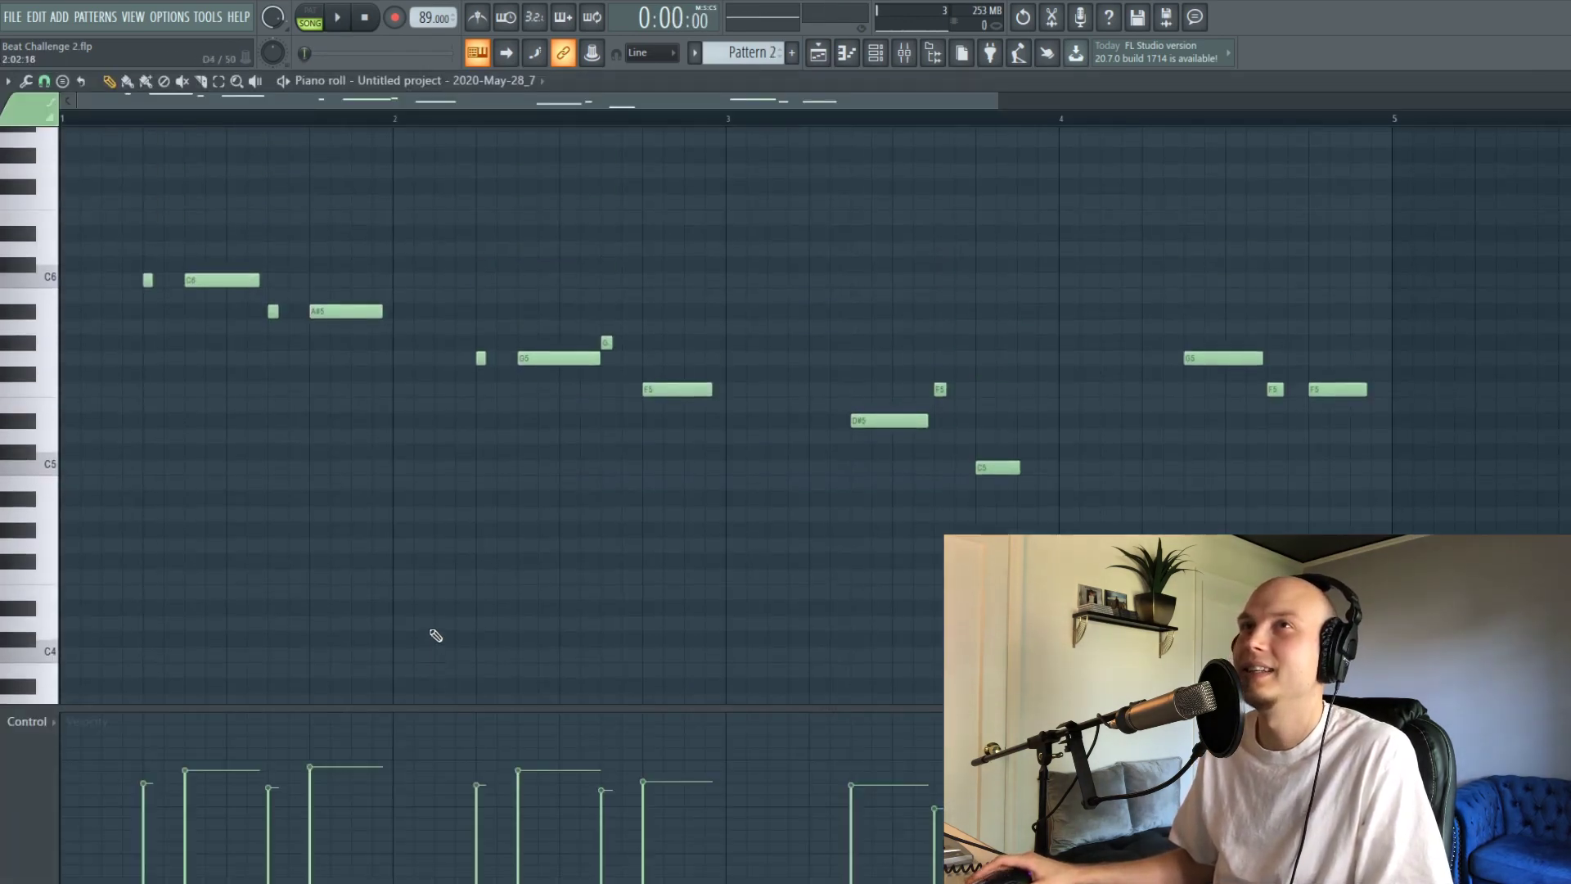
key(space)
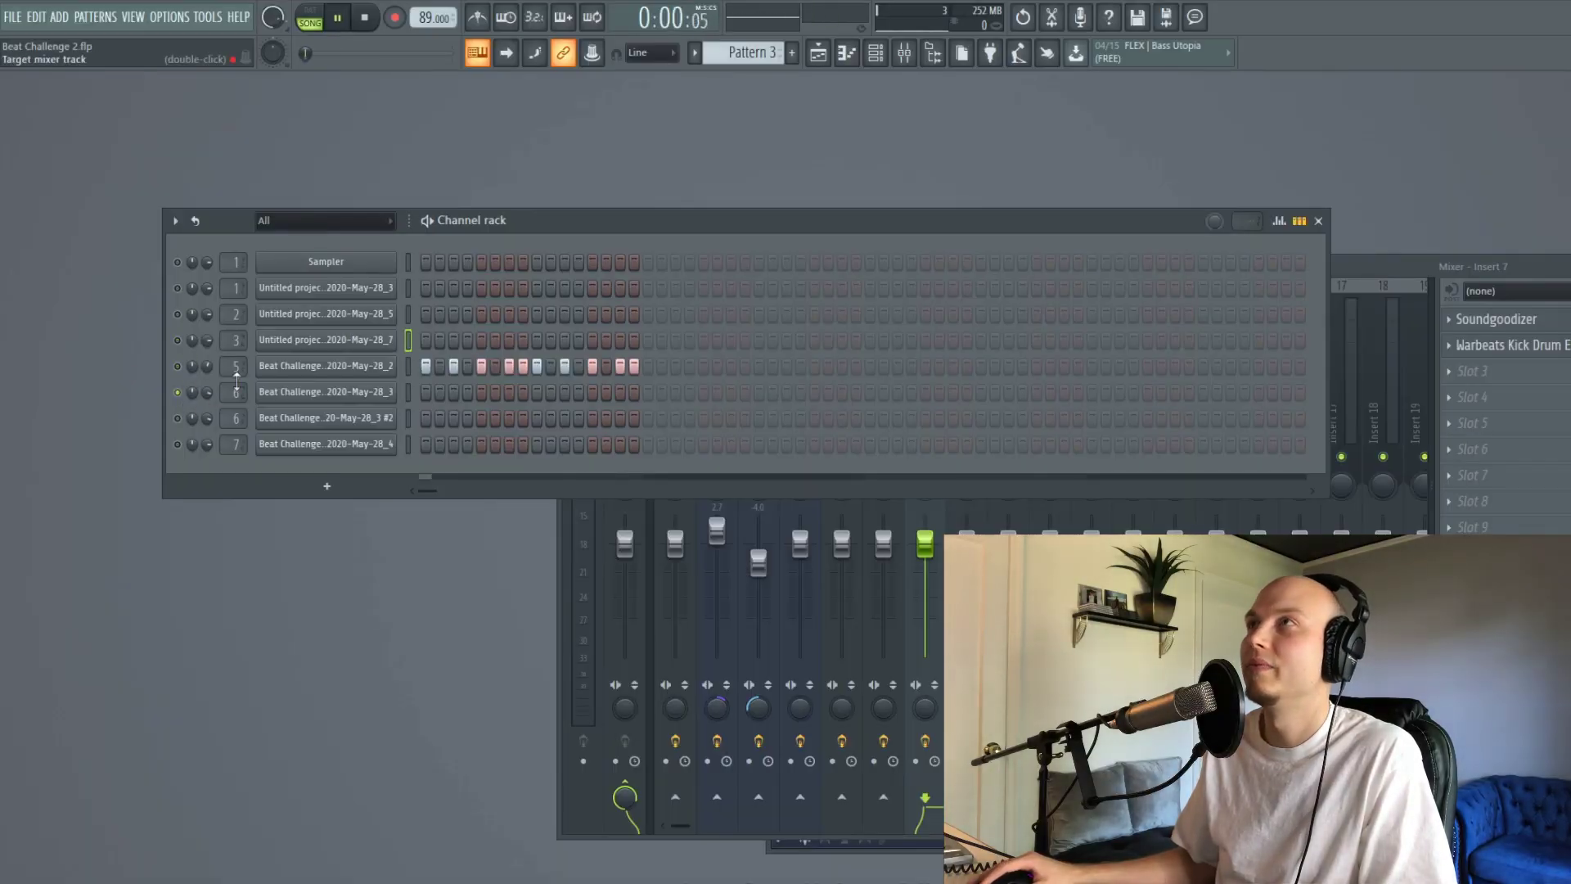
- Audition the two mixer track 6 channels in Pattern 4 and the kick channel on its own in Pattern 5
key(KP_Add)
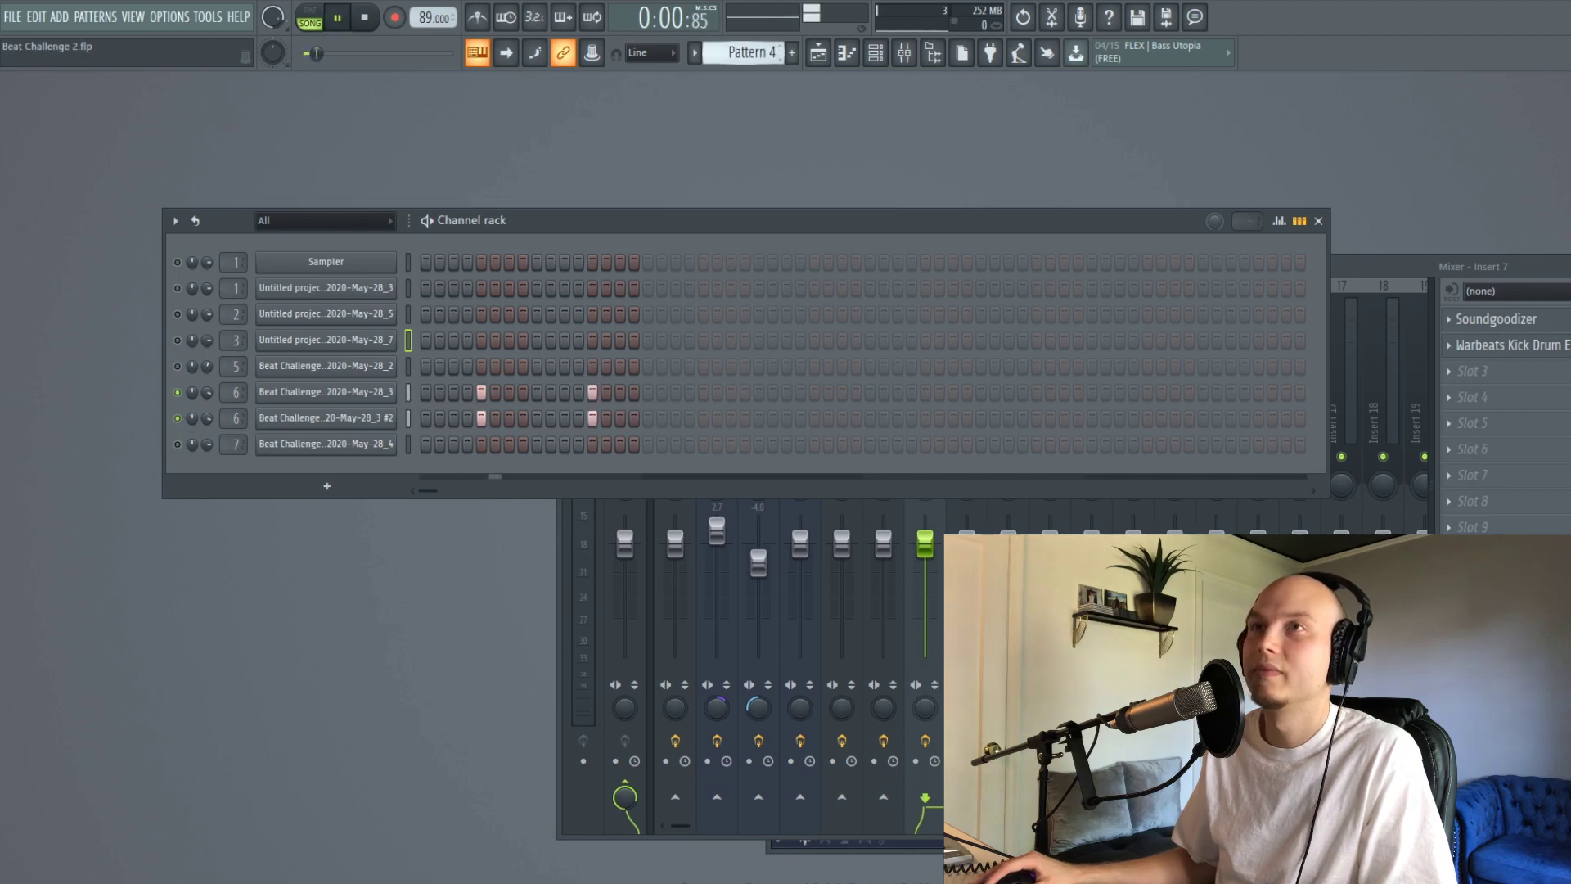
click(177, 444)
scroll(752, 54, down, 1)
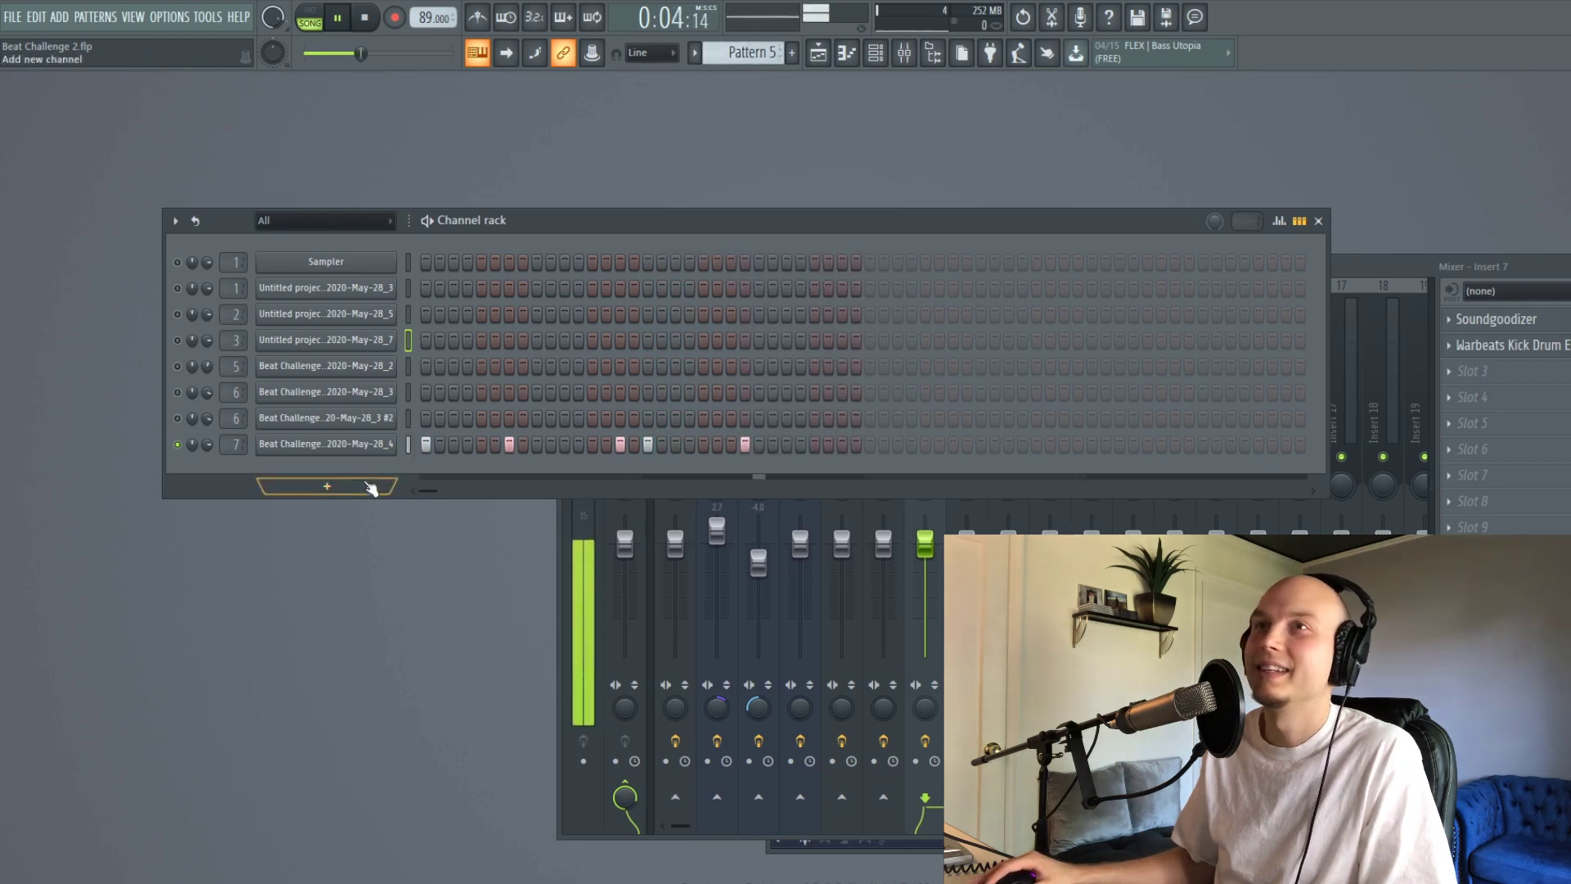
- Stop playback, open the sample settings of the kick channel on mixer track 7 and audition its waveform
click(370, 446)
key(space)
click(247, 521)
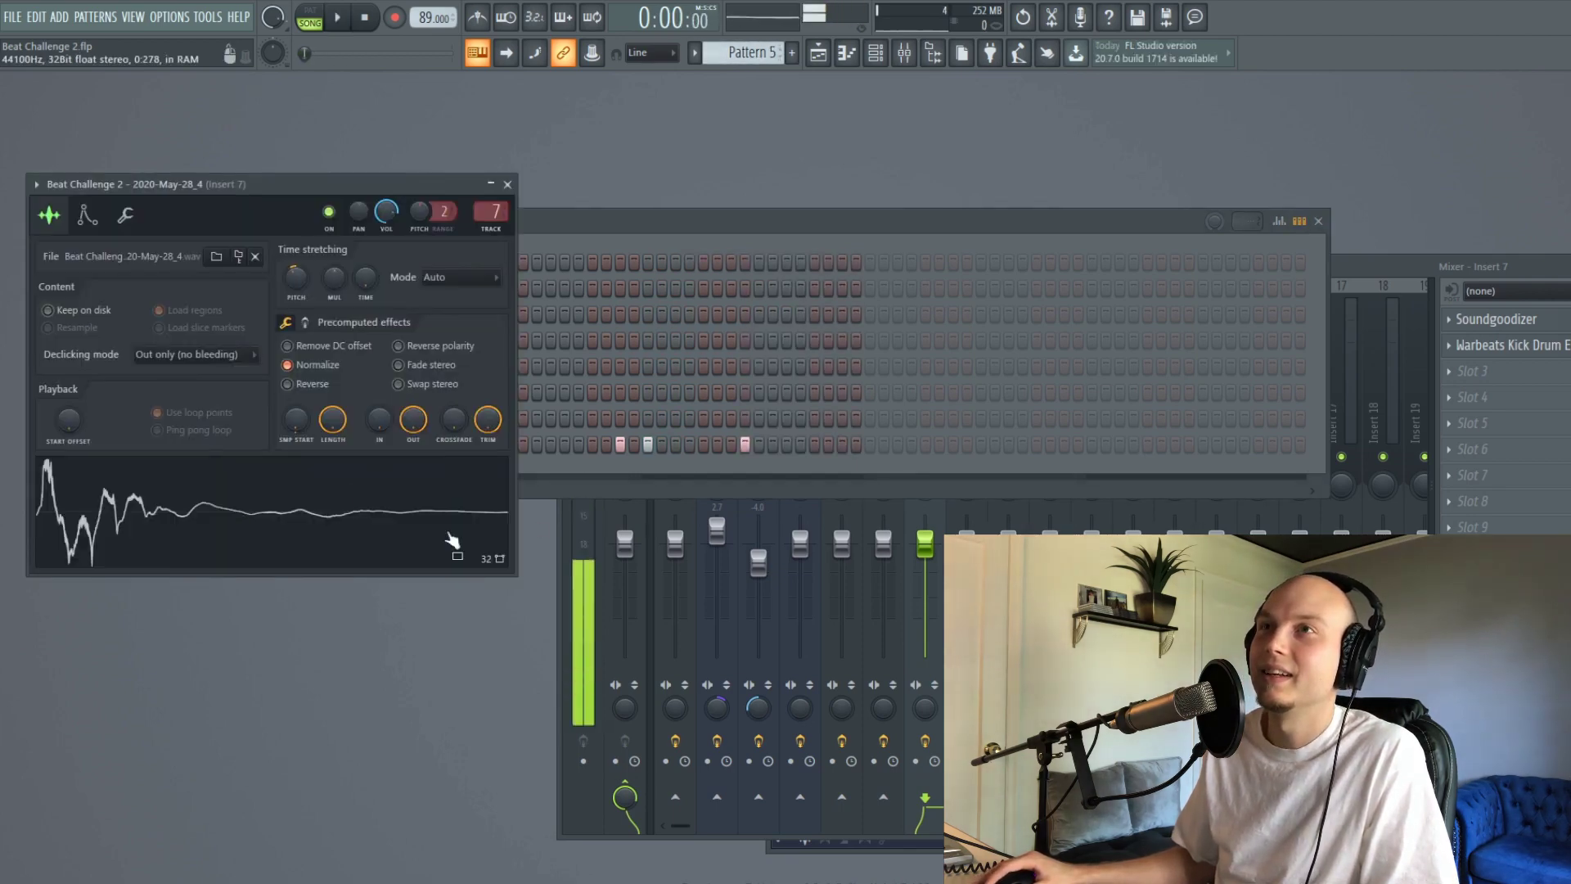
double_click(496, 213)
- Add Fruity parametric EQ 2 to slot 3 of the kick's mixer insert, load its 20Hz + 18kHz cut preset and play the result
click(1473, 371)
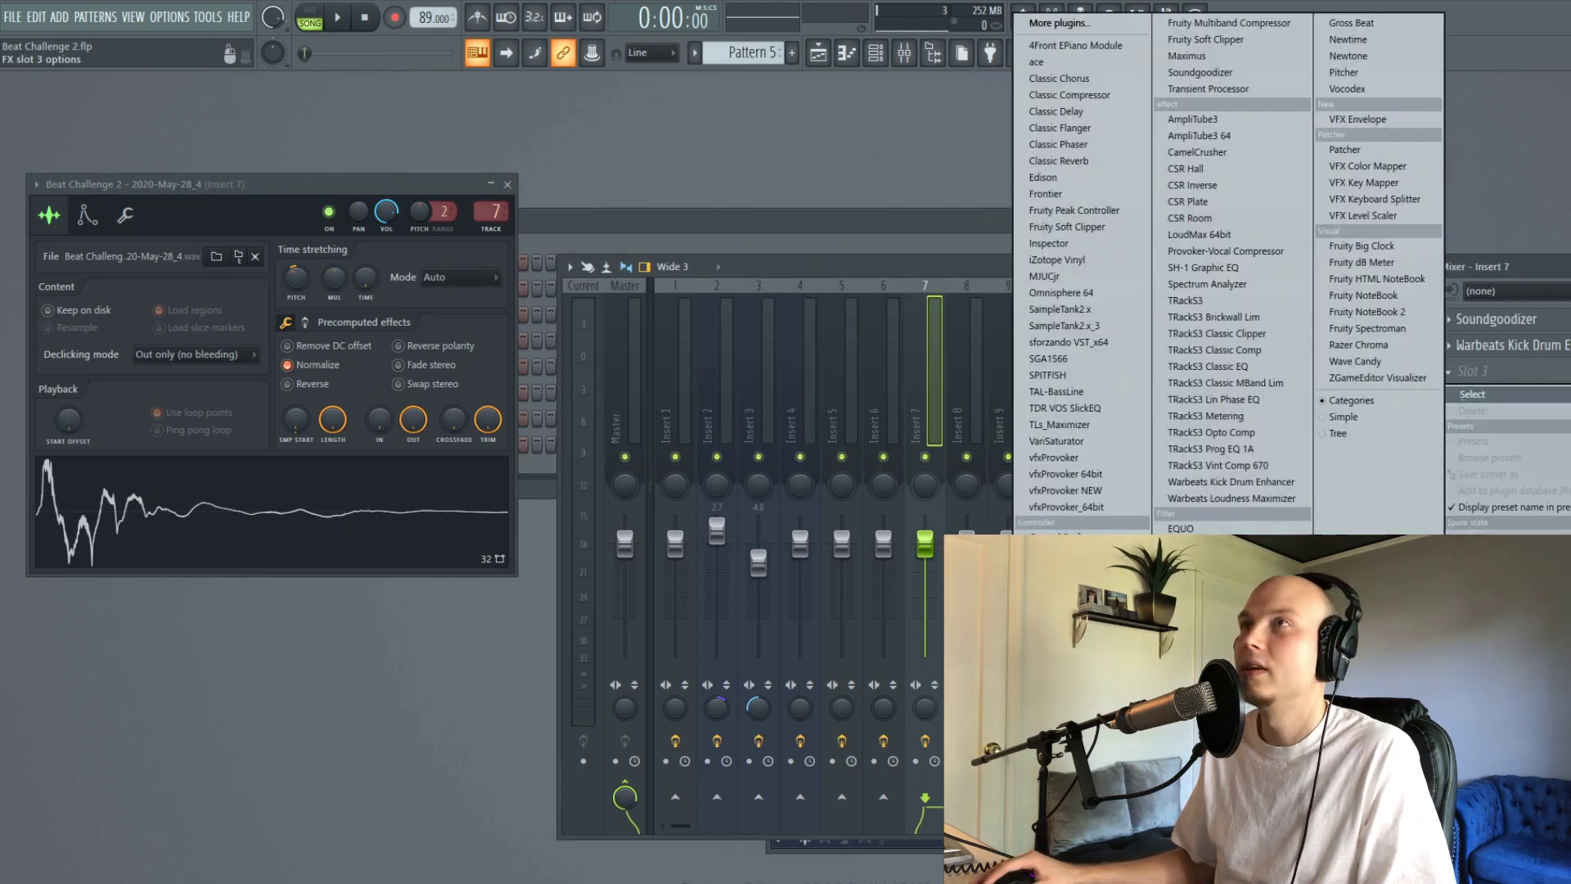
click(1211, 561)
click(529, 207)
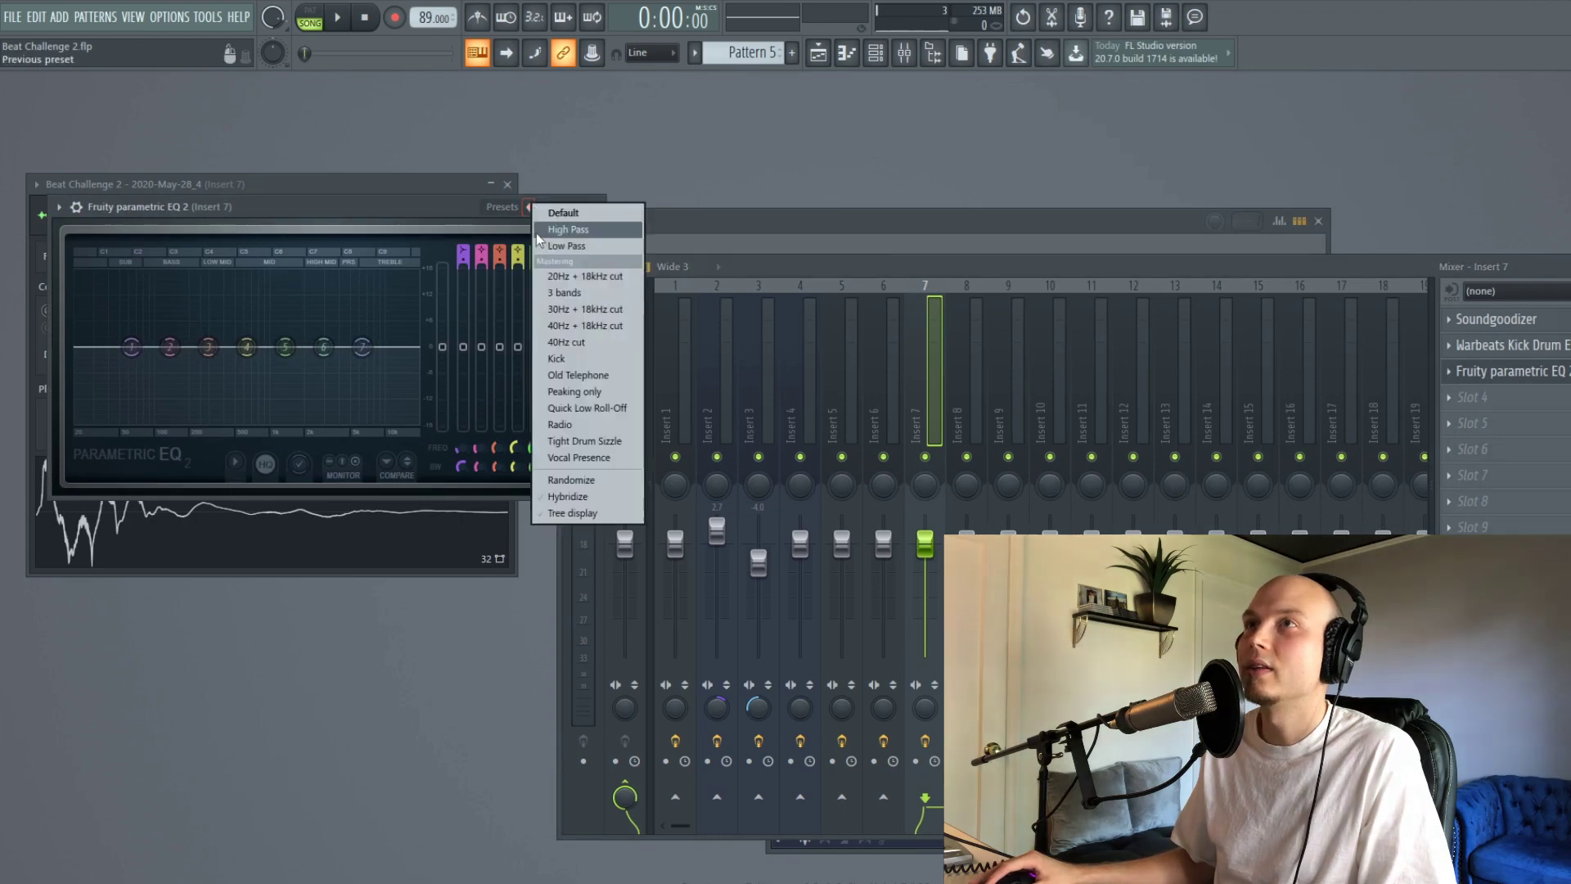
click(562, 278)
key(space)
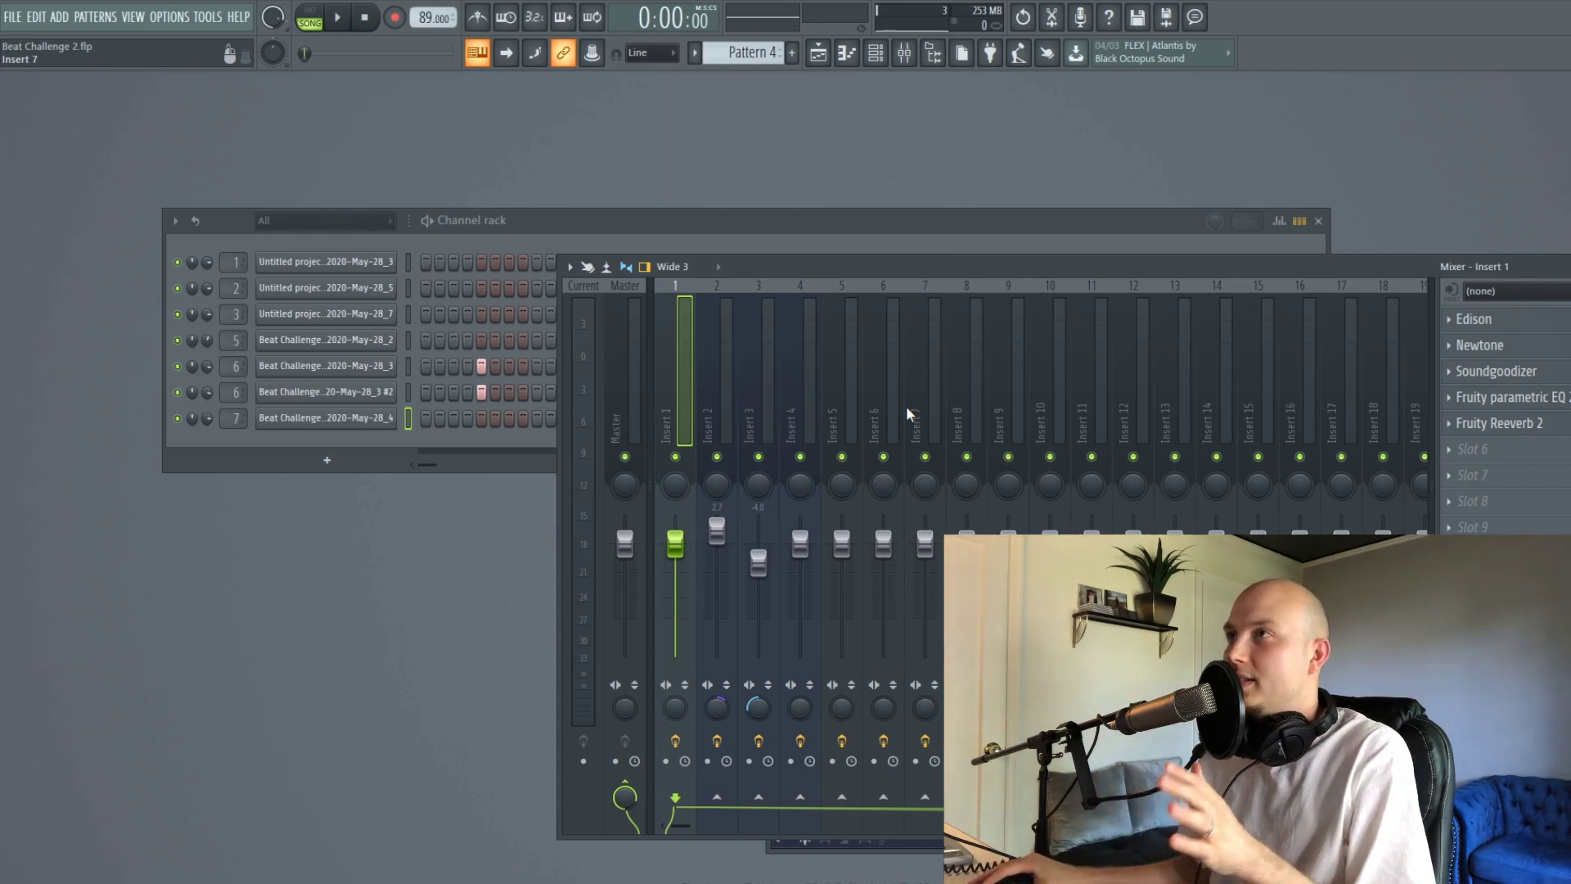
click(730, 414)
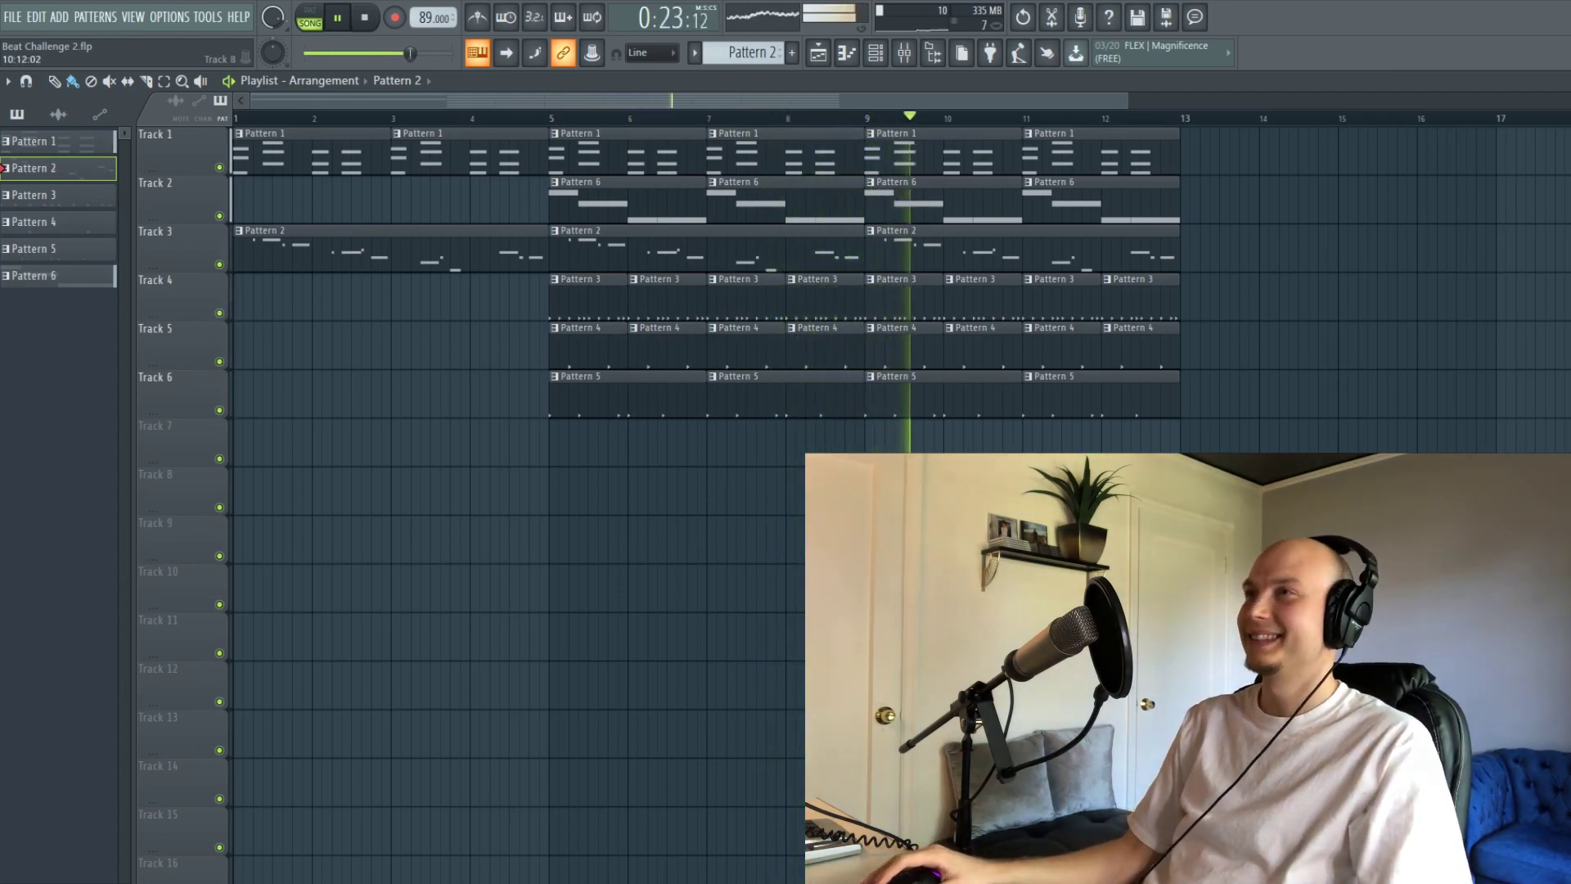
- Delete the last clip on each of playlist tracks 2 to 6, leaving the ending to the Pattern 1 chords
right_click(1060, 254)
right_click(1068, 215)
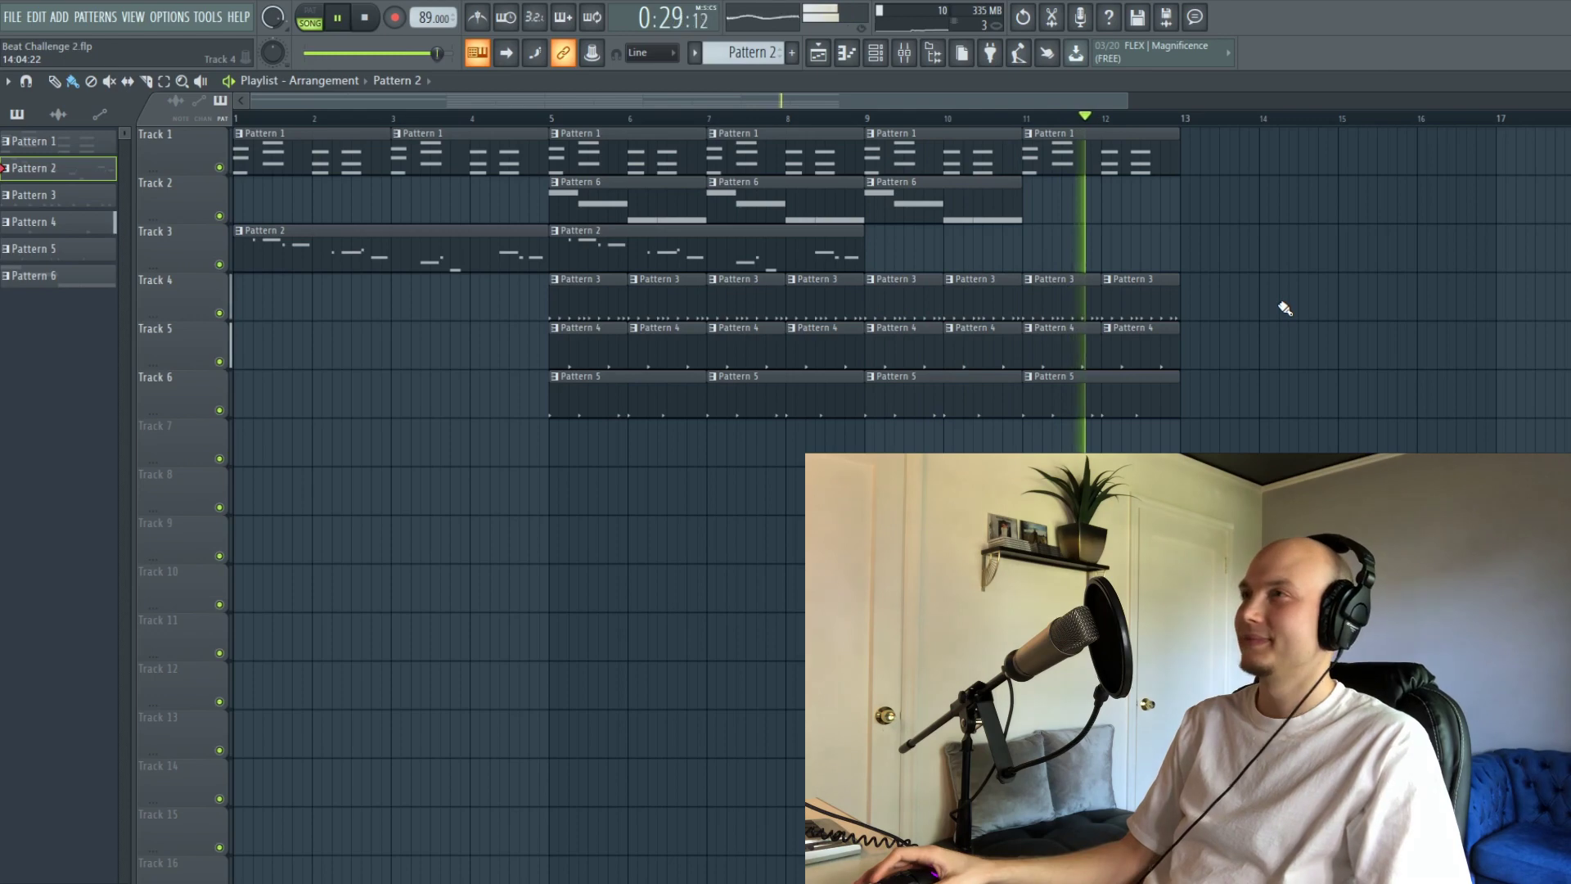
right_click(1159, 282)
right_click(1159, 343)
right_click(1159, 393)
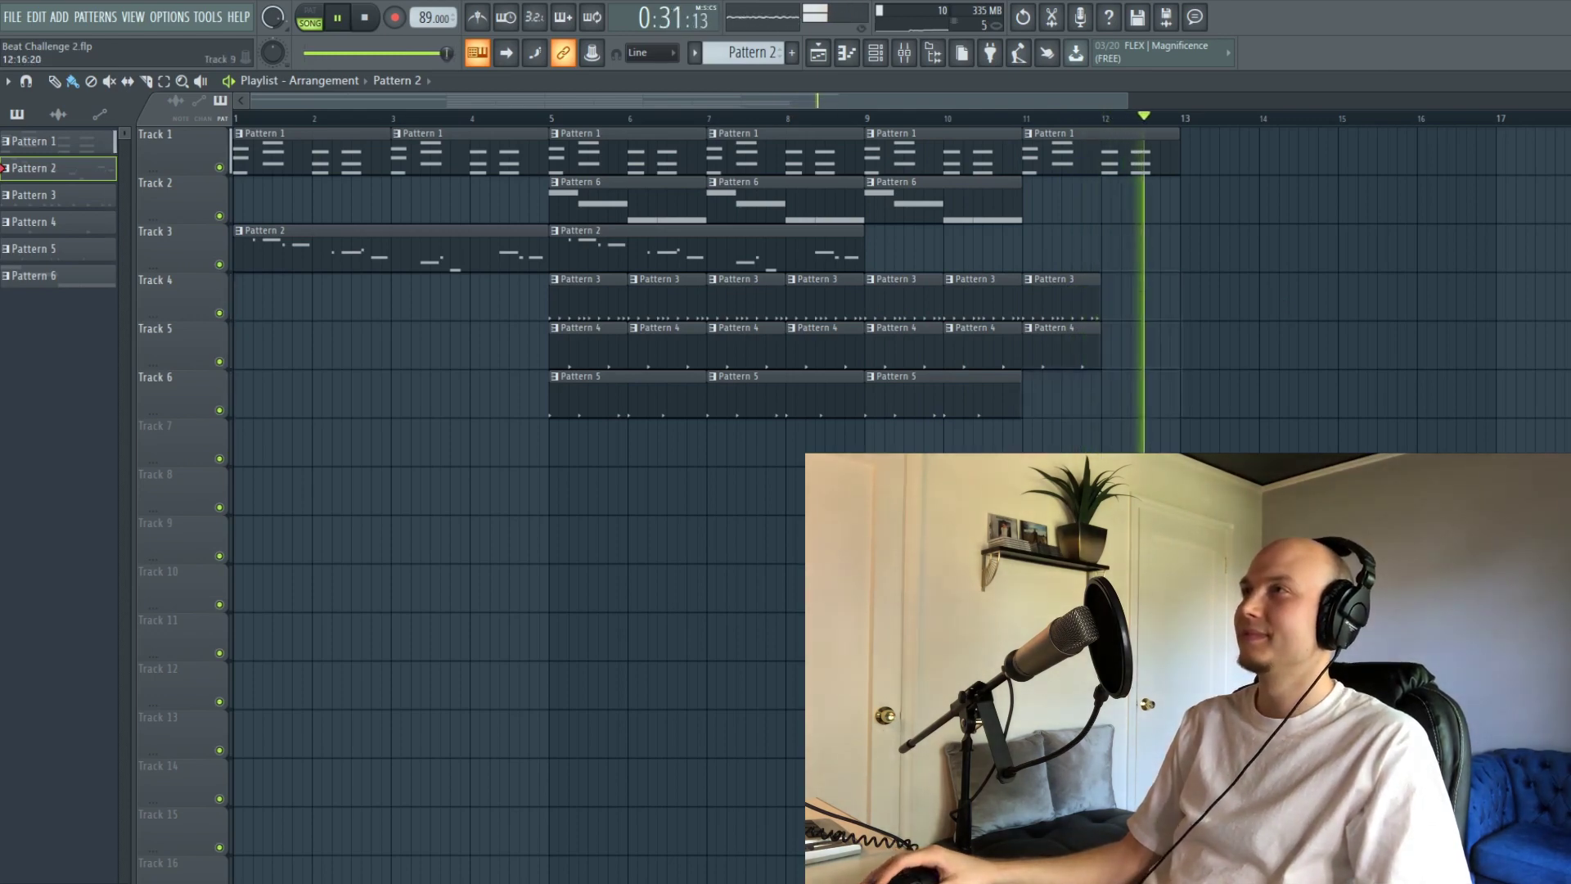